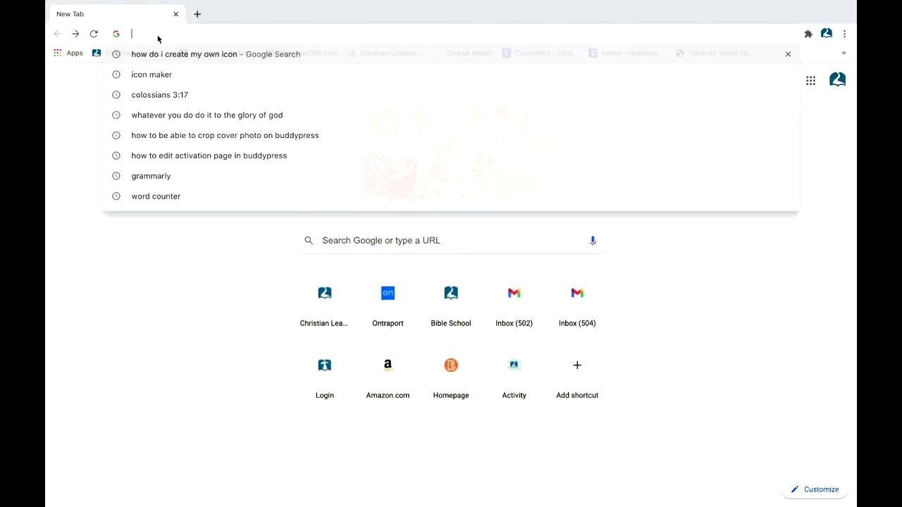
Step: Load christianleadersnetwork.org in the new browser tab
{"action": "type", "text": "christ"}
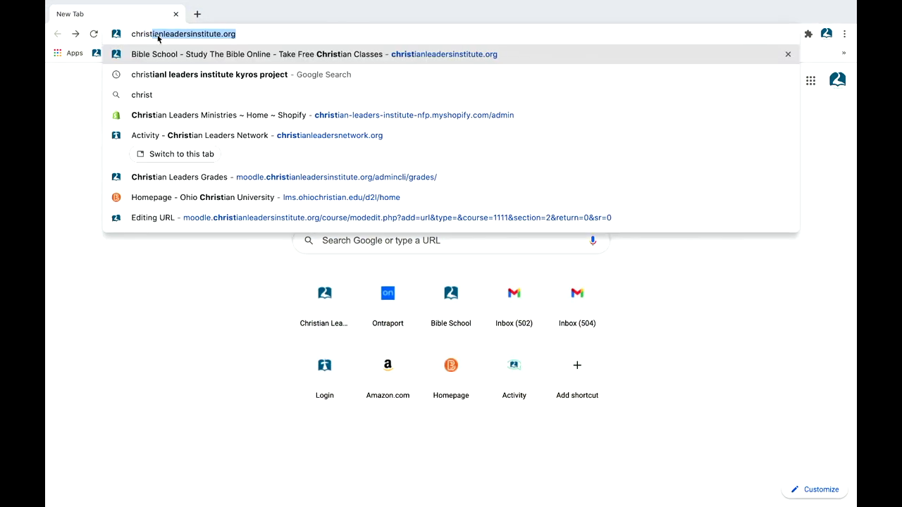
{"action": "type", "text": "ianleadersne"}
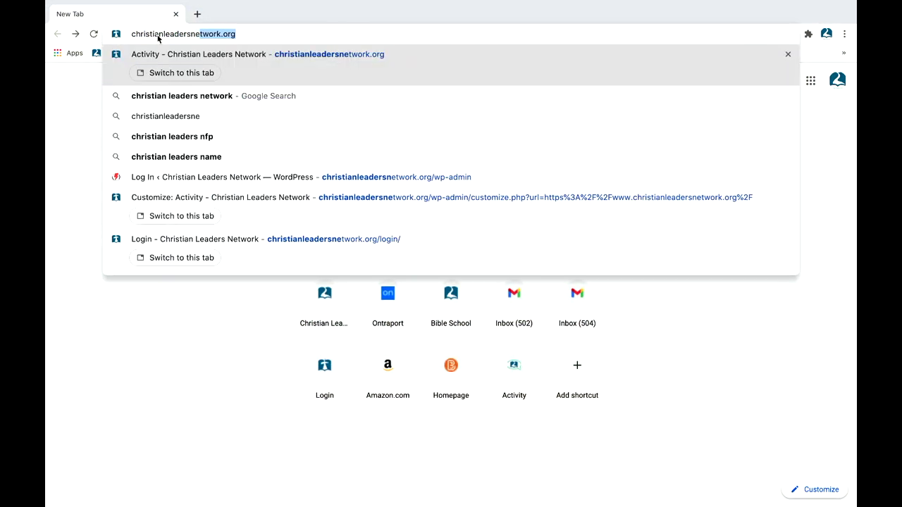
{"action": "type", "text": "twork.org"}
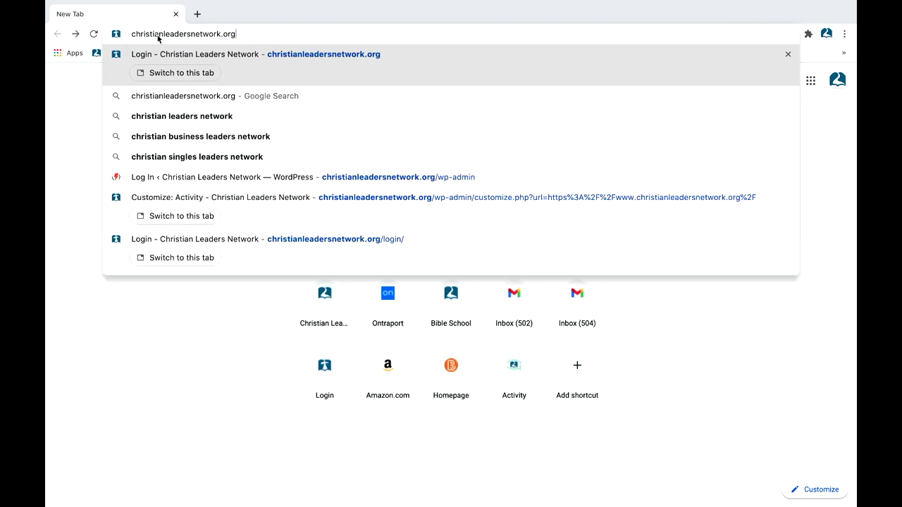
{"action": "key", "text": "Return"}
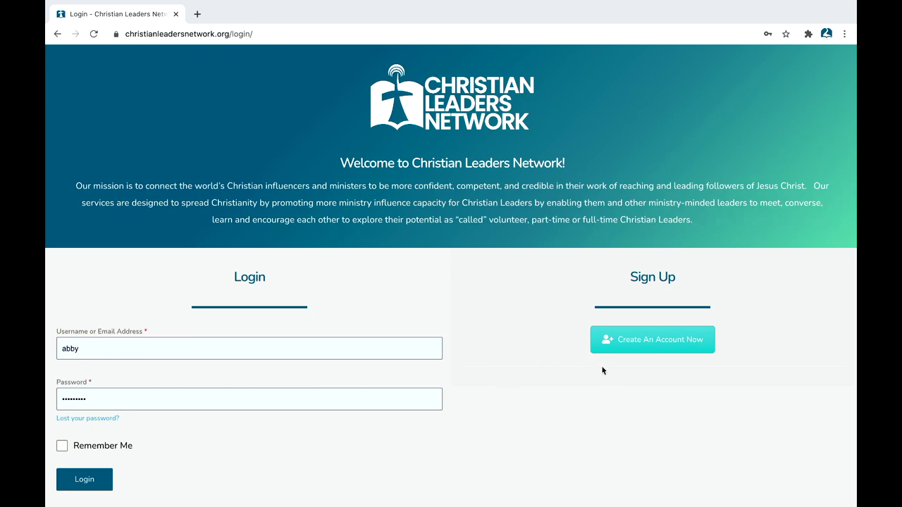
Step: Skim the login page guidelines, then bring up the Create An Account registration form
{"action": "scroll", "coordinate": [600, 367], "scroll_direction": "down", "scroll_amount": 4}
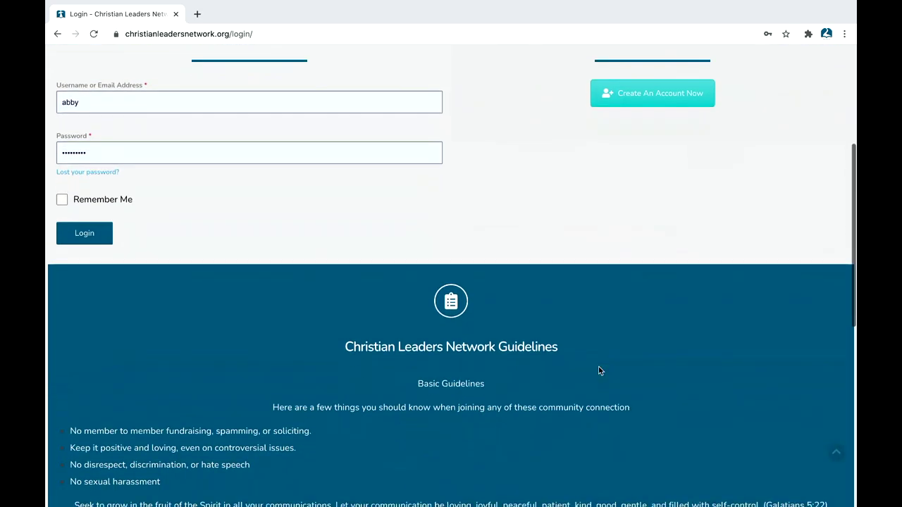
{"action": "scroll", "coordinate": [599, 371], "scroll_direction": "down", "scroll_amount": 1}
{"action": "scroll", "coordinate": [600, 371], "scroll_direction": "up", "scroll_amount": 2}
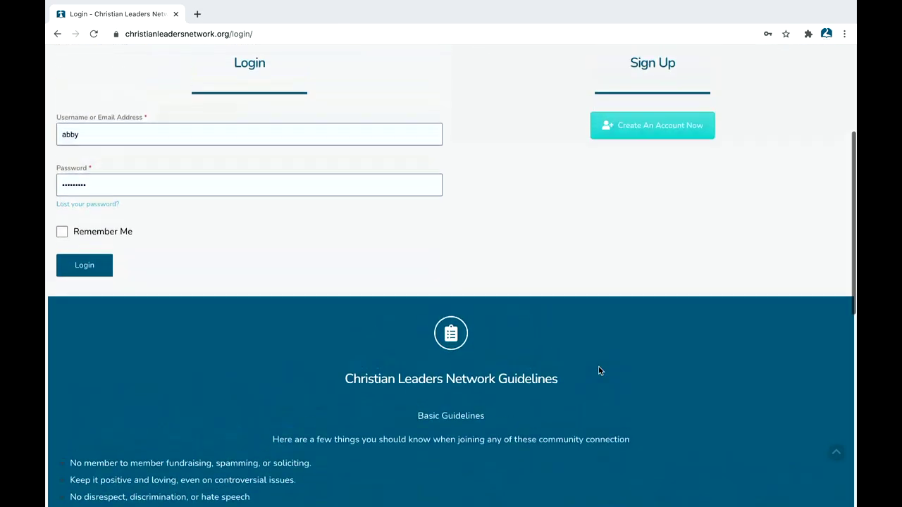
{"action": "scroll", "coordinate": [598, 370], "scroll_direction": "up", "scroll_amount": 3}
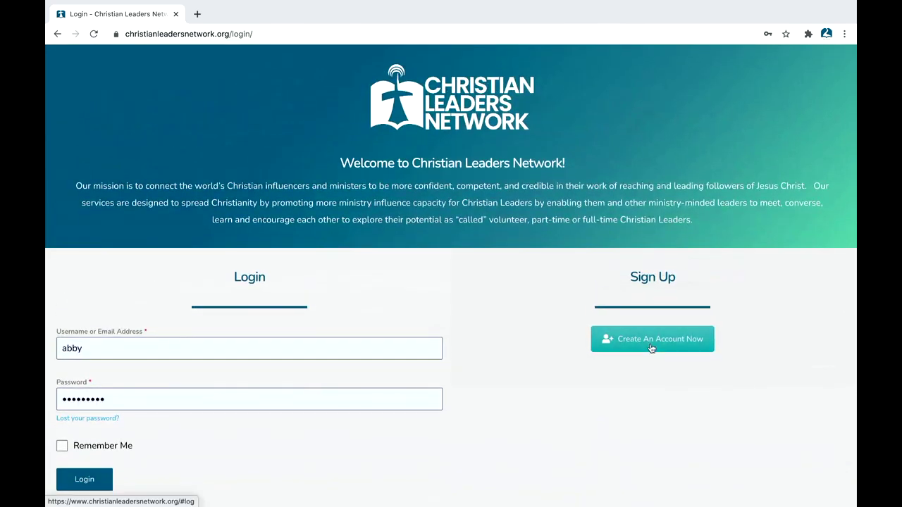
{"action": "left_click", "coordinate": [652, 348]}
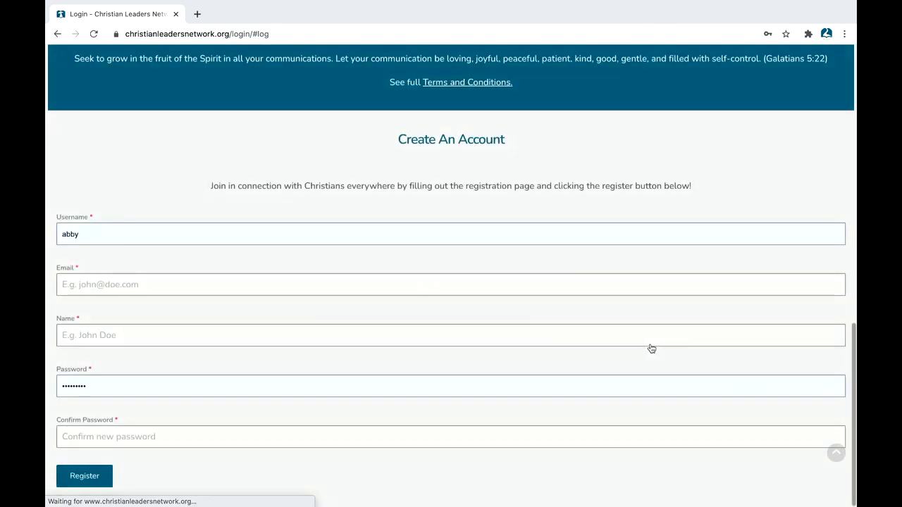
Step: Enter a new username, a saved email address and the member's name, correcting the surname
{"action": "double_click", "coordinate": [132, 238]}
{"action": "key", "text": "BackSpace"}
{"action": "type", "text": "abigailr"}
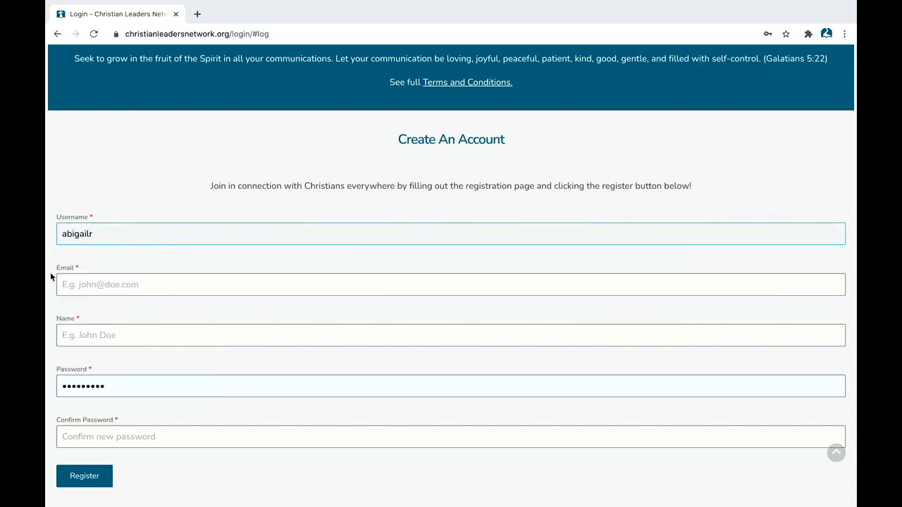
{"action": "left_click", "coordinate": [70, 283]}
{"action": "left_click", "coordinate": [81, 332]}
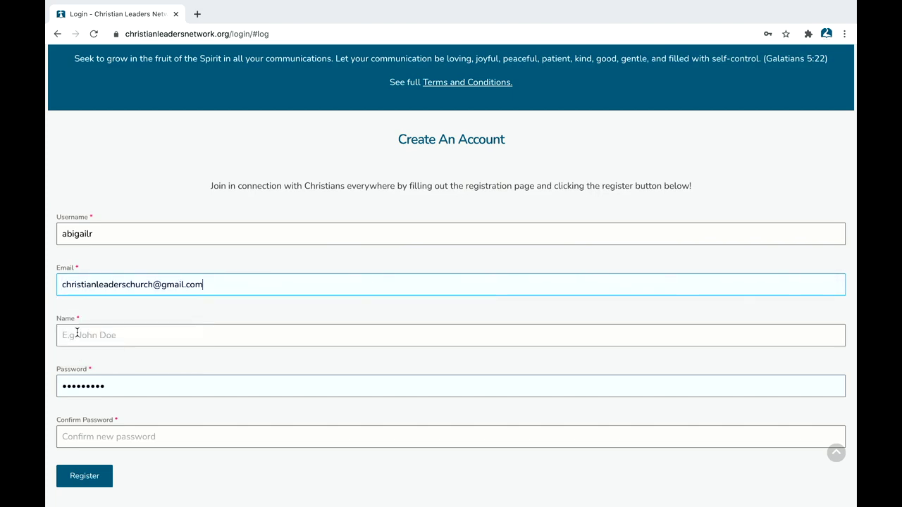
{"action": "left_click", "coordinate": [88, 334]}
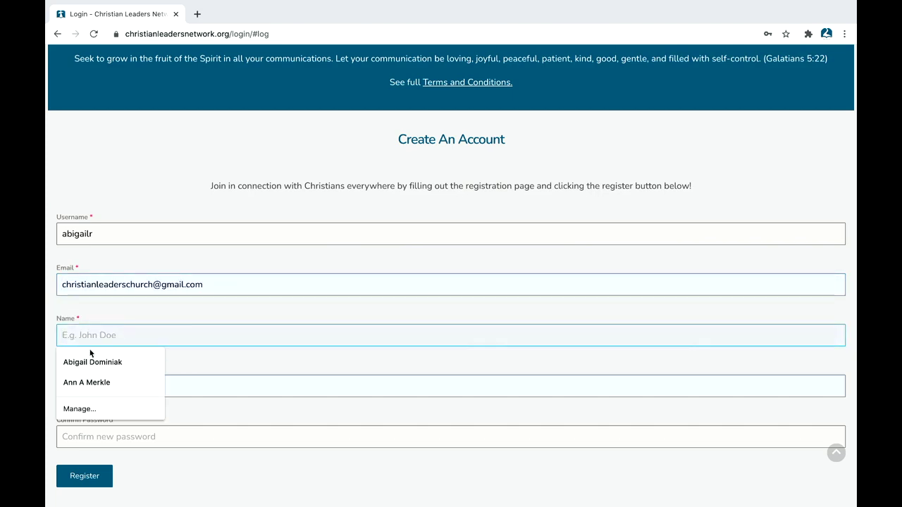
{"action": "left_click", "coordinate": [93, 362]}
{"action": "left_click", "coordinate": [134, 337]}
{"action": "double_click", "coordinate": [134, 338]}
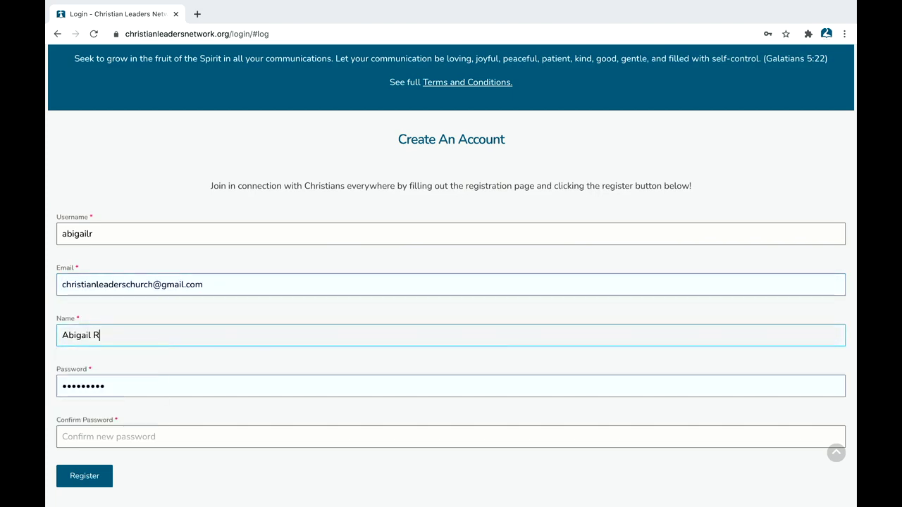
Step: Replace the autofilled password with a new password and confirm it
{"action": "left_click", "coordinate": [95, 385]}
{"action": "key", "text": "ctrl+a"}
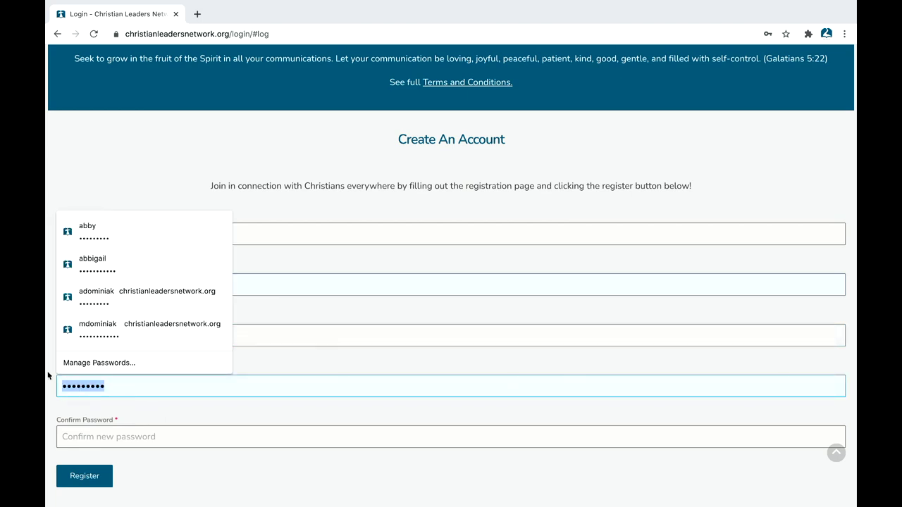
{"action": "key", "text": "BackSpace"}
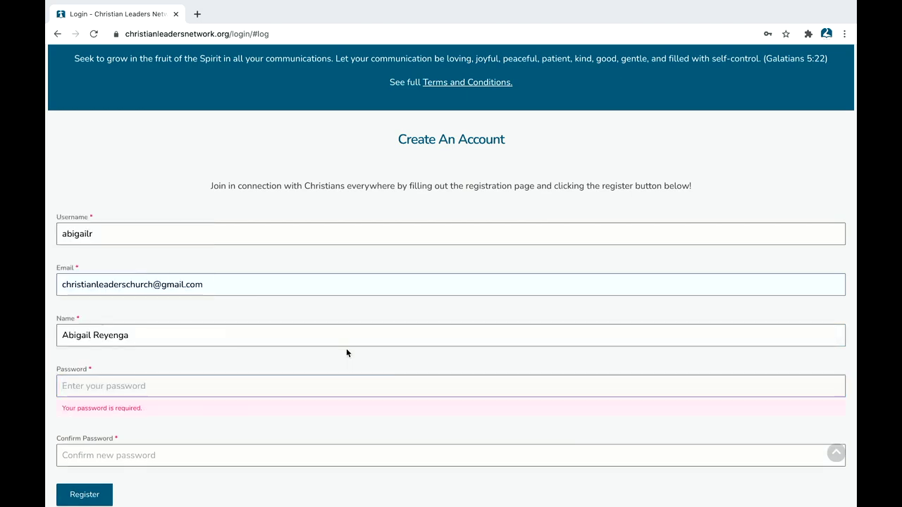
{"action": "left_click", "coordinate": [346, 350]}
{"action": "left_click", "coordinate": [208, 394]}
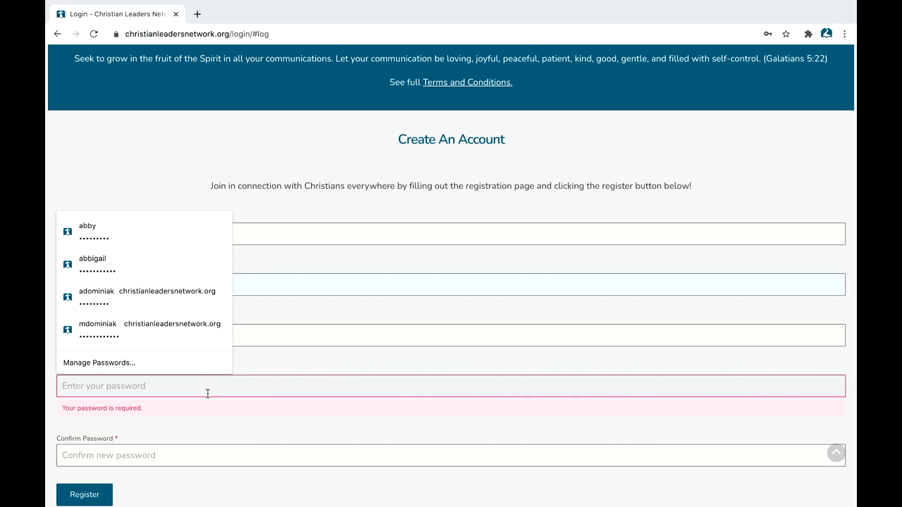
{"action": "type", "text": "••••"}
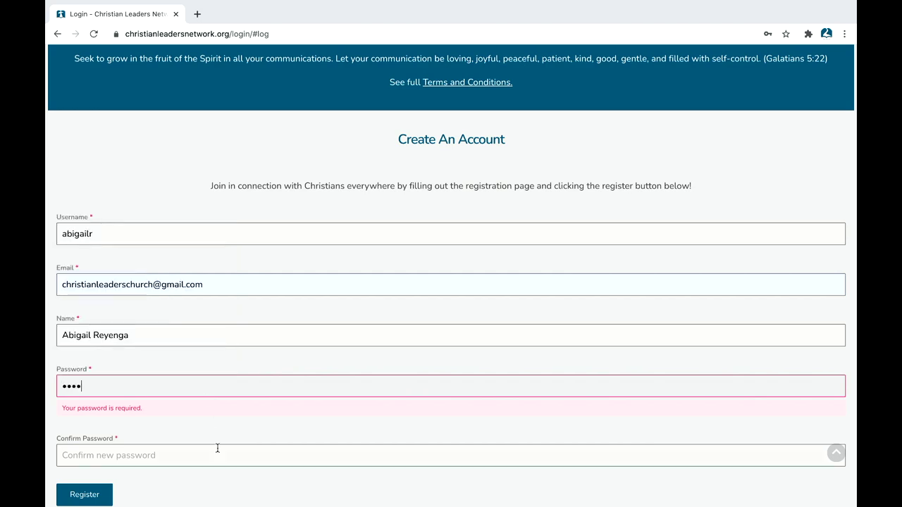
{"action": "left_click", "coordinate": [202, 454]}
{"action": "type", "text": "••••"}
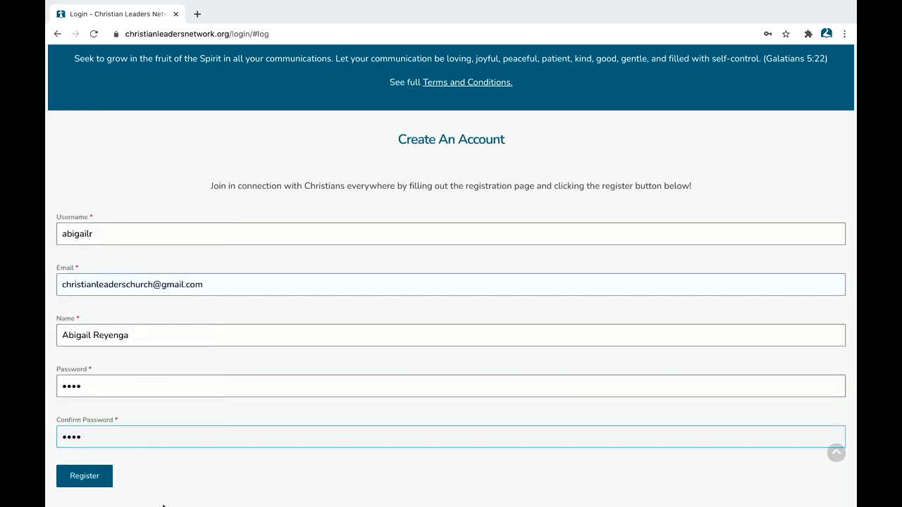
Step: Submit the registration, check the success message, and open a fresh browser tab
{"action": "left_click", "coordinate": [94, 478]}
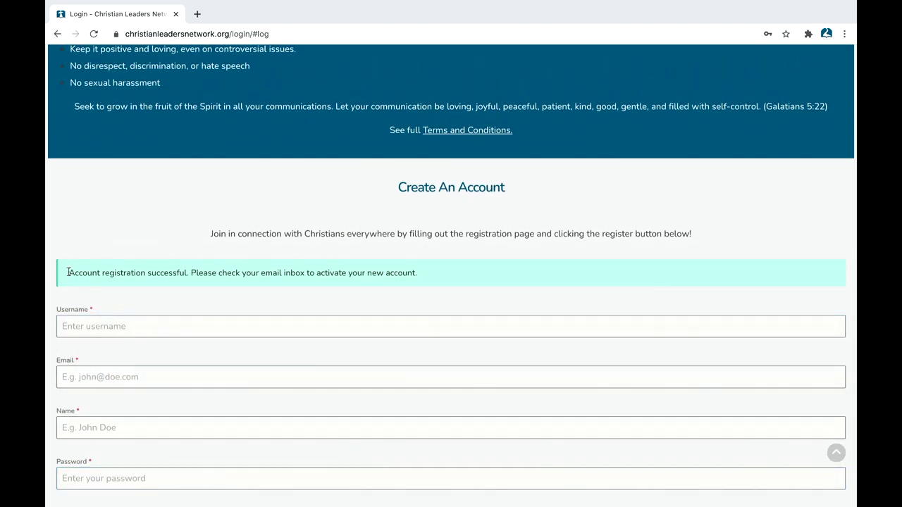
{"action": "left_click_drag", "start_coordinate": [68, 273], "coordinate": [296, 276]}
{"action": "left_click", "coordinate": [295, 291]}
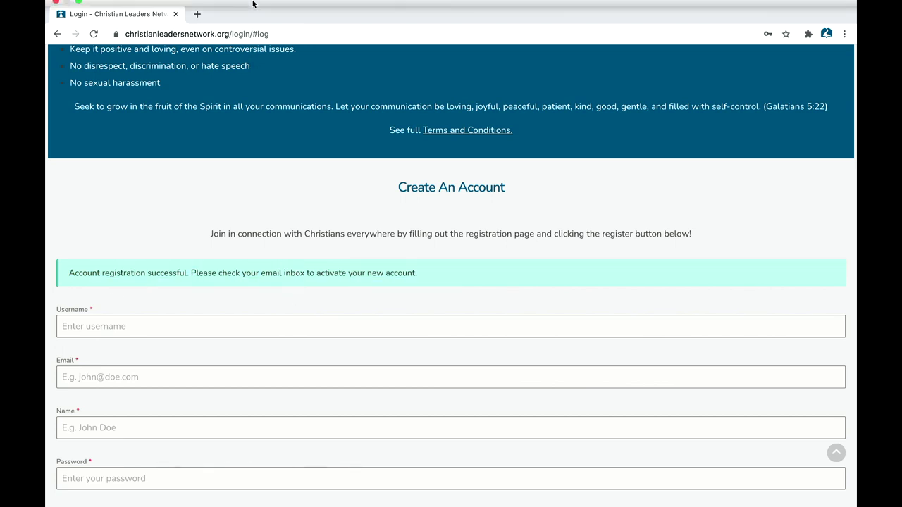
{"action": "left_click", "coordinate": [198, 14]}
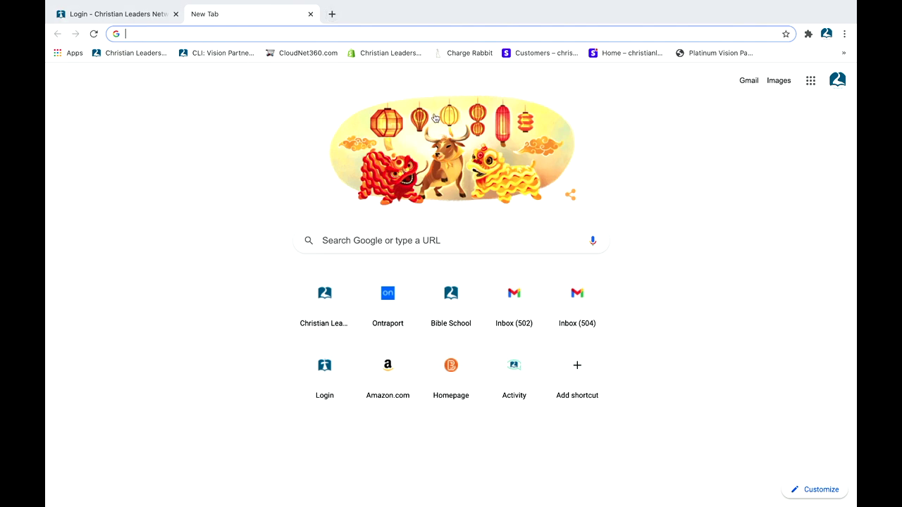
Step: Activate the account from the Gmail activation email, read the login-info email, and return to the network tab
{"action": "left_click", "coordinate": [748, 81]}
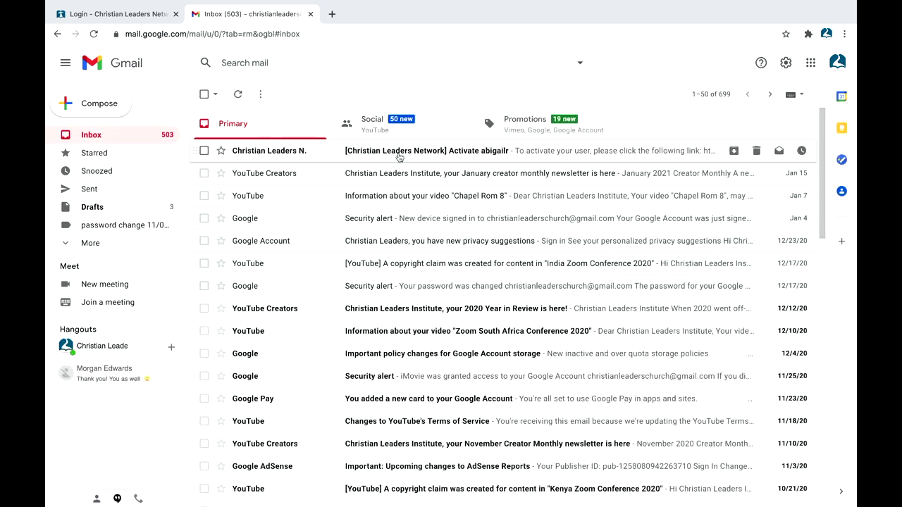
{"action": "left_click", "coordinate": [475, 156]}
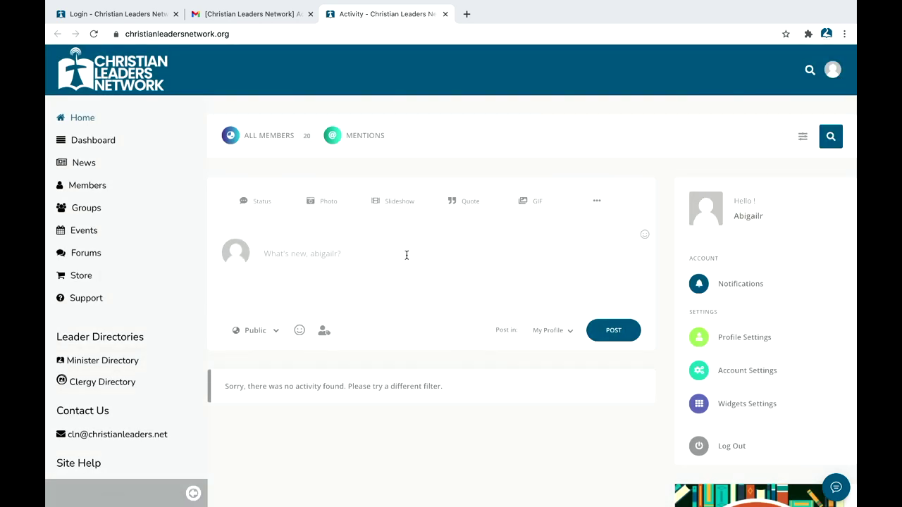
{"action": "left_click", "coordinate": [250, 14]}
{"action": "left_click", "coordinate": [159, 137]}
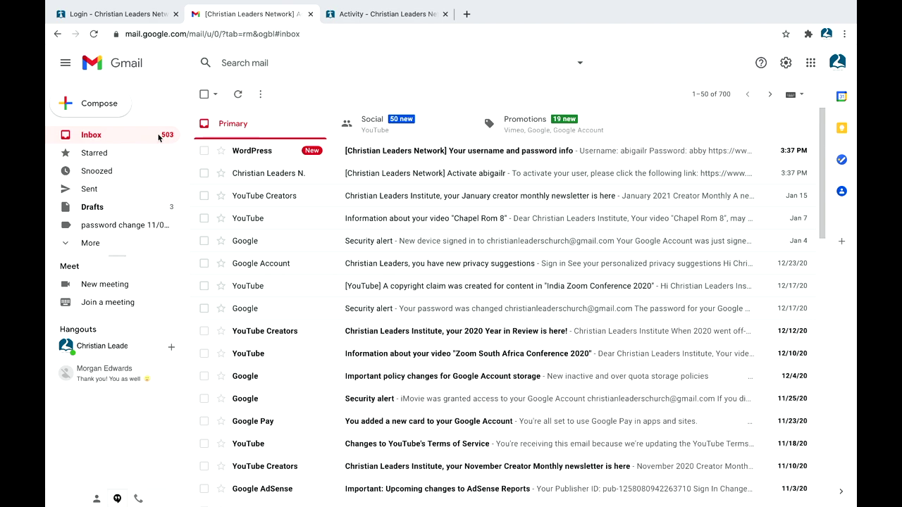
{"action": "left_click", "coordinate": [252, 157]}
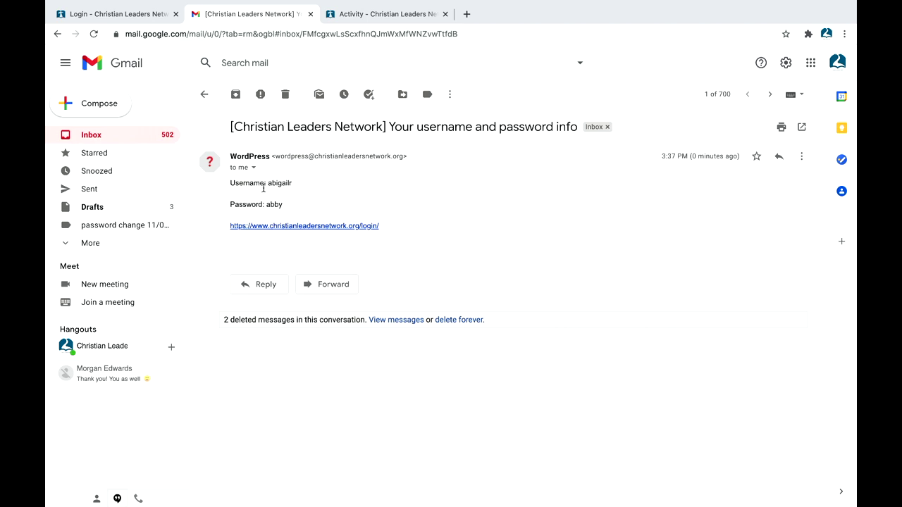
{"action": "left_click", "coordinate": [205, 94]}
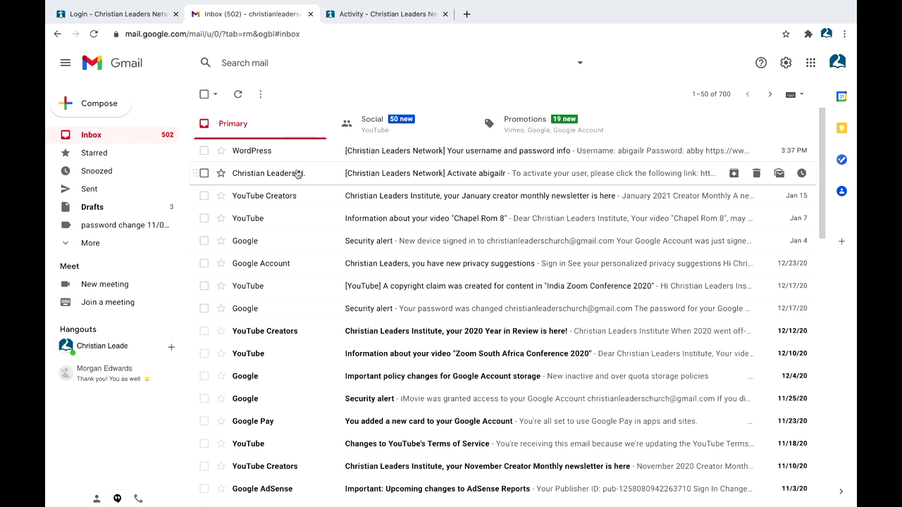
{"action": "left_click", "coordinate": [389, 21]}
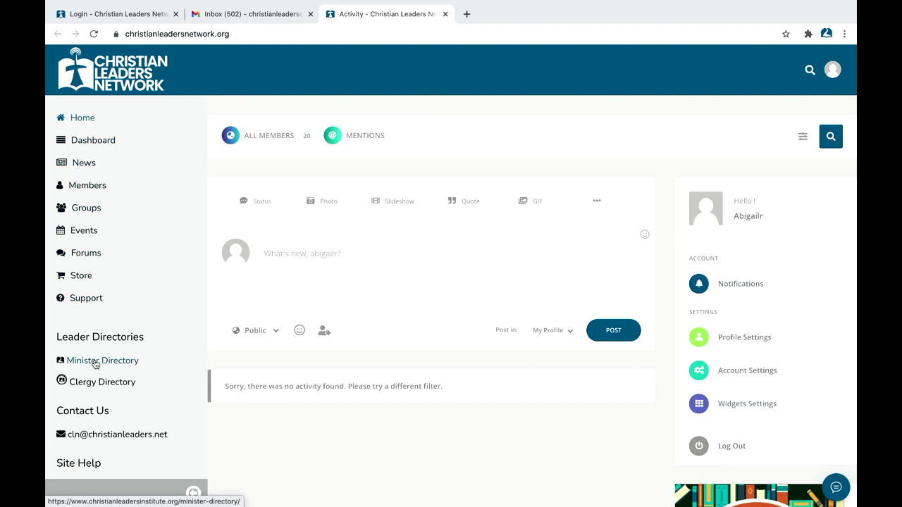
Step: Toggle the navigation sidebar, open the avatar menu, and choose Profile Settings
{"action": "scroll", "coordinate": [89, 381], "scroll_direction": "down", "scroll_amount": 1}
{"action": "left_click", "coordinate": [191, 493]}
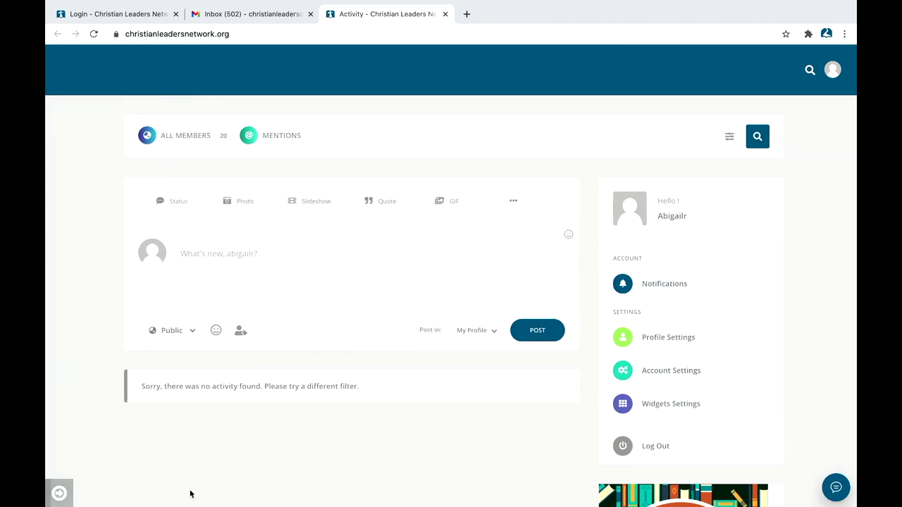
{"action": "left_click", "coordinate": [59, 493]}
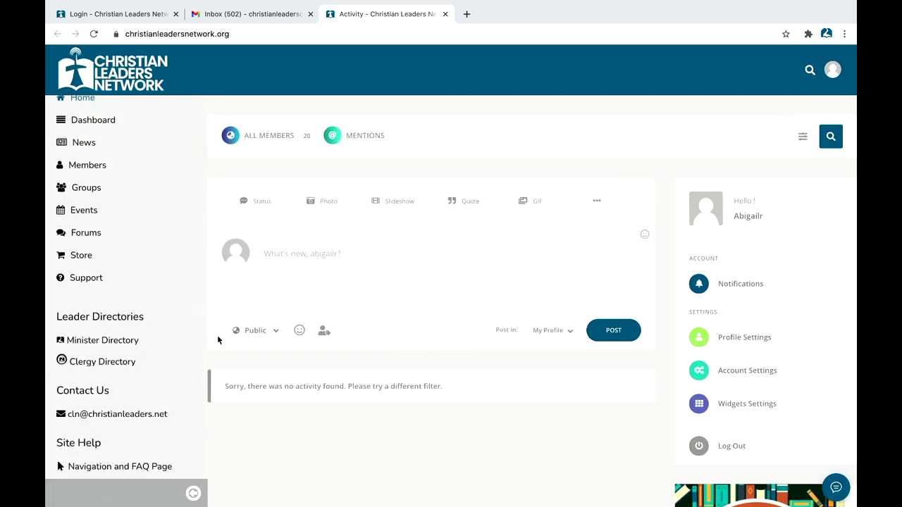
{"action": "left_click", "coordinate": [193, 493]}
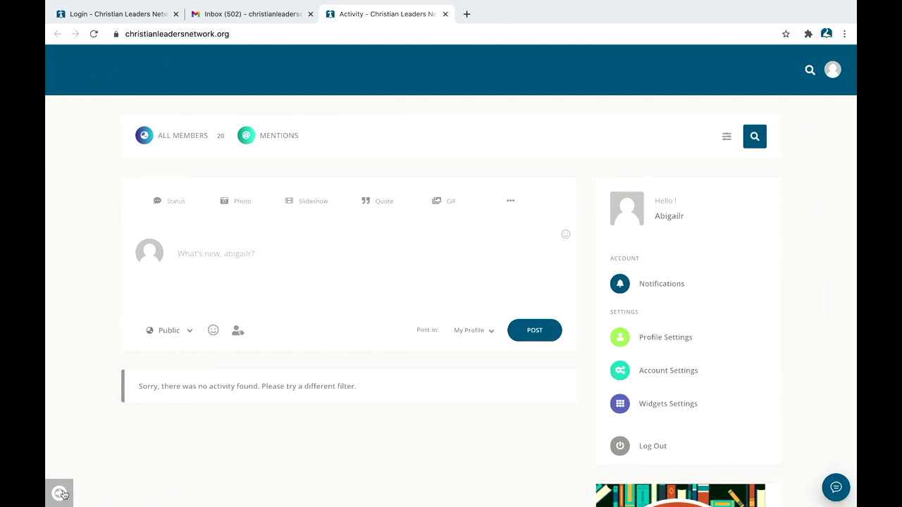
{"action": "left_click", "coordinate": [61, 493]}
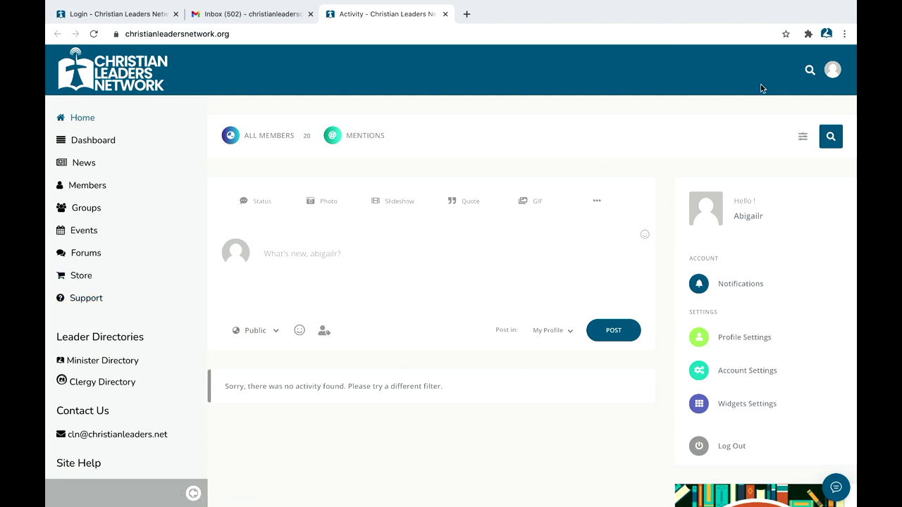
{"action": "left_click", "coordinate": [826, 74]}
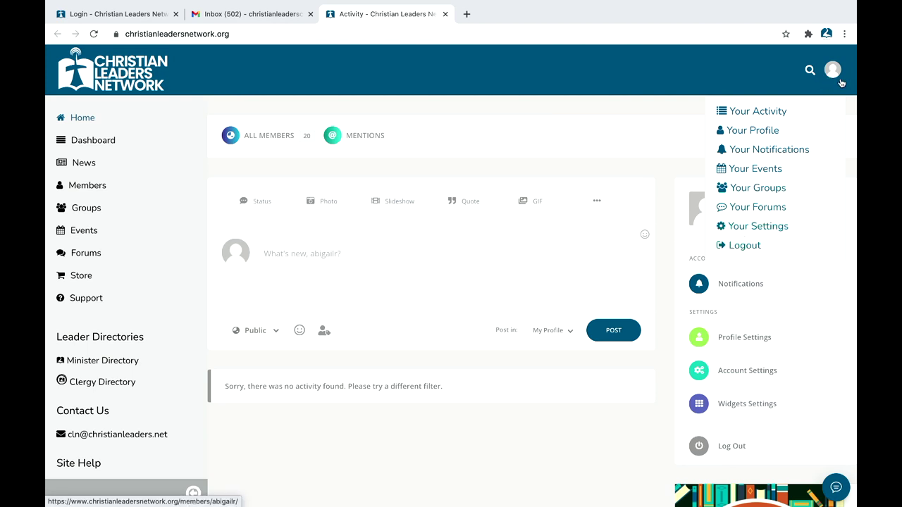
{"action": "scroll", "coordinate": [704, 288], "scroll_direction": "down", "scroll_amount": 1}
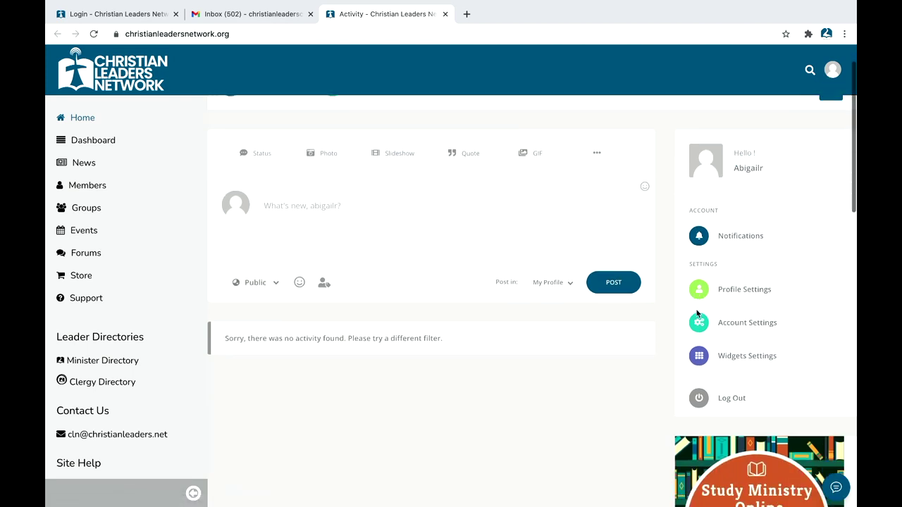
{"action": "scroll", "coordinate": [688, 324], "scroll_direction": "down", "scroll_amount": 1}
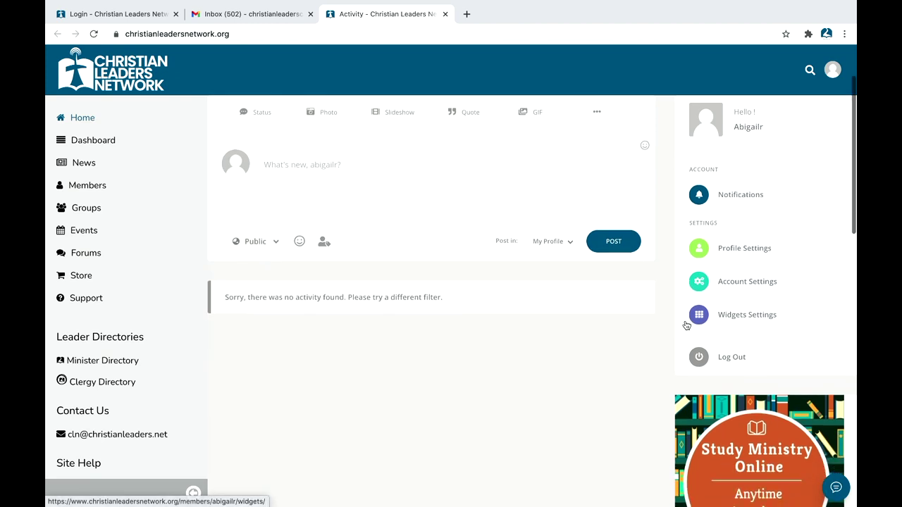
{"action": "left_click", "coordinate": [698, 250]}
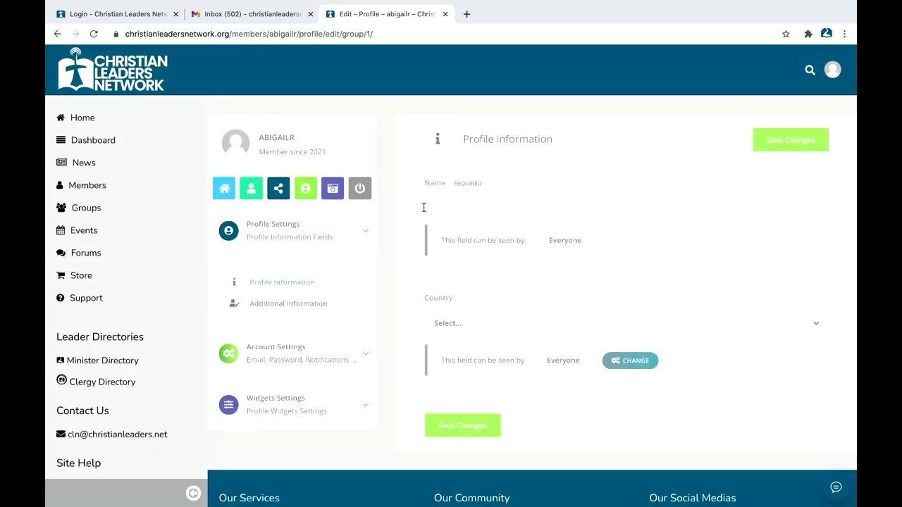
Step: Enter the member's full name, pick United States as Country, and save the changes
{"action": "left_click", "coordinate": [433, 208]}
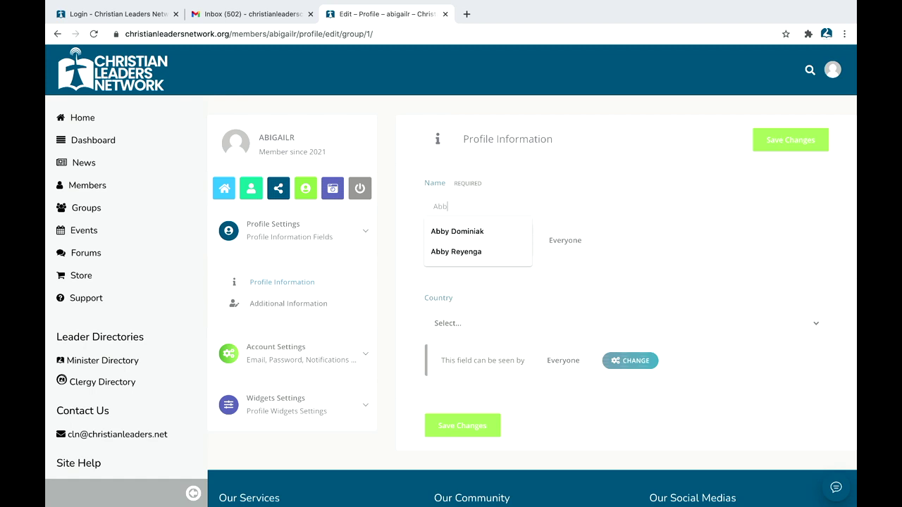
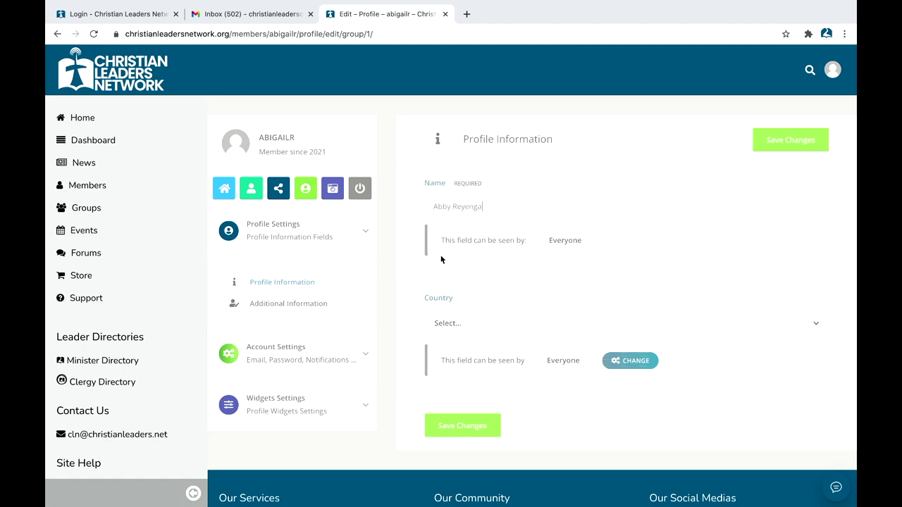
{"action": "left_click", "coordinate": [501, 340]}
{"action": "scroll", "coordinate": [483, 419], "scroll_direction": "down", "scroll_amount": 20}
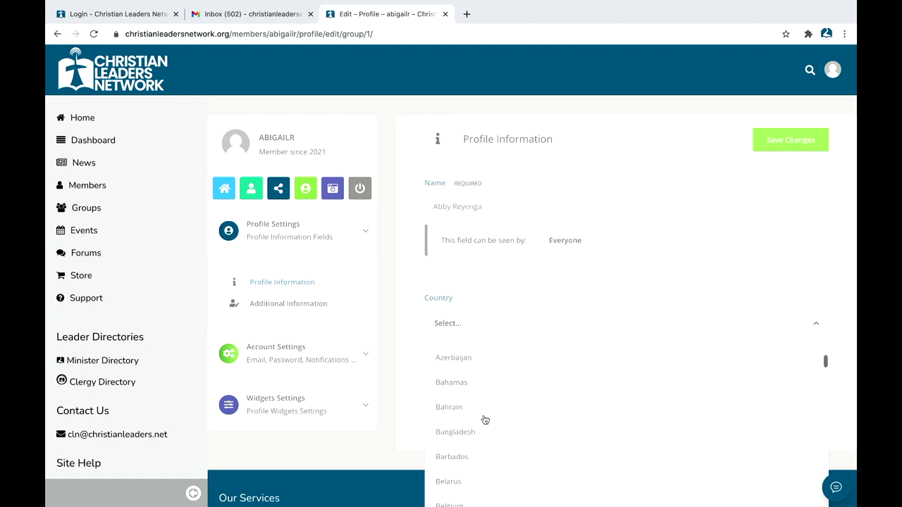
{"action": "scroll", "coordinate": [485, 420], "scroll_direction": "down", "scroll_amount": 10}
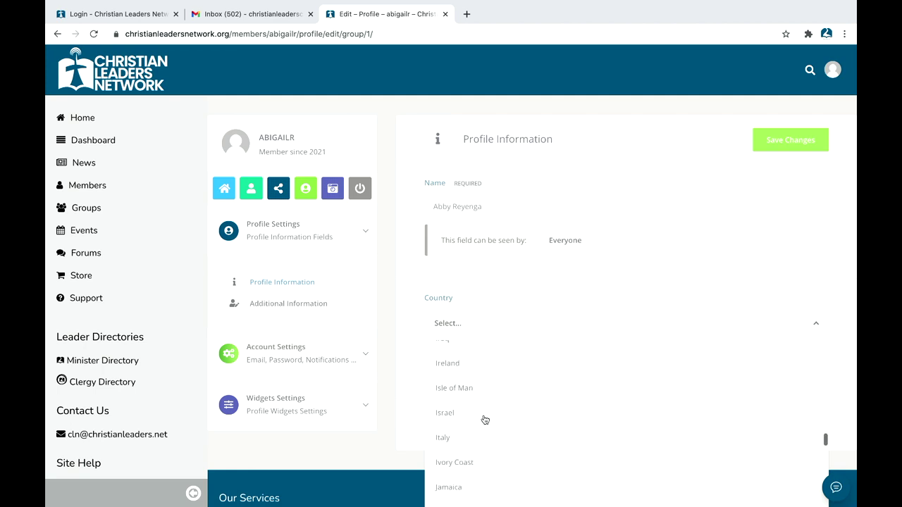
{"action": "scroll", "coordinate": [485, 420], "scroll_direction": "down", "scroll_amount": 15}
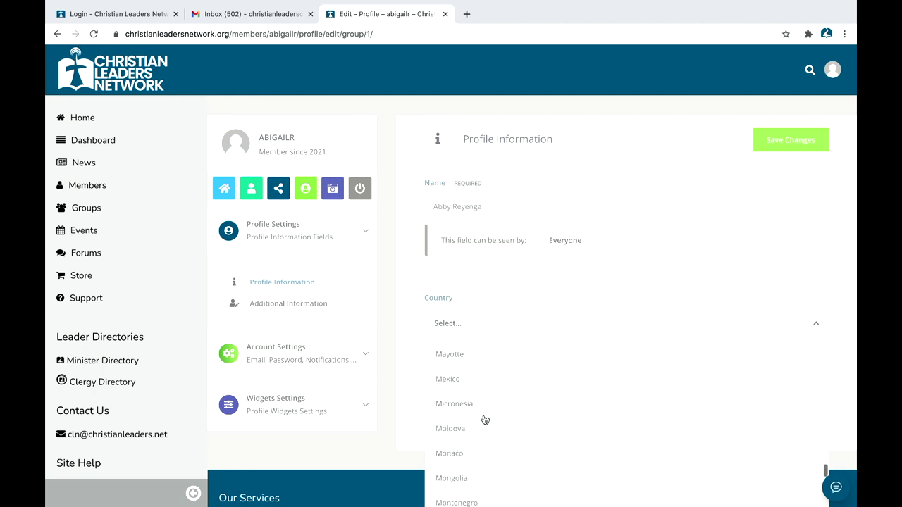
{"action": "scroll", "coordinate": [490, 408], "scroll_direction": "down", "scroll_amount": 12}
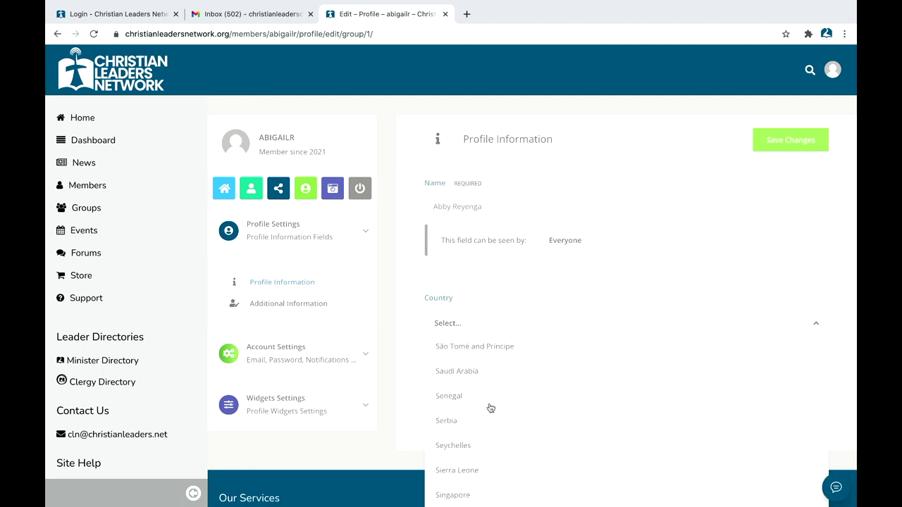
{"action": "scroll", "coordinate": [491, 408], "scroll_direction": "down", "scroll_amount": 6}
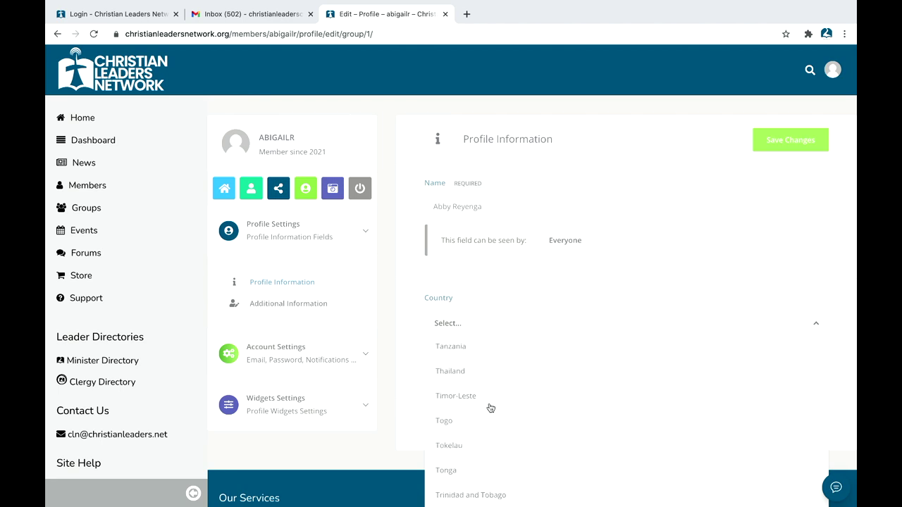
{"action": "scroll", "coordinate": [490, 408], "scroll_direction": "down", "scroll_amount": 3}
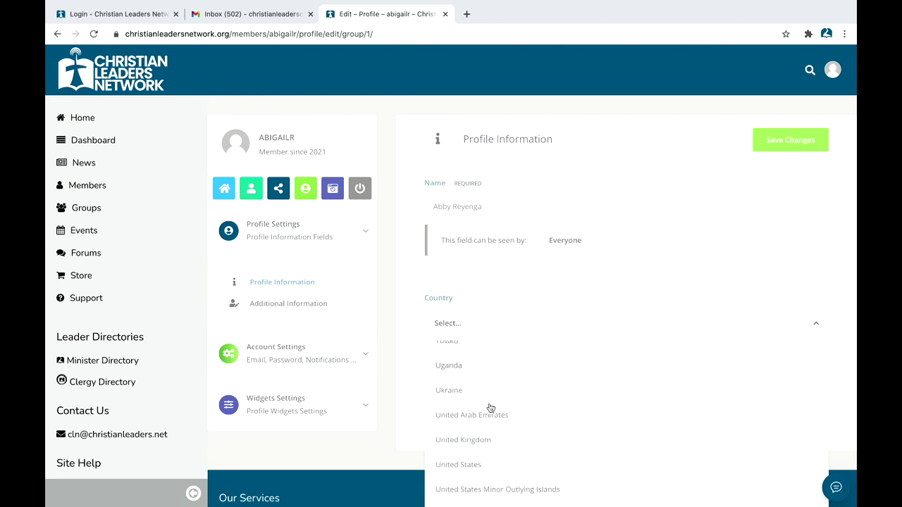
{"action": "left_click", "coordinate": [479, 462]}
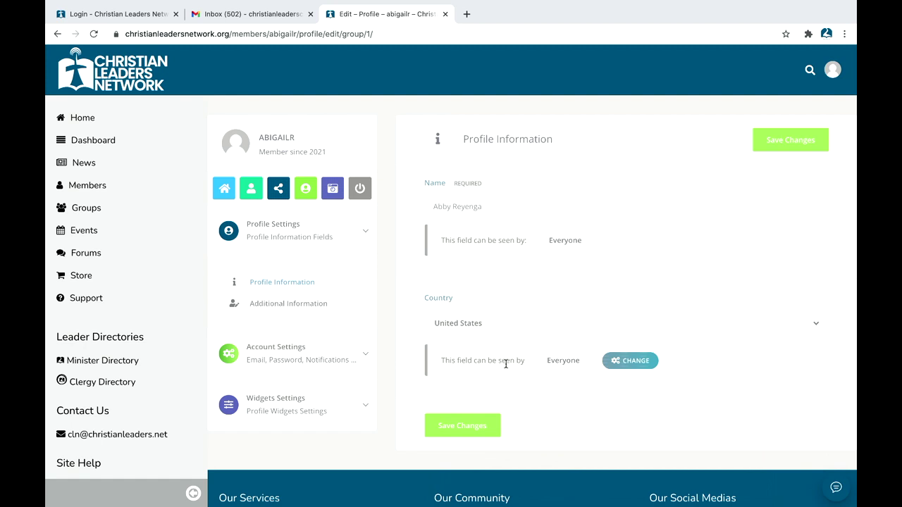
{"action": "left_click", "coordinate": [451, 427]}
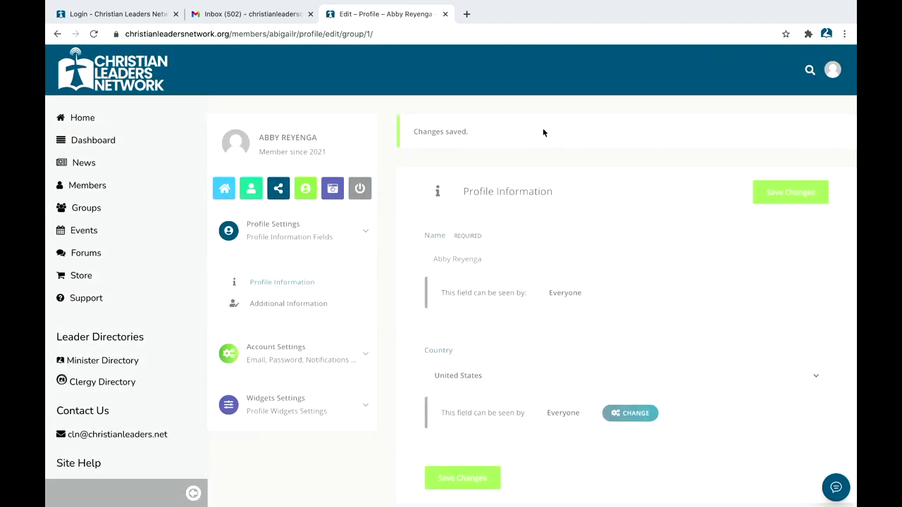
Step: In Additional Information, write a bio: 21 years old, married, expecting our first baby, CLC Bachelor
{"action": "left_click", "coordinate": [287, 310]}
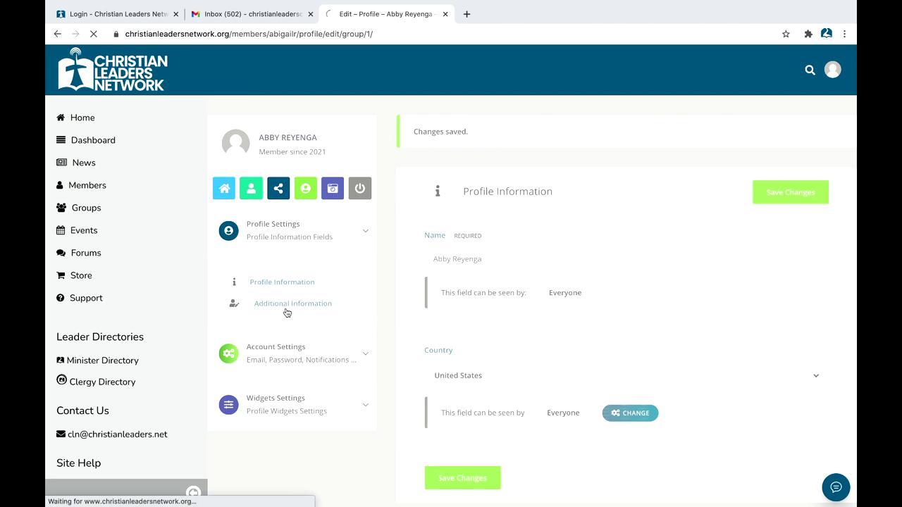
{"action": "left_click", "coordinate": [458, 270]}
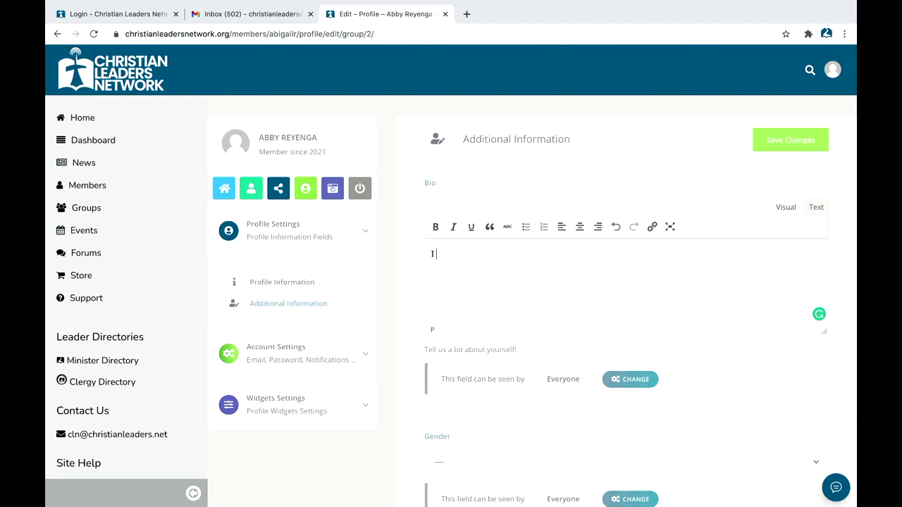
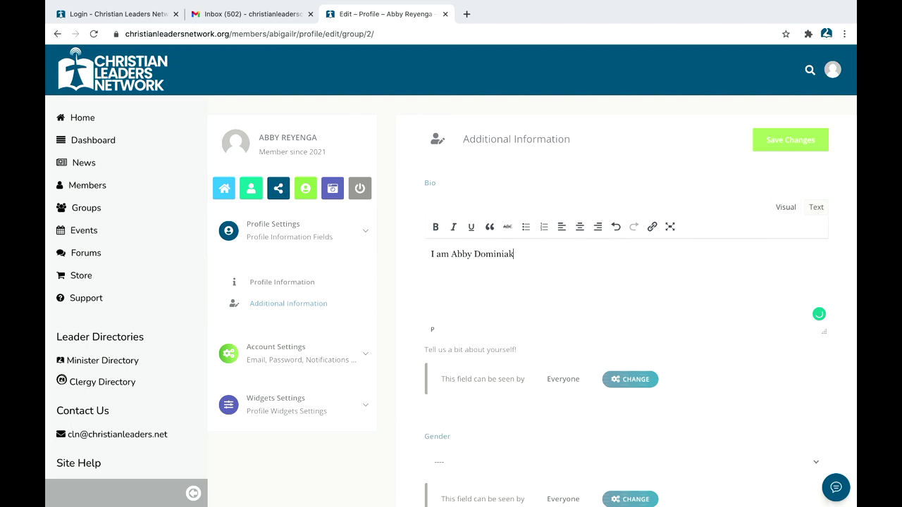
{"action": "type", "text": " I am married and pregnant with my"}
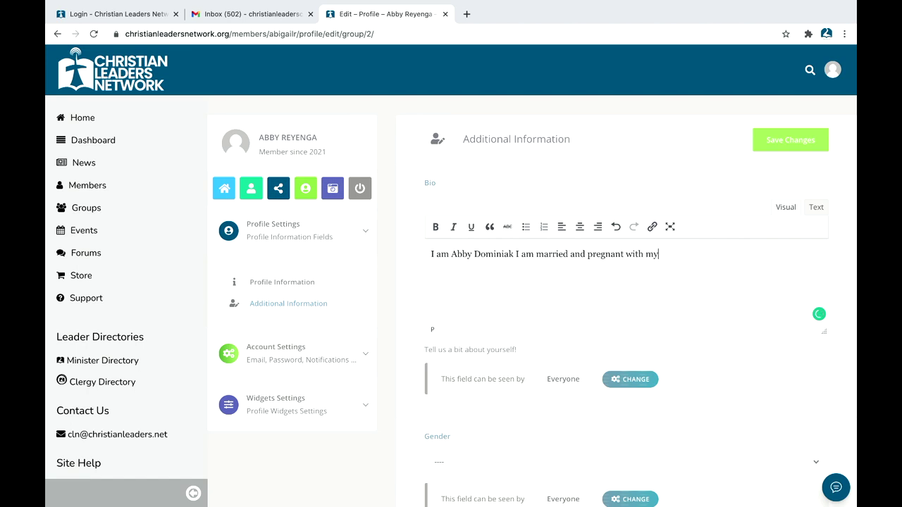
{"action": "type", "text": " first bab"}
{"action": "type", "text": "I am 21"}
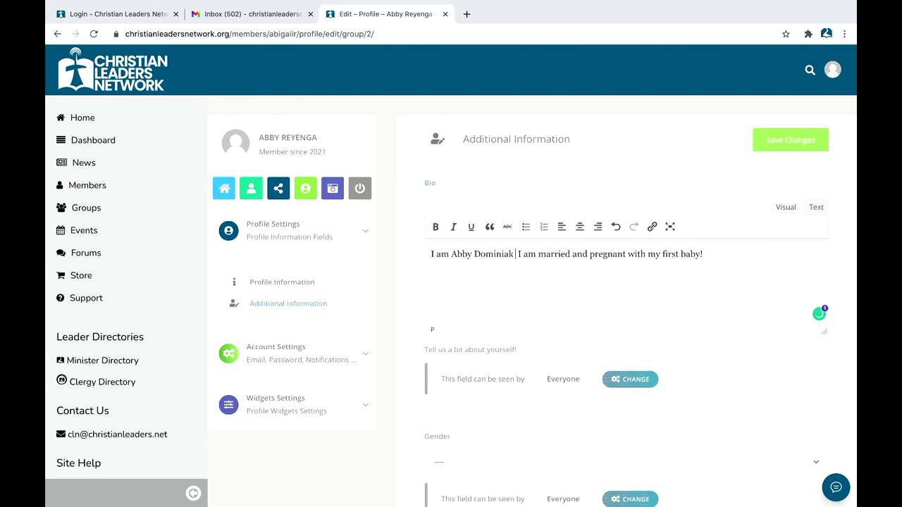
{"action": "type", "text": " years old."}
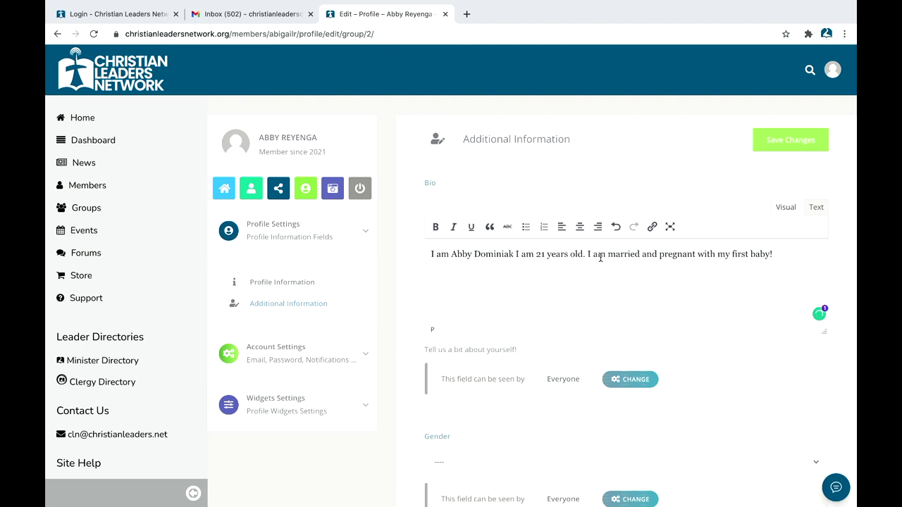
{"action": "type", "text": " I am married to my best fr"}
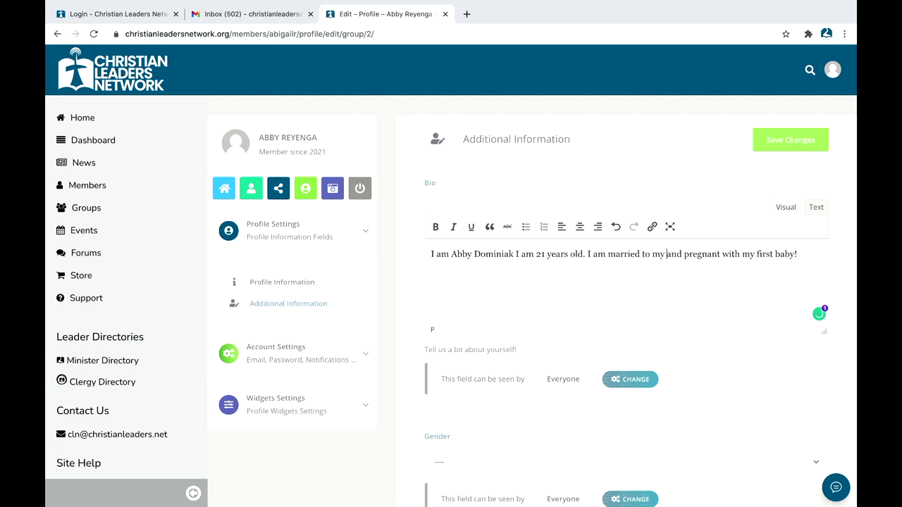
{"action": "type", "text": "iend Mitchell"}
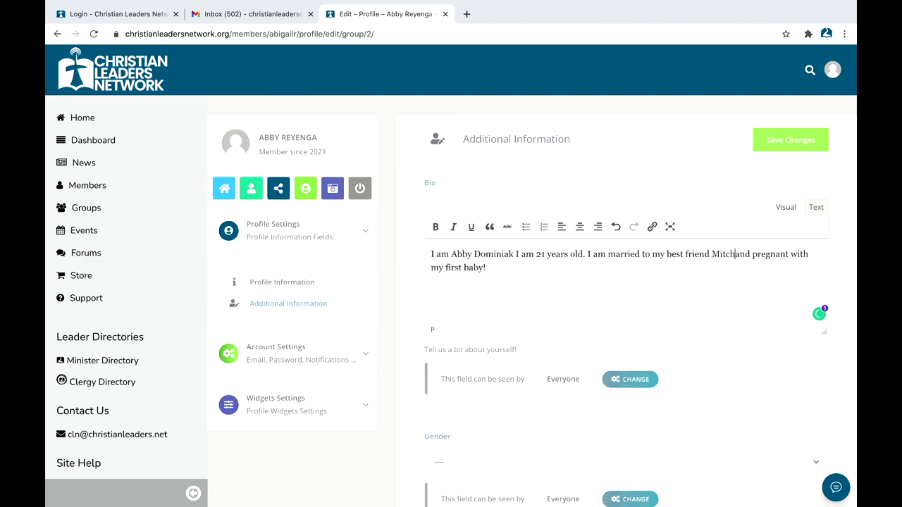
{"action": "left_click", "coordinate": [442, 268]}
{"action": "key", "text": "BackSpace"}
{"action": "key", "text": "BackSpace"}
{"action": "type", "text": "our first baby! "}
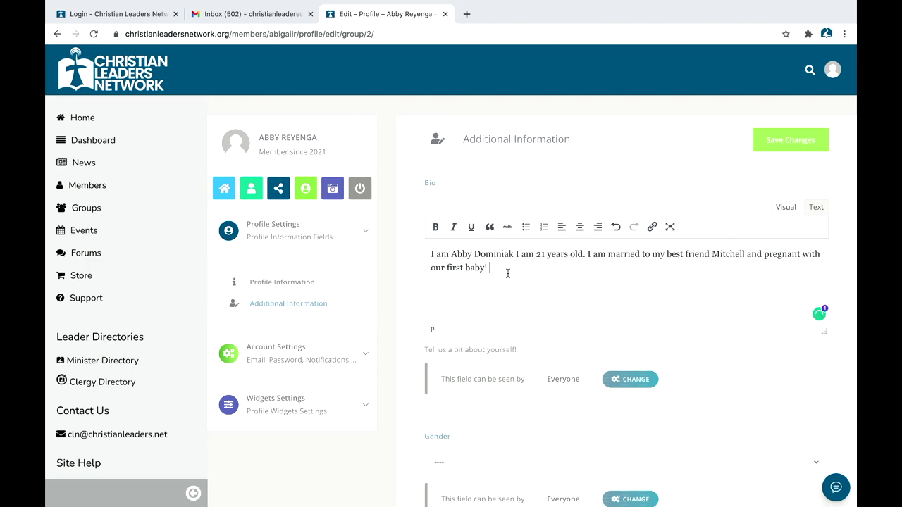
{"action": "type", "text": "CLC bachelor graduate"}
{"action": "left_click", "coordinate": [514, 267]}
{"action": "key", "text": "BackSpace"}
{"action": "type", "text": "B"}
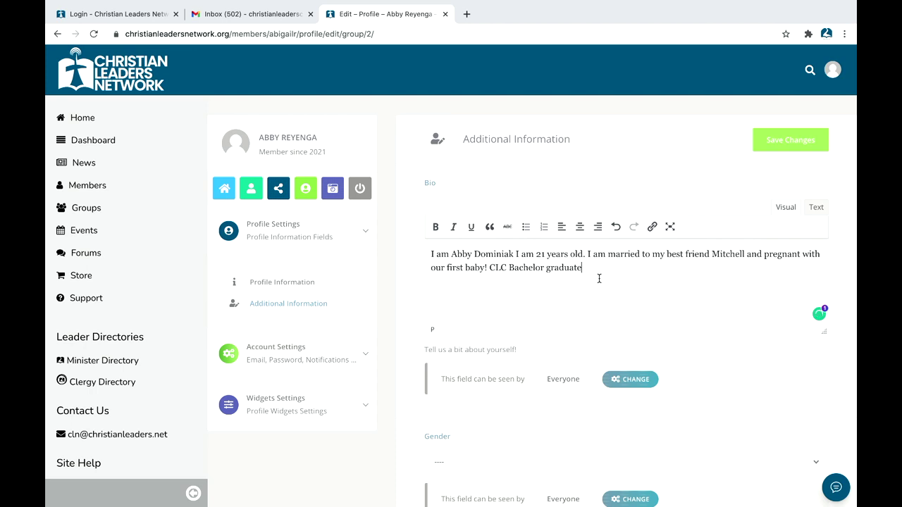
Step: Keep the bio visible to Everyone and set the gender to Female
{"action": "left_click", "coordinate": [618, 381]}
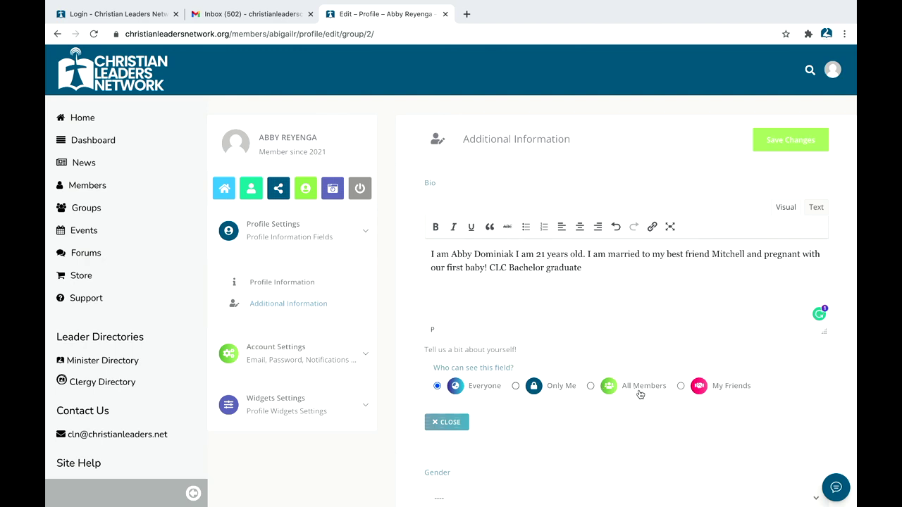
{"action": "left_click", "coordinate": [446, 424]}
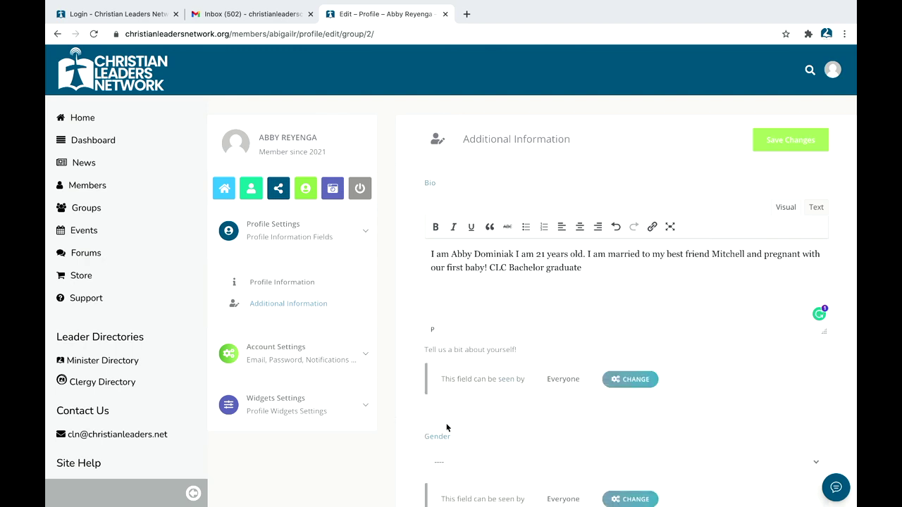
{"action": "scroll", "coordinate": [726, 252], "scroll_direction": "down", "scroll_amount": 2}
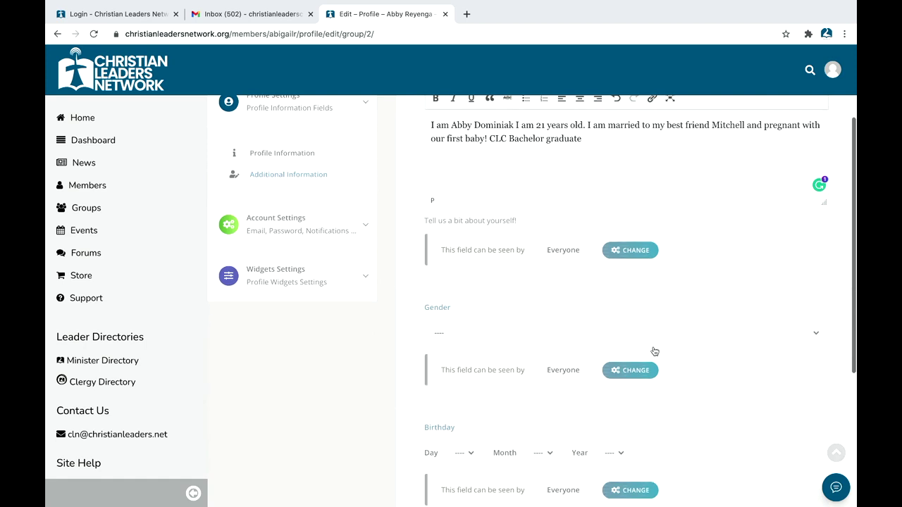
{"action": "left_click", "coordinate": [497, 324]}
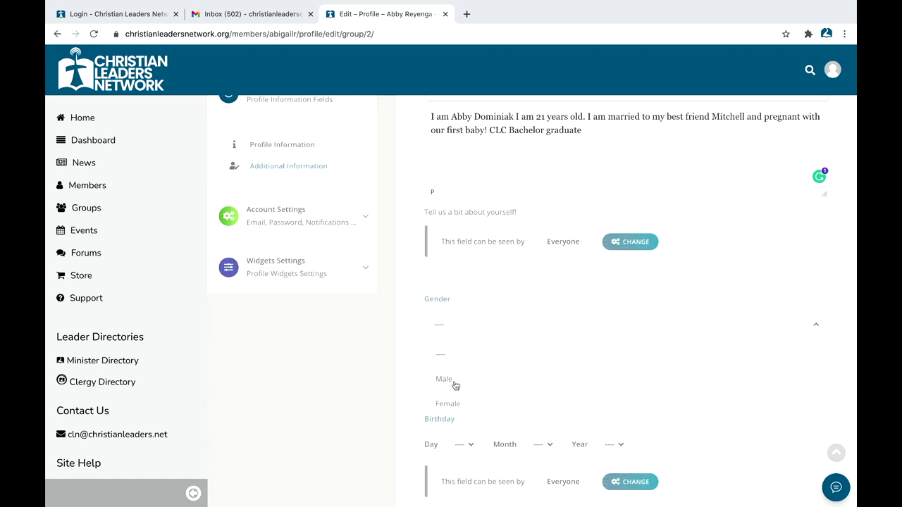
{"action": "left_click", "coordinate": [449, 403]}
{"action": "scroll", "coordinate": [451, 400], "scroll_direction": "down", "scroll_amount": 2}
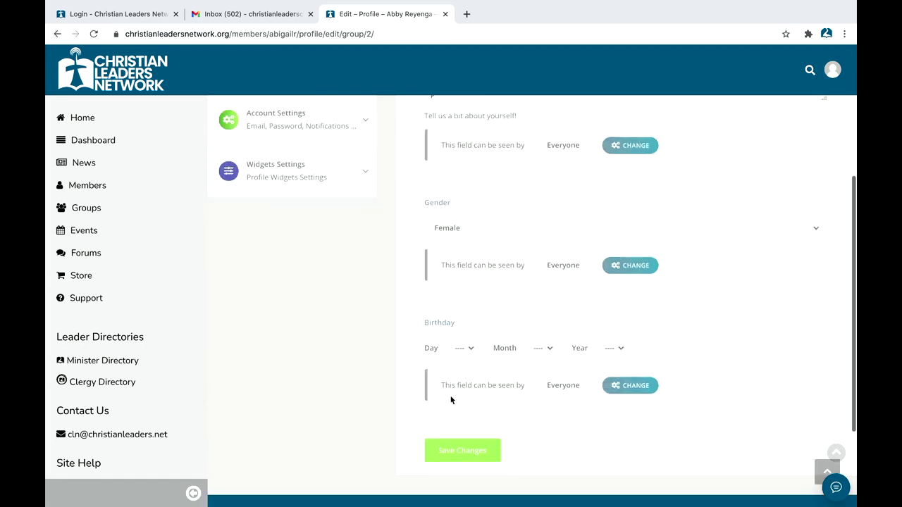
{"action": "left_click", "coordinate": [469, 349]}
{"action": "scroll", "coordinate": [458, 412], "scroll_direction": "down", "scroll_amount": 7}
{"action": "scroll", "coordinate": [460, 493], "scroll_direction": "down", "scroll_amount": 5}
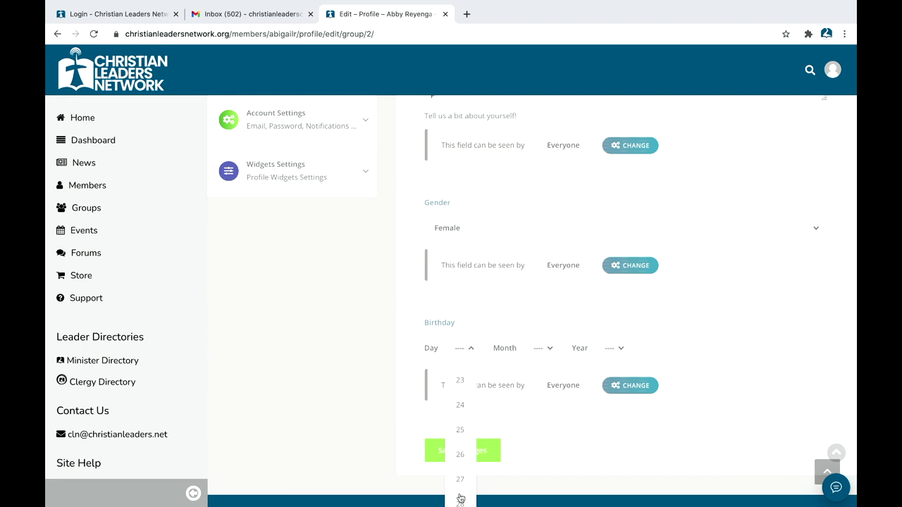
{"action": "left_click", "coordinate": [460, 447]}
{"action": "left_click", "coordinate": [539, 215]}
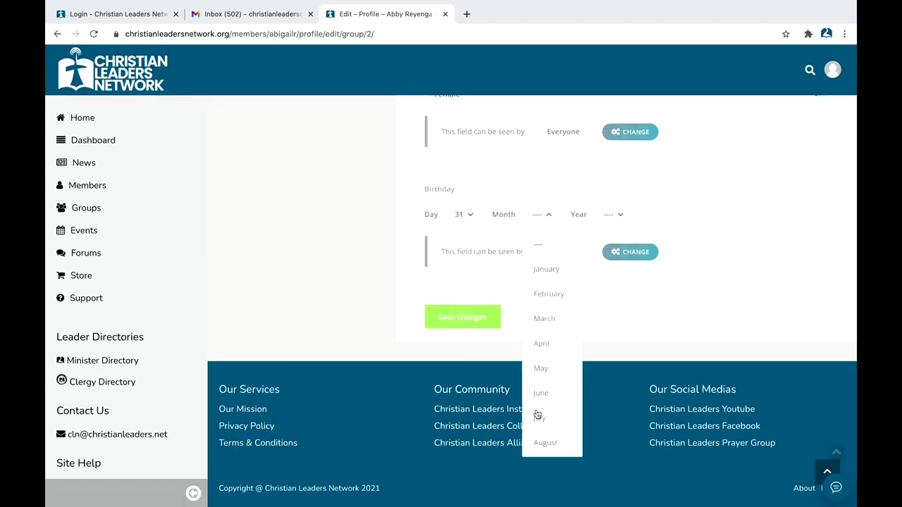
{"action": "left_click", "coordinate": [549, 370]}
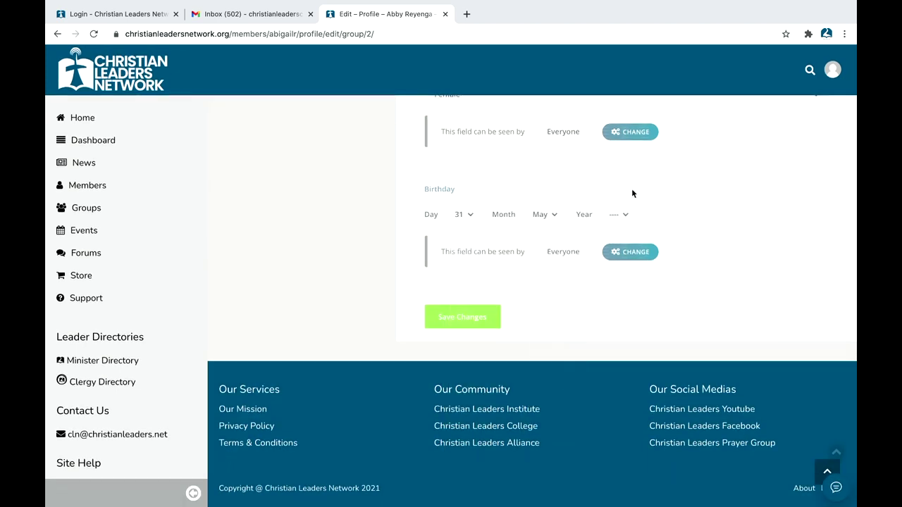
{"action": "left_click", "coordinate": [625, 217]}
{"action": "scroll", "coordinate": [620, 329], "scroll_direction": "down", "scroll_amount": 2}
{"action": "scroll", "coordinate": [620, 329], "scroll_direction": "down", "scroll_amount": 3}
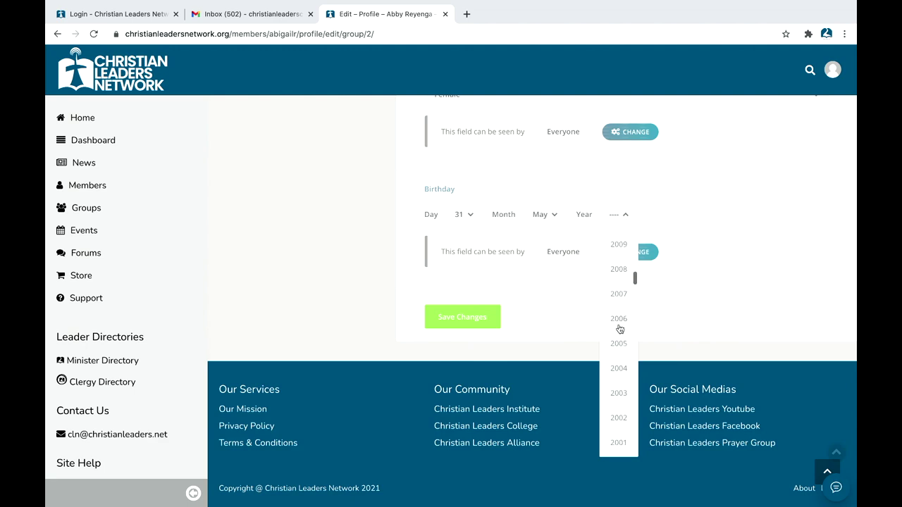
{"action": "scroll", "coordinate": [618, 328], "scroll_direction": "down", "scroll_amount": 2}
{"action": "left_click", "coordinate": [623, 399]}
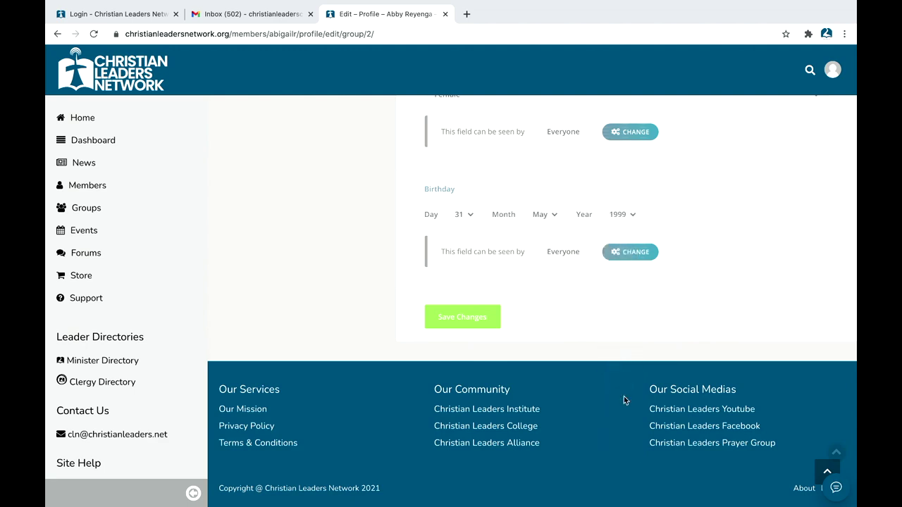
{"action": "left_click", "coordinate": [467, 317]}
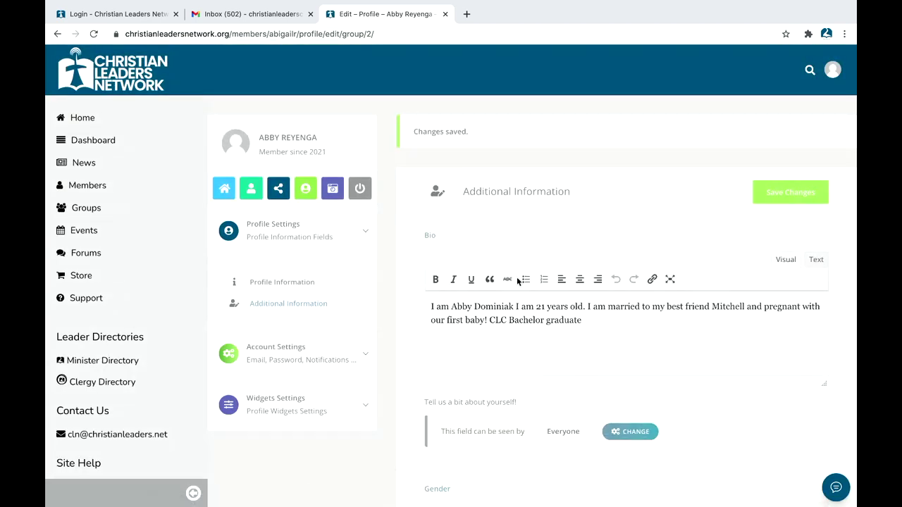
Step: Expand Account Settings and open Notifications, browsing the email notification toggles
{"action": "scroll", "coordinate": [449, 350], "scroll_direction": "down", "scroll_amount": 1}
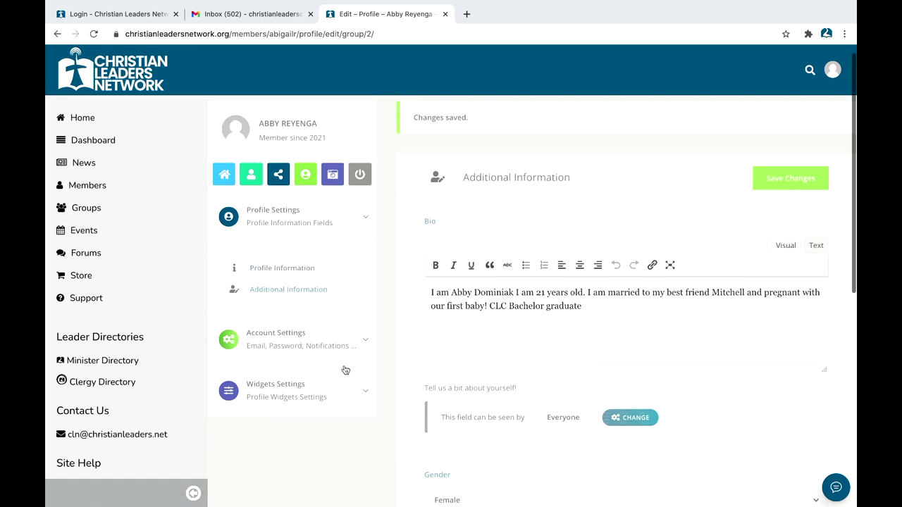
{"action": "left_click", "coordinate": [356, 341]}
{"action": "scroll", "coordinate": [321, 399], "scroll_direction": "down", "scroll_amount": 2}
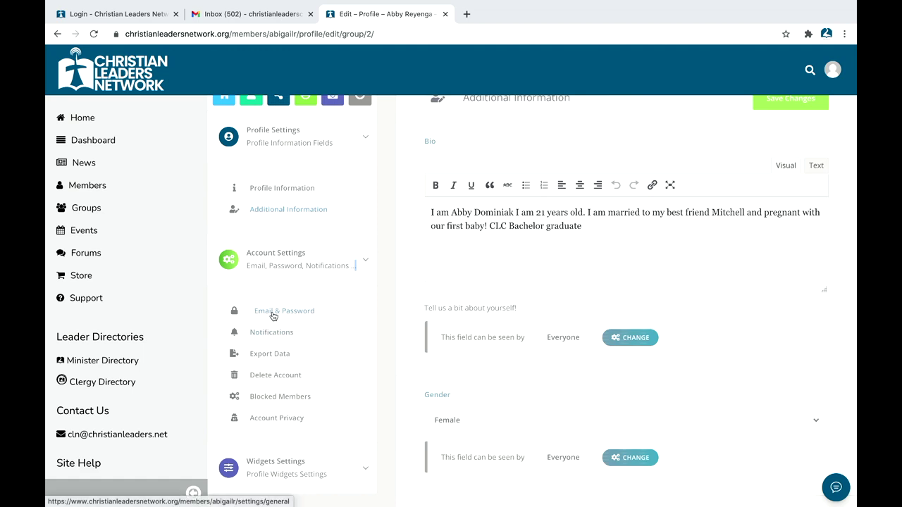
{"action": "left_click", "coordinate": [272, 334]}
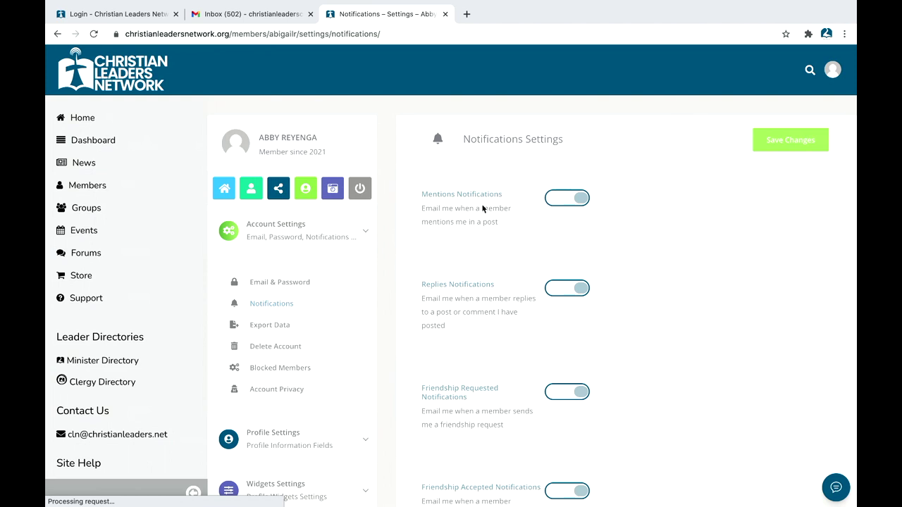
{"action": "scroll", "coordinate": [561, 243], "scroll_direction": "down", "scroll_amount": 2}
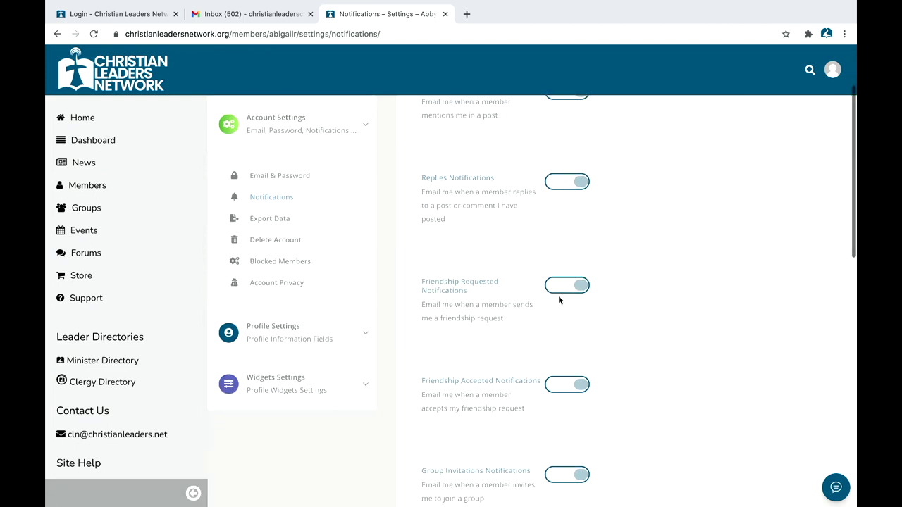
{"action": "scroll", "coordinate": [559, 300], "scroll_direction": "down", "scroll_amount": 8}
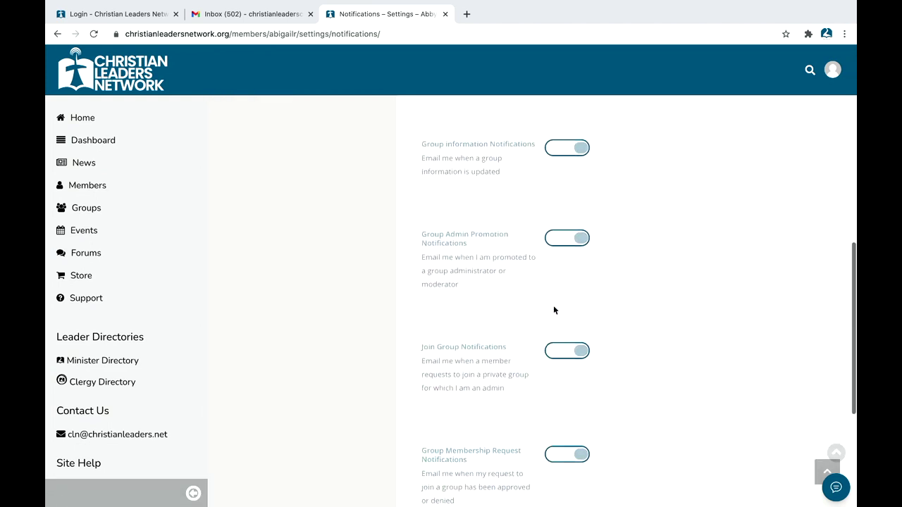
{"action": "scroll", "coordinate": [553, 310], "scroll_direction": "down", "scroll_amount": 3}
{"action": "scroll", "coordinate": [493, 359], "scroll_direction": "up", "scroll_amount": 10}
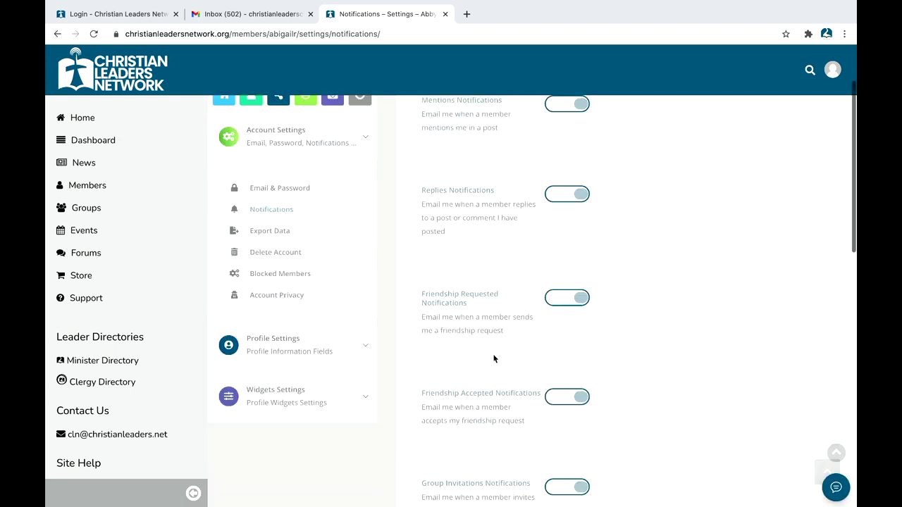
{"action": "scroll", "coordinate": [493, 359], "scroll_direction": "up", "scroll_amount": 2}
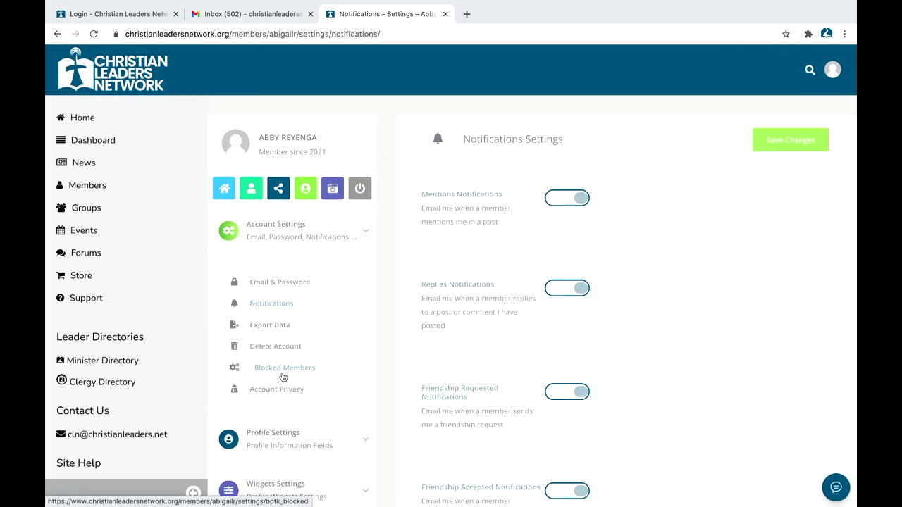
Step: Expand the Profile and Widgets Settings sections in the side menu and look through them
{"action": "scroll", "coordinate": [288, 397], "scroll_direction": "down", "scroll_amount": 1}
{"action": "left_click", "coordinate": [352, 407]}
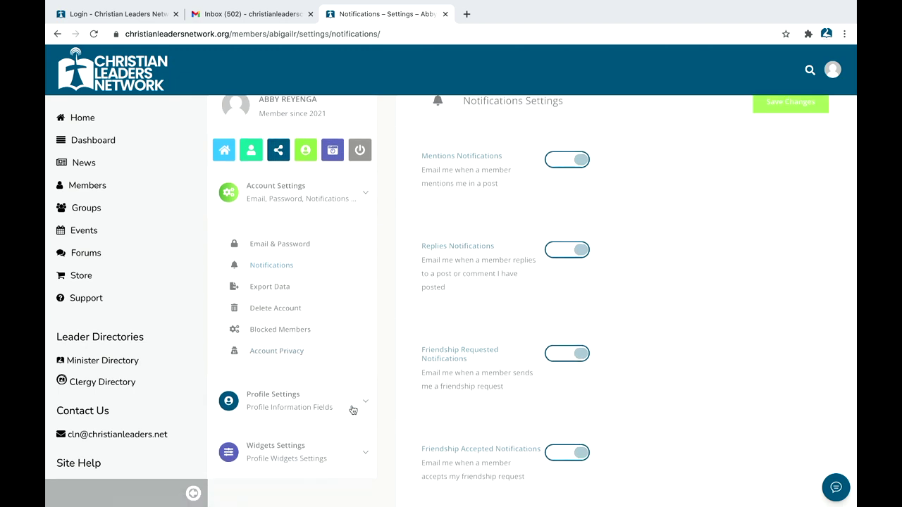
{"action": "scroll", "coordinate": [353, 409], "scroll_direction": "down", "scroll_amount": 2}
{"action": "scroll", "coordinate": [317, 407], "scroll_direction": "down", "scroll_amount": 2}
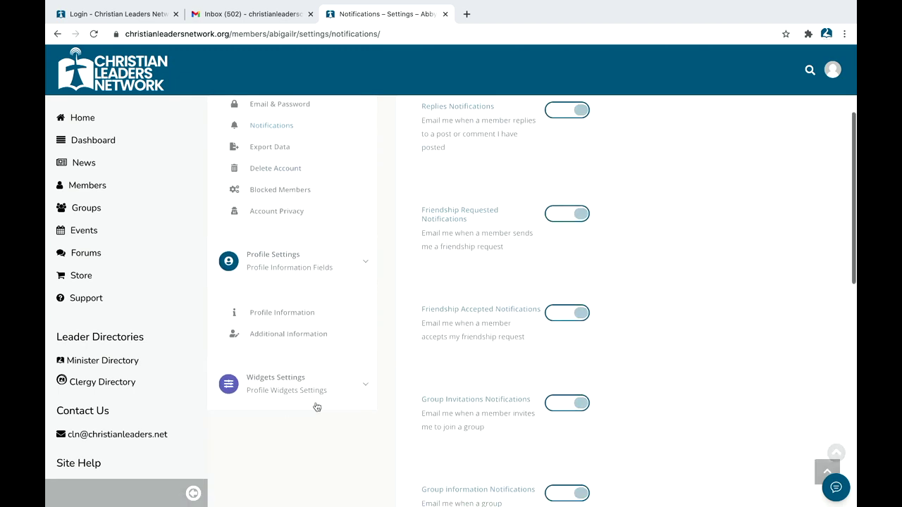
{"action": "left_click", "coordinate": [299, 388]}
{"action": "scroll", "coordinate": [298, 388], "scroll_direction": "down", "scroll_amount": 3}
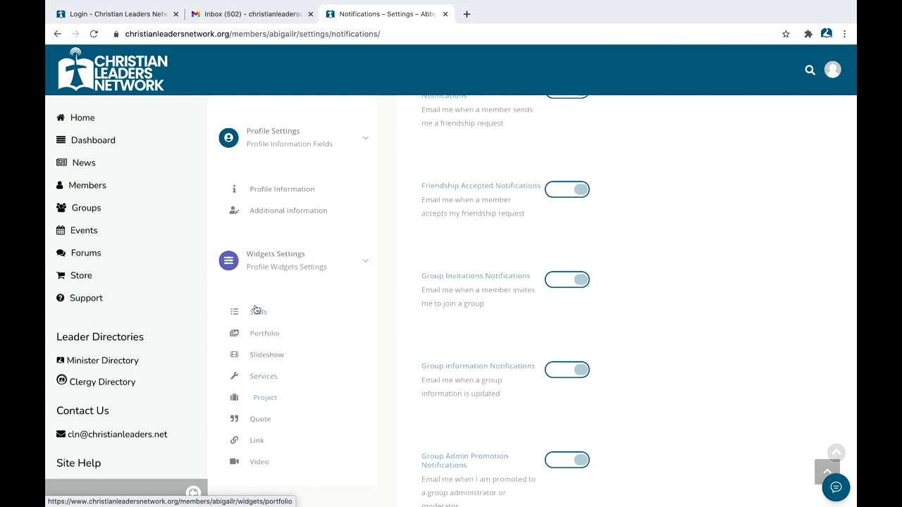
{"action": "scroll", "coordinate": [256, 343], "scroll_direction": "down", "scroll_amount": 2}
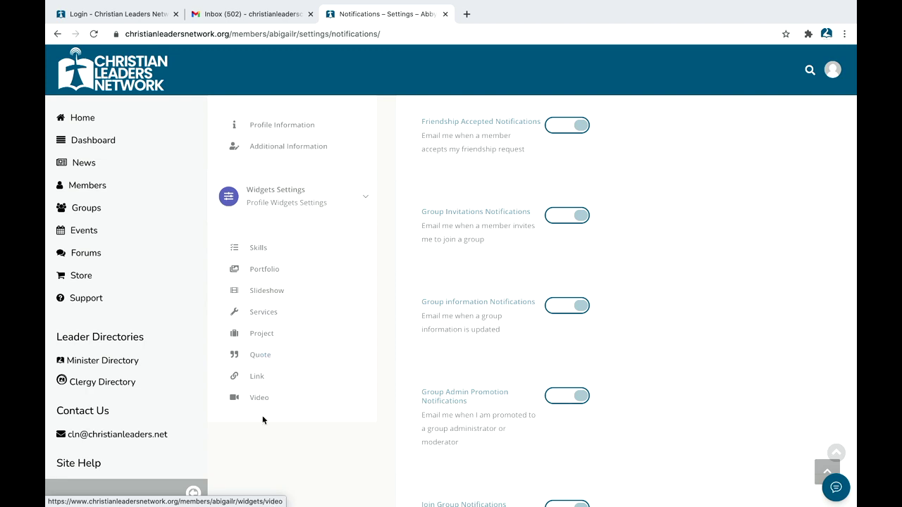
{"action": "scroll", "coordinate": [262, 420], "scroll_direction": "up", "scroll_amount": 9}
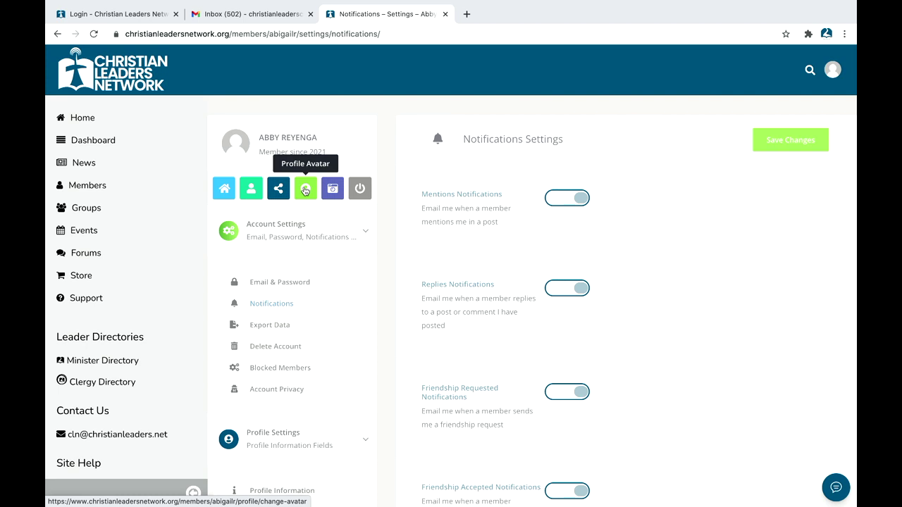
Step: Capture a webcam photo via Take Photo and save it as the profile avatar
{"action": "left_click", "coordinate": [302, 194]}
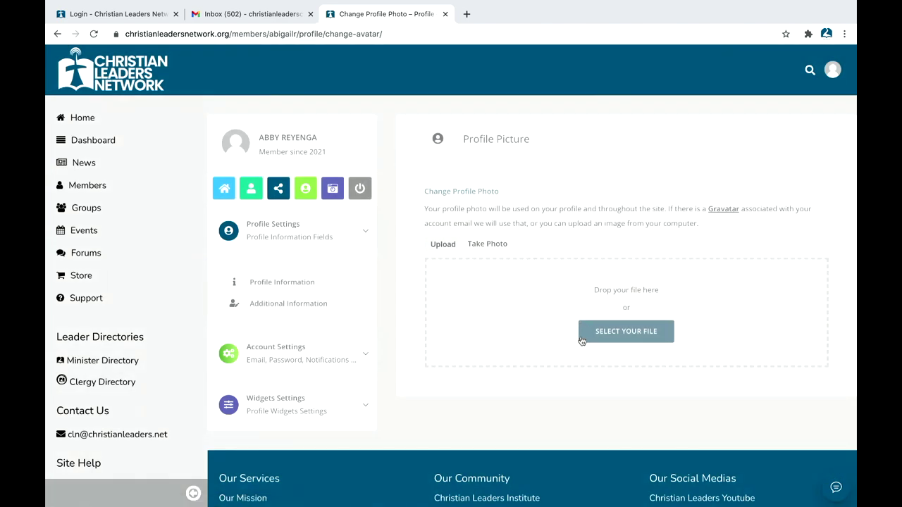
{"action": "left_click", "coordinate": [492, 243]}
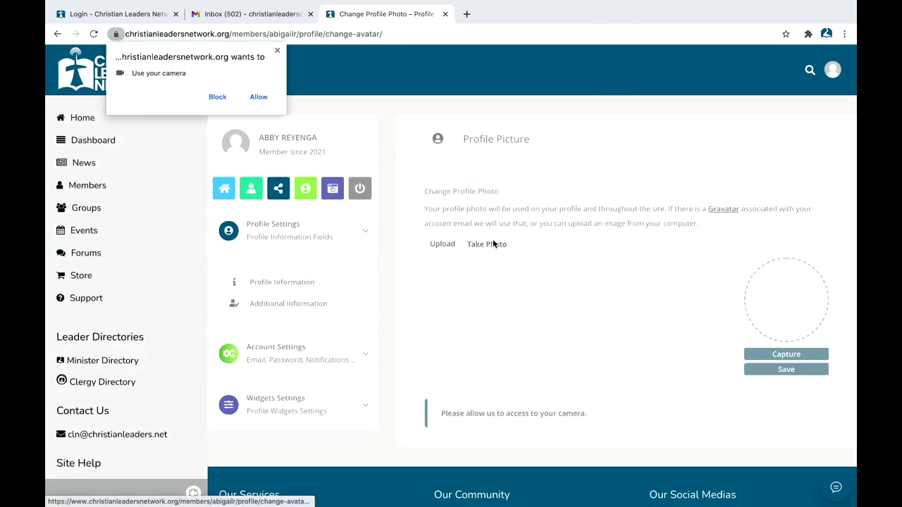
{"action": "left_click", "coordinate": [258, 97]}
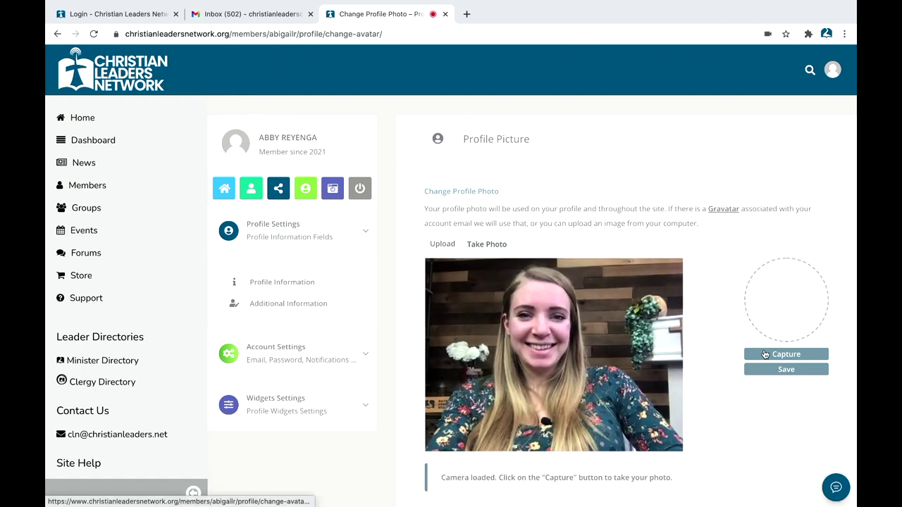
{"action": "left_click", "coordinate": [764, 355]}
{"action": "left_click", "coordinate": [800, 370]}
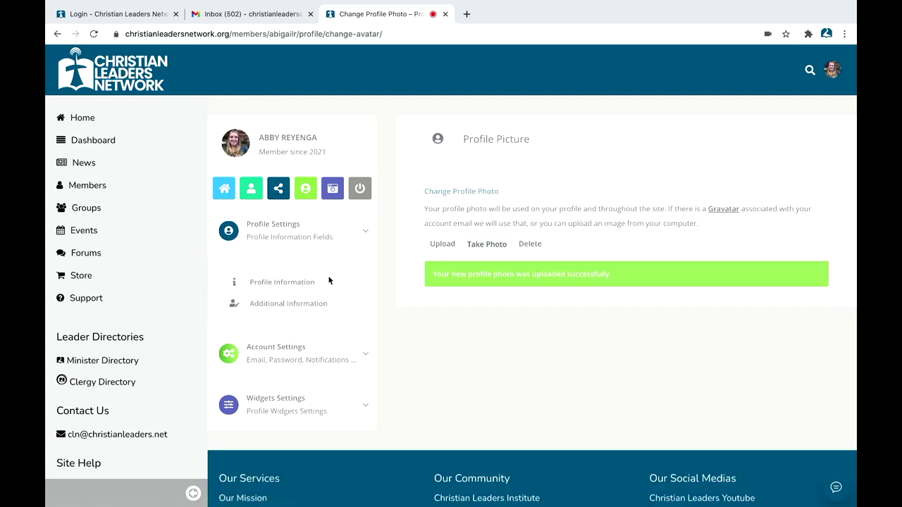
{"action": "left_click", "coordinate": [331, 188]}
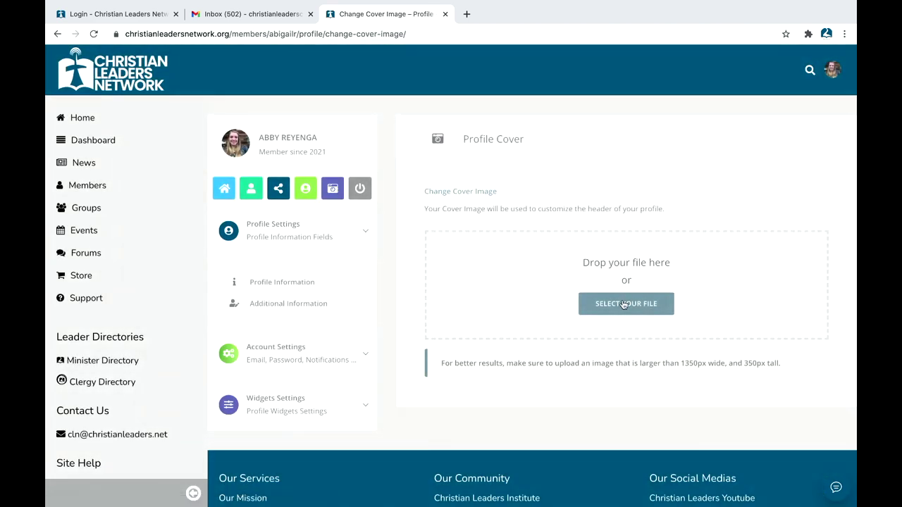
Step: Browse for a cover image, first selecting News 1_15_21.jpg
{"action": "left_click", "coordinate": [623, 304]}
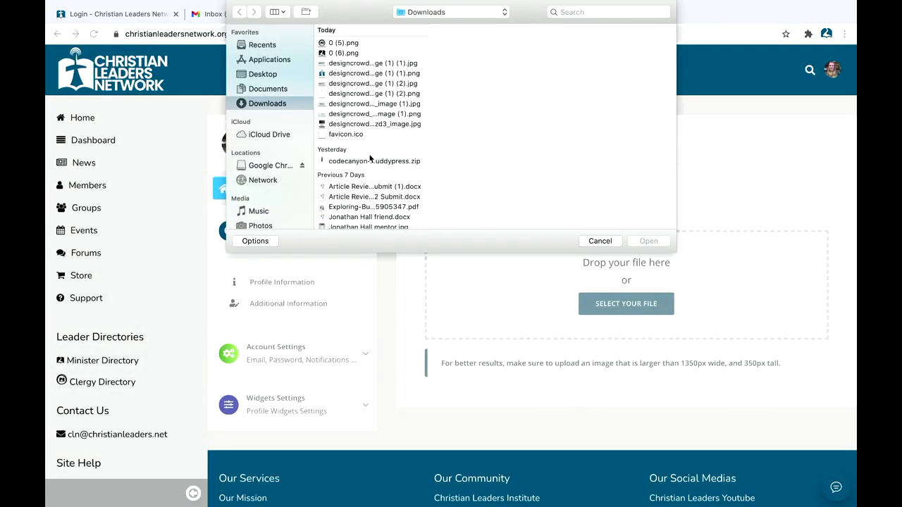
{"action": "scroll", "coordinate": [368, 176], "scroll_direction": "down", "scroll_amount": 10}
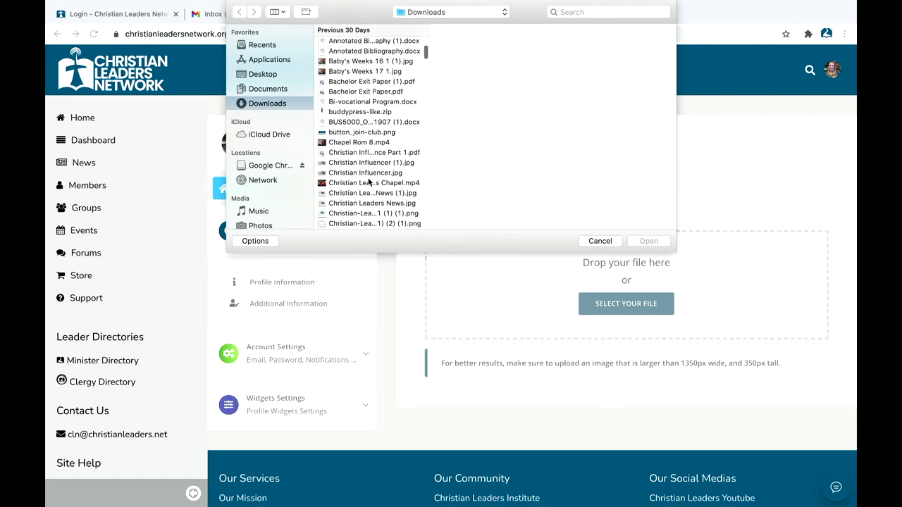
{"action": "scroll", "coordinate": [368, 182], "scroll_direction": "down", "scroll_amount": 5}
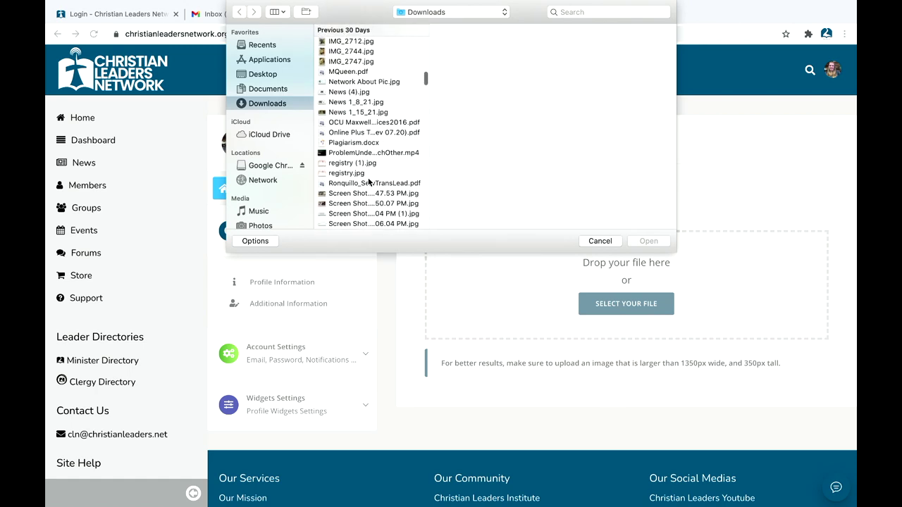
{"action": "left_click", "coordinate": [353, 112]}
{"action": "scroll", "coordinate": [361, 169], "scroll_direction": "down", "scroll_amount": 4}
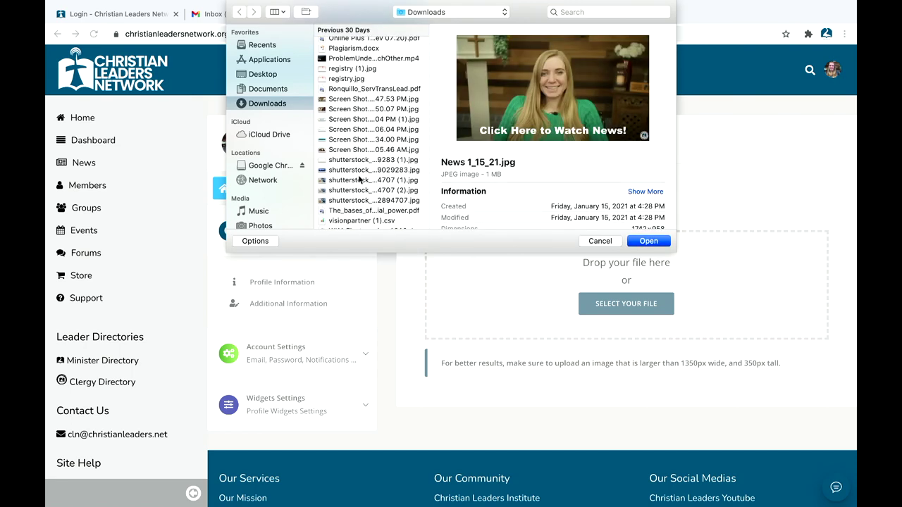
{"action": "scroll", "coordinate": [356, 187], "scroll_direction": "down", "scroll_amount": 10}
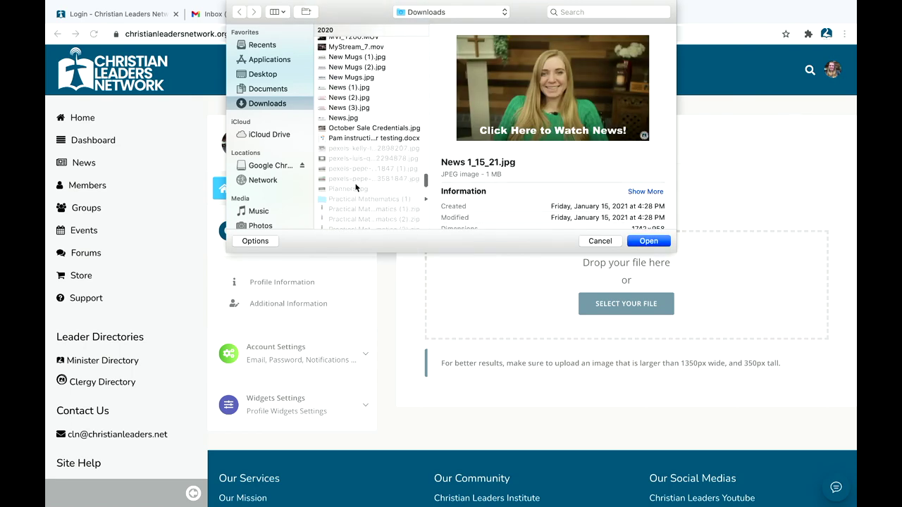
{"action": "scroll", "coordinate": [356, 187], "scroll_direction": "up", "scroll_amount": 3}
Step: Pick IMG_2224.JPG from the Desktop and upload it as the cover photo
{"action": "left_click", "coordinate": [260, 74]}
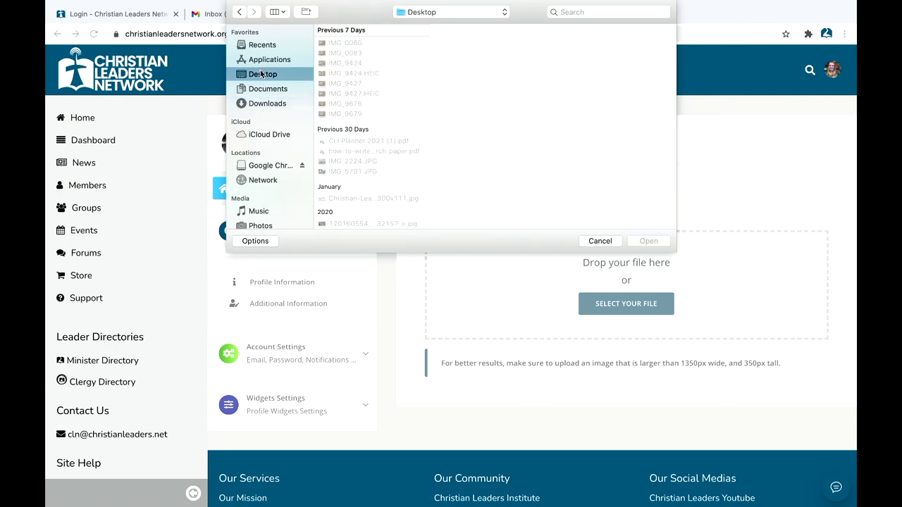
{"action": "scroll", "coordinate": [352, 125], "scroll_direction": "down", "scroll_amount": 5}
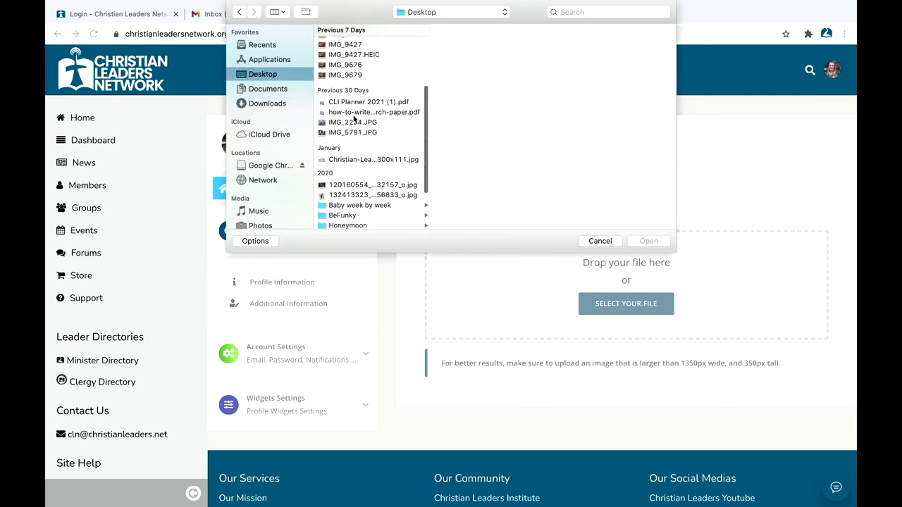
{"action": "left_click", "coordinate": [352, 123]}
{"action": "left_click", "coordinate": [638, 242]}
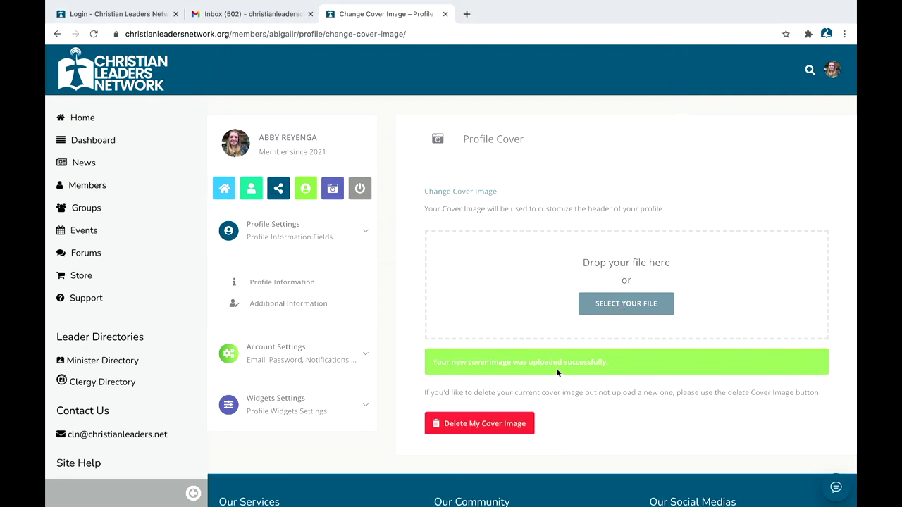
Step: Confirm the upload succeeded and go to your own profile page
{"action": "scroll", "coordinate": [477, 387], "scroll_direction": "down", "scroll_amount": 1}
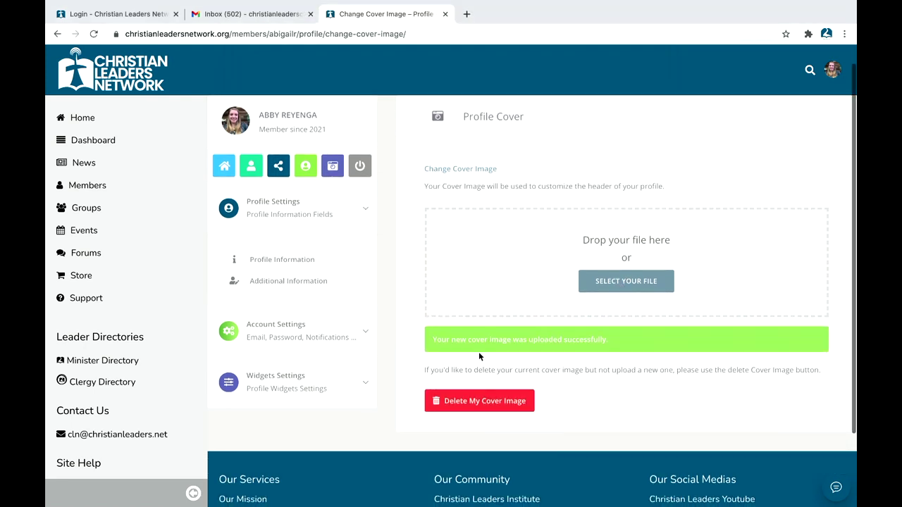
{"action": "scroll", "coordinate": [456, 280], "scroll_direction": "up", "scroll_amount": 1}
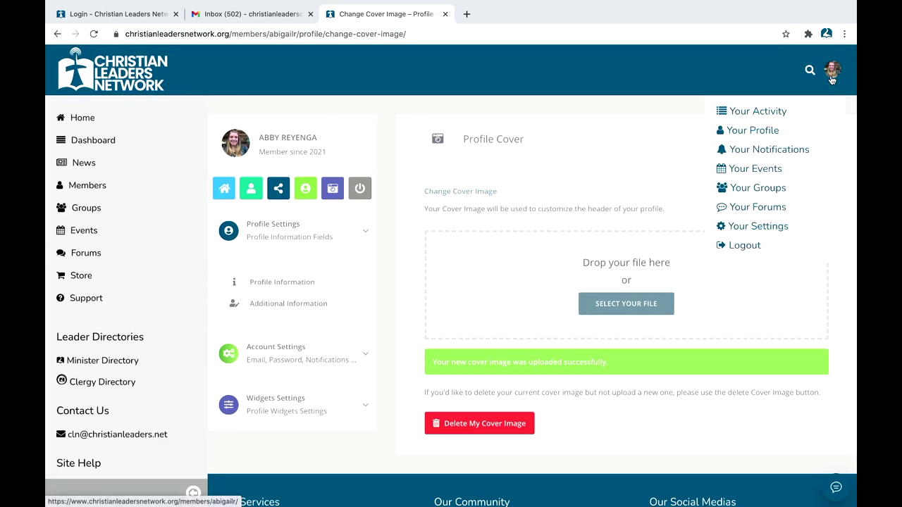
{"action": "left_click", "coordinate": [832, 80]}
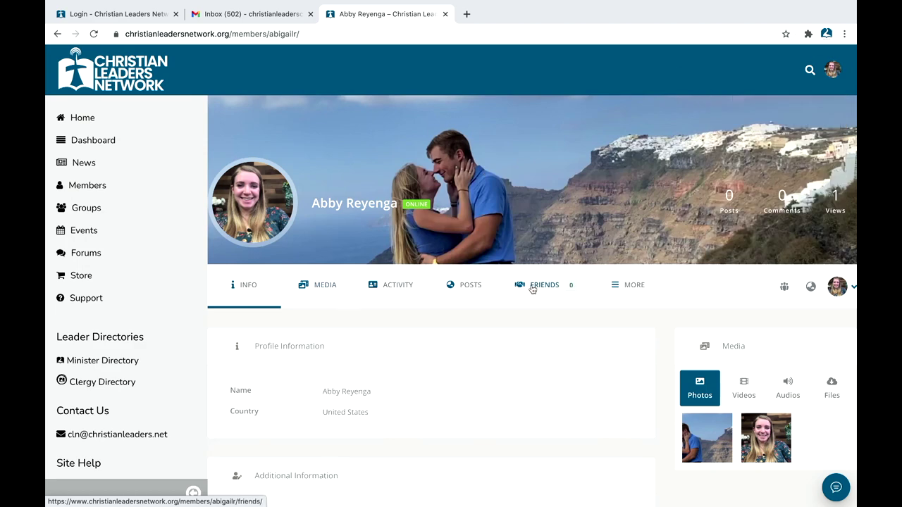
Step: Collapse the left sidebar and review the profile's new cover, picture and bio details
{"action": "left_click", "coordinate": [194, 492]}
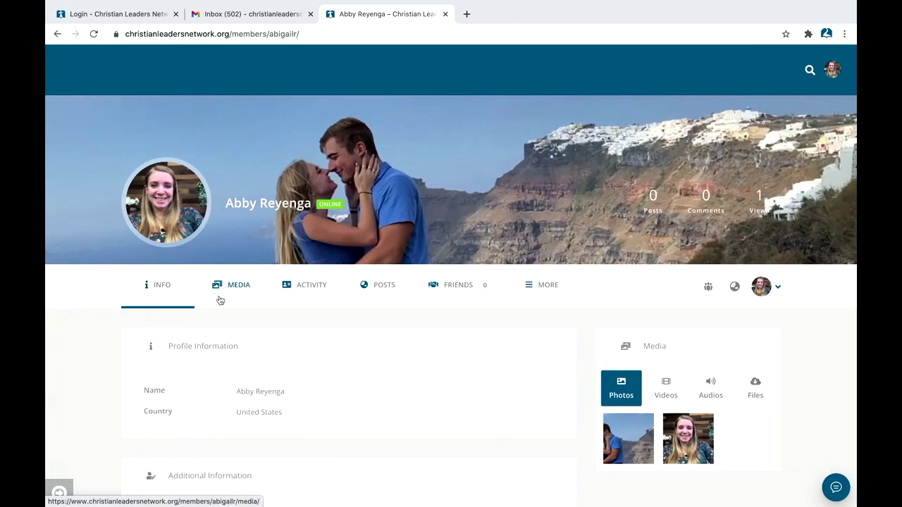
{"action": "scroll", "coordinate": [172, 291], "scroll_direction": "down", "scroll_amount": 4}
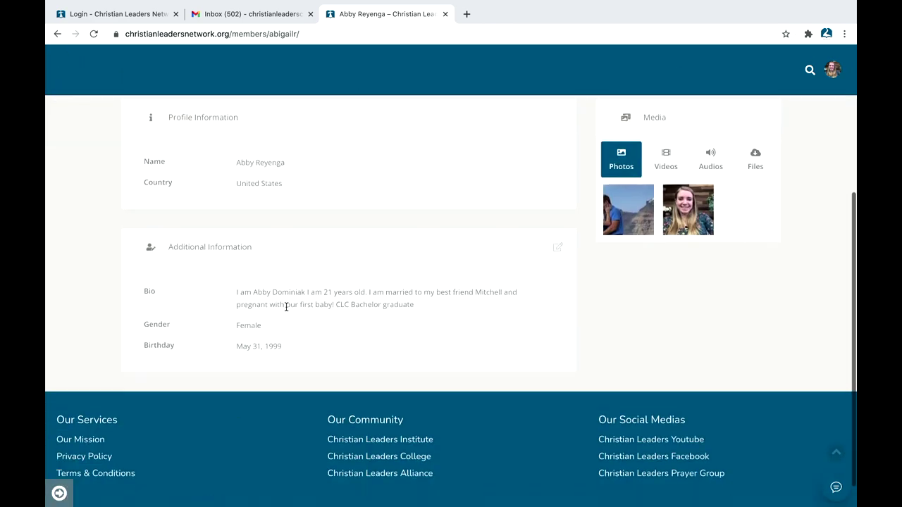
{"action": "scroll", "coordinate": [289, 306], "scroll_direction": "up", "scroll_amount": 2}
{"action": "scroll", "coordinate": [269, 297], "scroll_direction": "up", "scroll_amount": 1}
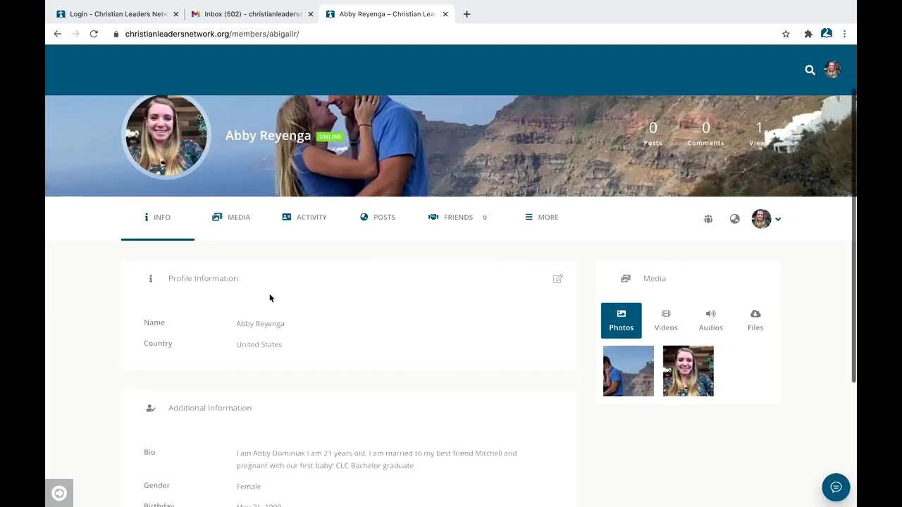
Step: Open the profile's Activity tab and review the cover and profile picture entries
{"action": "left_click", "coordinate": [318, 220]}
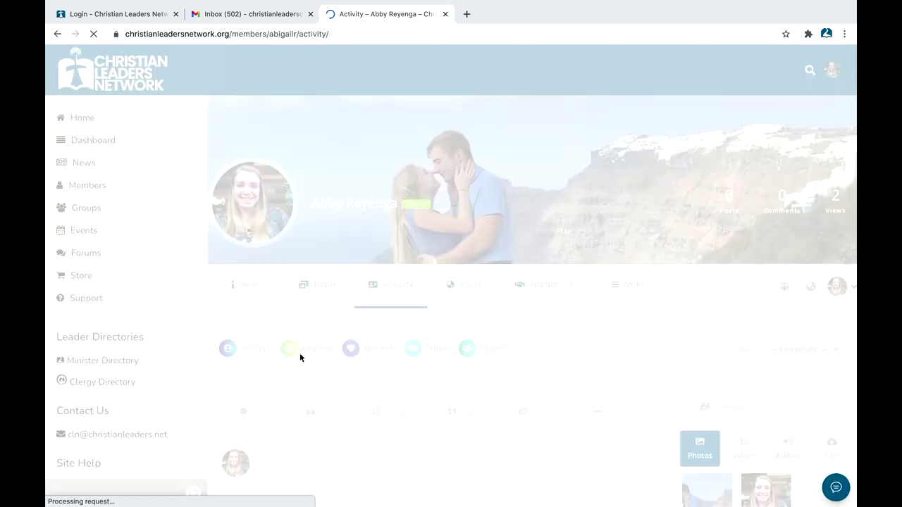
{"action": "scroll", "coordinate": [322, 419], "scroll_direction": "down", "scroll_amount": 3}
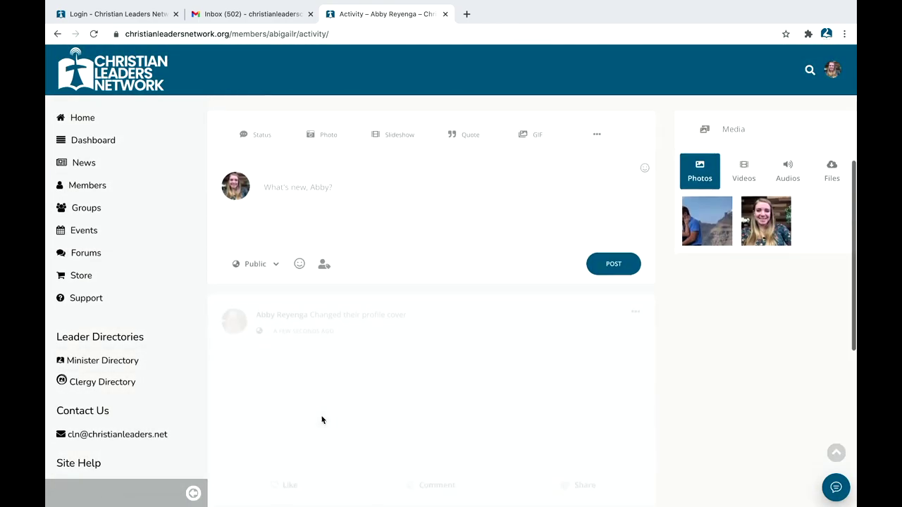
{"action": "scroll", "coordinate": [381, 358], "scroll_direction": "down", "scroll_amount": 5}
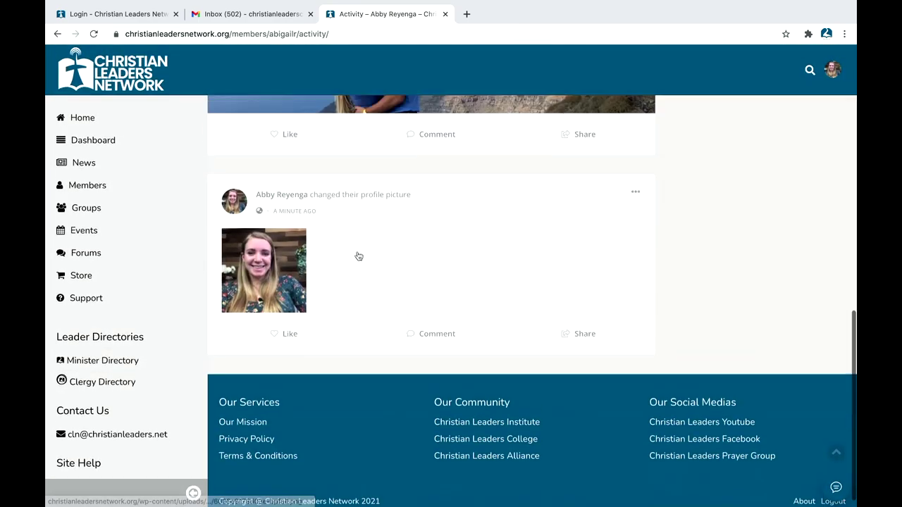
{"action": "scroll", "coordinate": [357, 233], "scroll_direction": "up", "scroll_amount": 2}
{"action": "scroll", "coordinate": [358, 317], "scroll_direction": "down", "scroll_amount": 1}
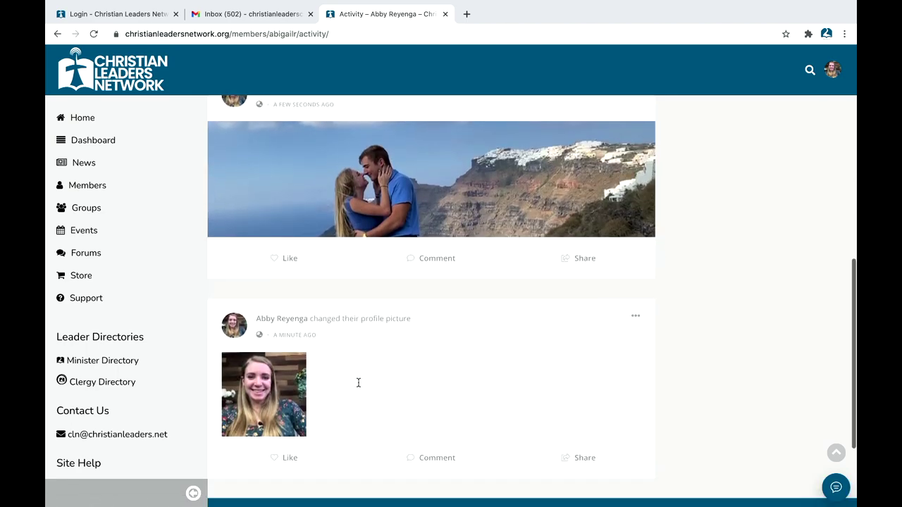
{"action": "scroll", "coordinate": [345, 286], "scroll_direction": "up", "scroll_amount": 8}
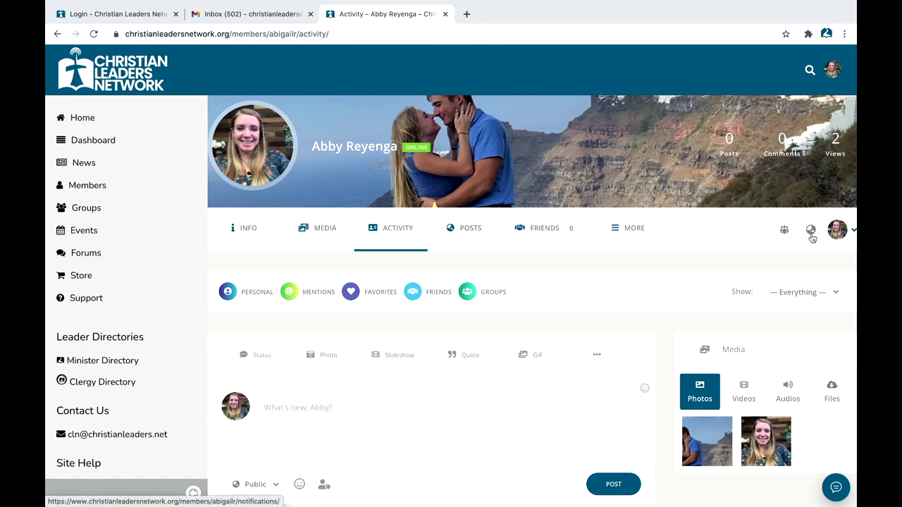
{"action": "mouse_move", "coordinate": [849, 229]}
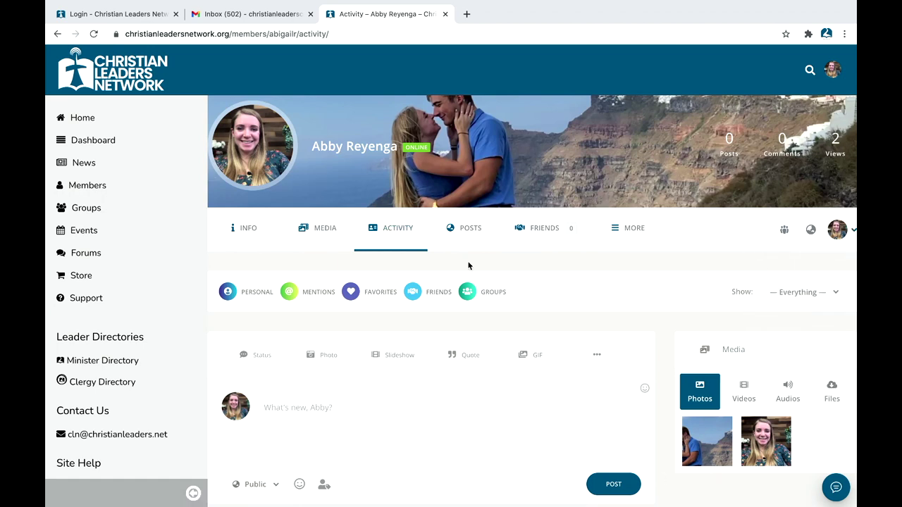
{"action": "scroll", "coordinate": [468, 266], "scroll_direction": "up", "scroll_amount": 2}
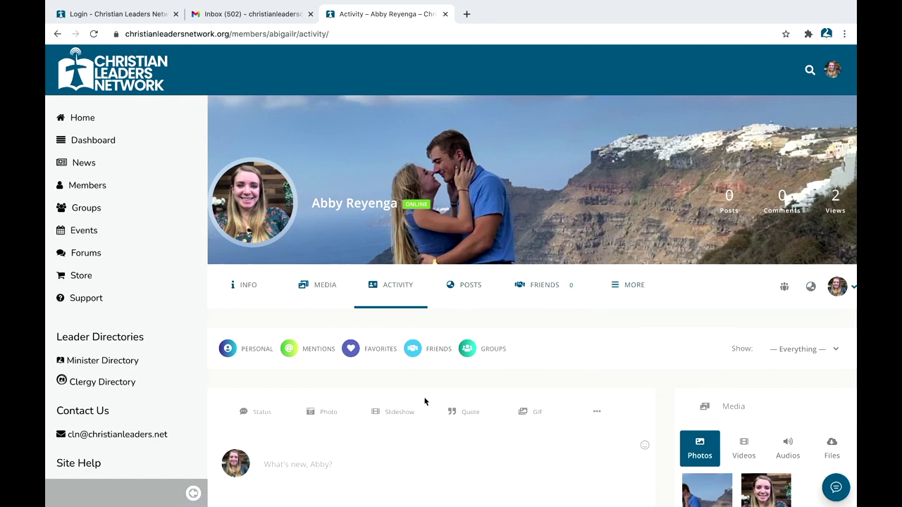
{"action": "scroll", "coordinate": [480, 304], "scroll_direction": "up", "scroll_amount": 1}
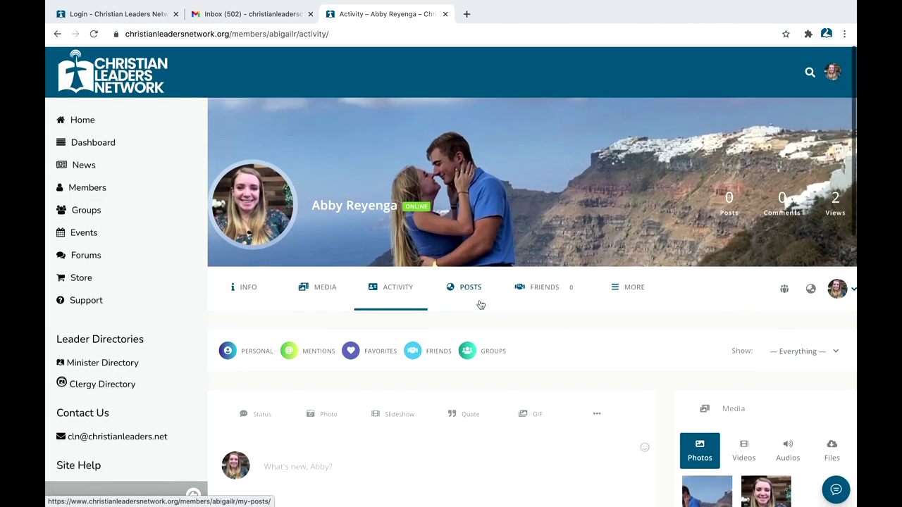
{"action": "scroll", "coordinate": [361, 320], "scroll_direction": "down", "scroll_amount": 1}
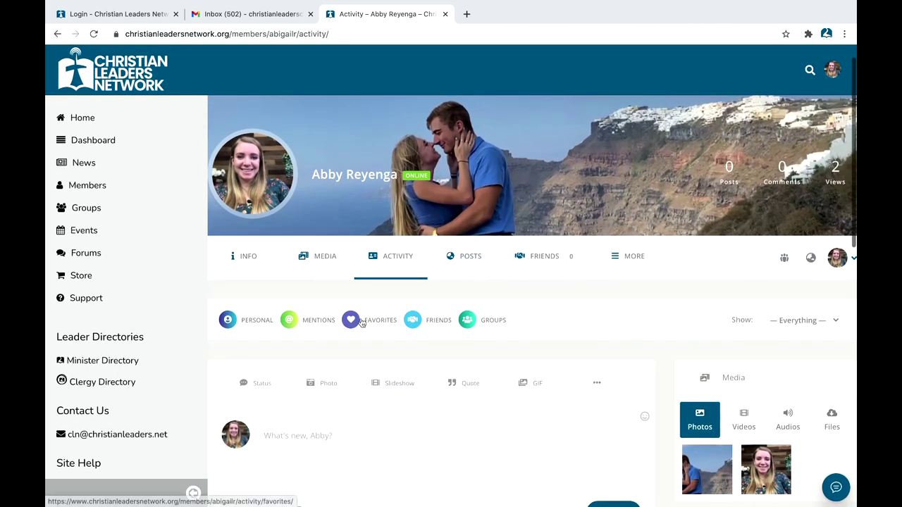
{"action": "scroll", "coordinate": [361, 322], "scroll_direction": "down", "scroll_amount": 2}
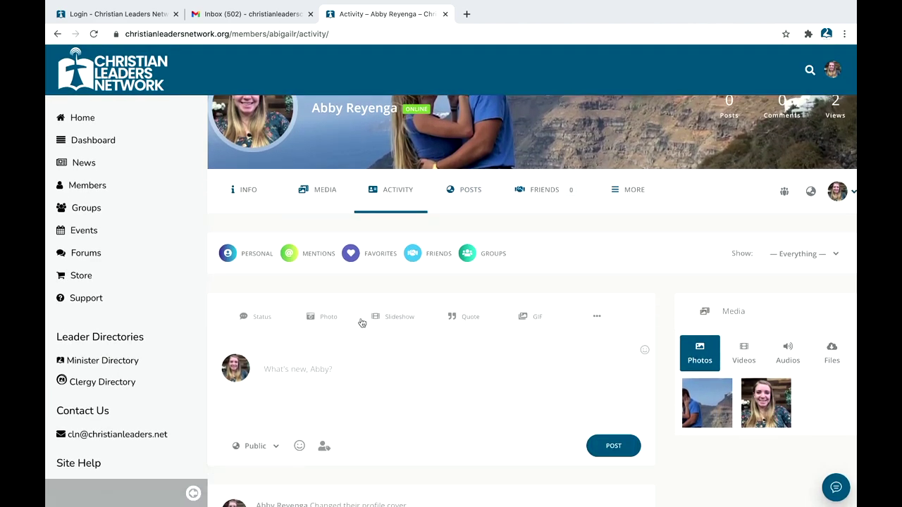
{"action": "scroll", "coordinate": [361, 323], "scroll_direction": "up", "scroll_amount": 3}
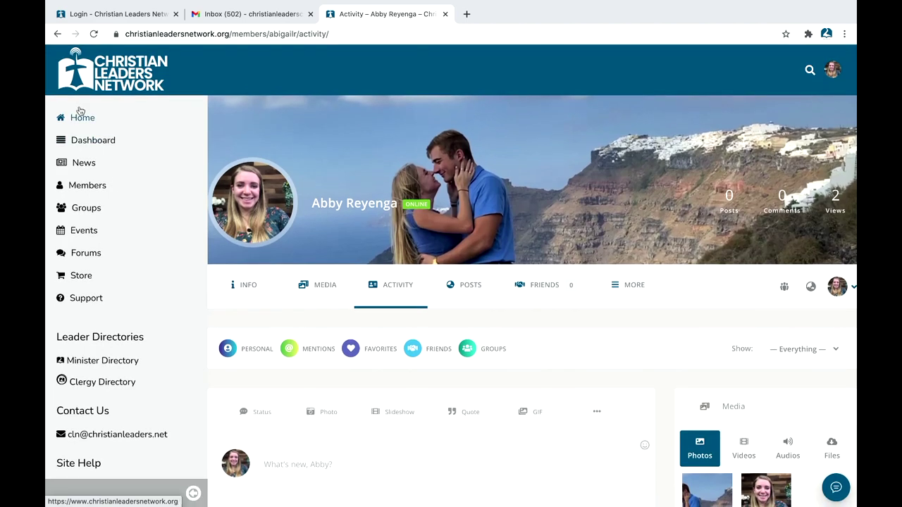
Step: Show the Home feed for All Members and browse the community activity
{"action": "left_click", "coordinate": [80, 121]}
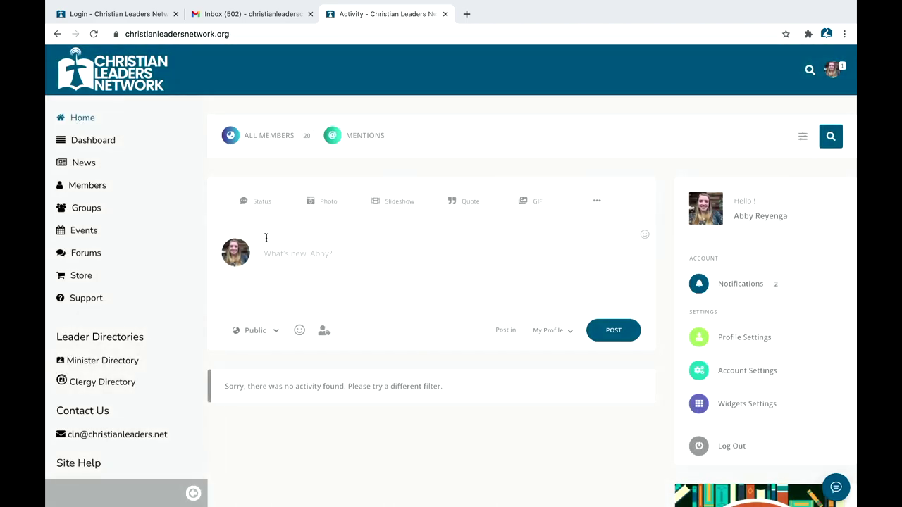
{"action": "scroll", "coordinate": [266, 237], "scroll_direction": "down", "scroll_amount": 1}
{"action": "left_click", "coordinate": [238, 134]}
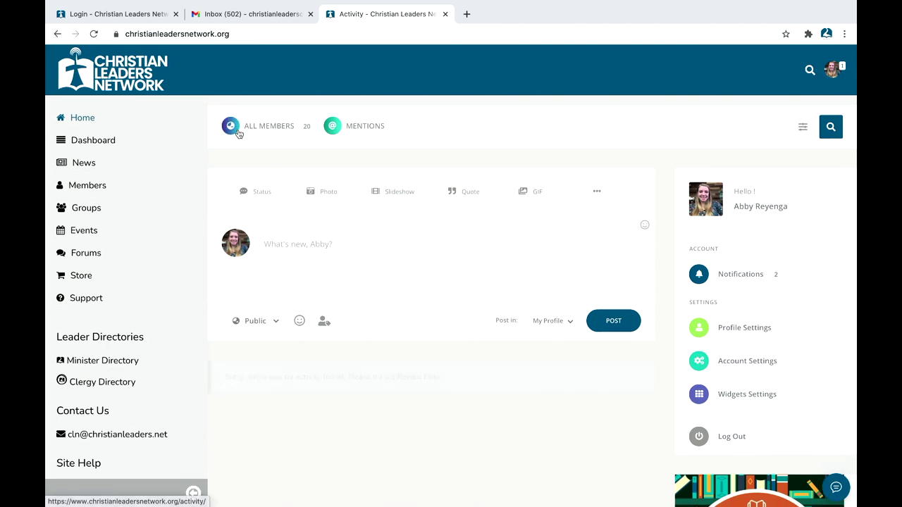
{"action": "scroll", "coordinate": [290, 252], "scroll_direction": "down", "scroll_amount": 6}
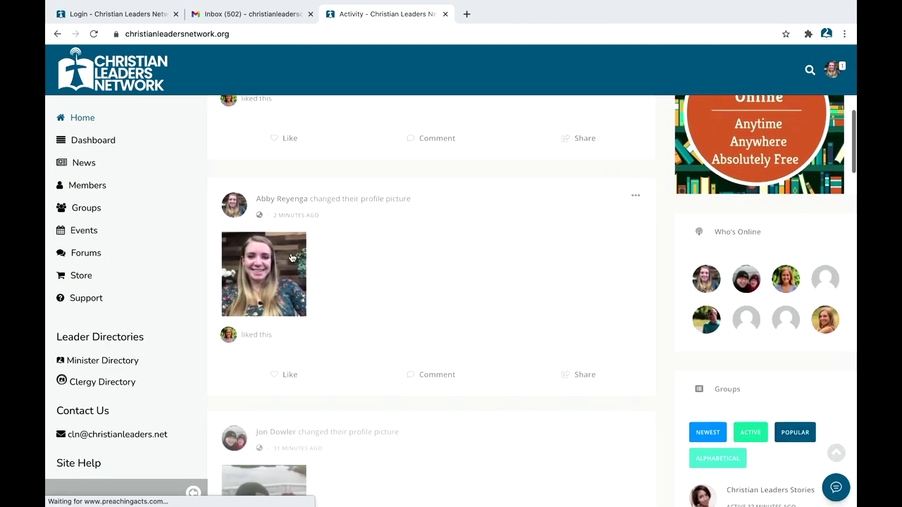
{"action": "scroll", "coordinate": [291, 257], "scroll_direction": "up", "scroll_amount": 8}
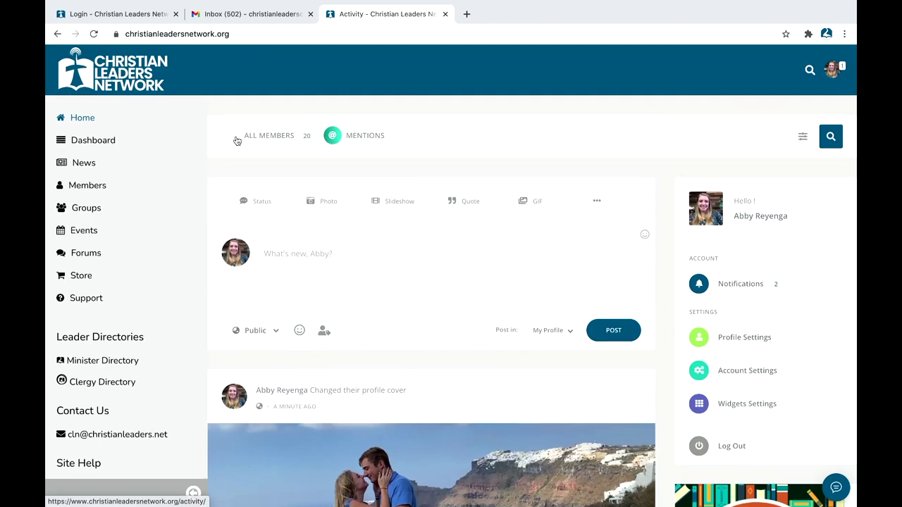
{"action": "scroll", "coordinate": [266, 219], "scroll_direction": "down", "scroll_amount": 7}
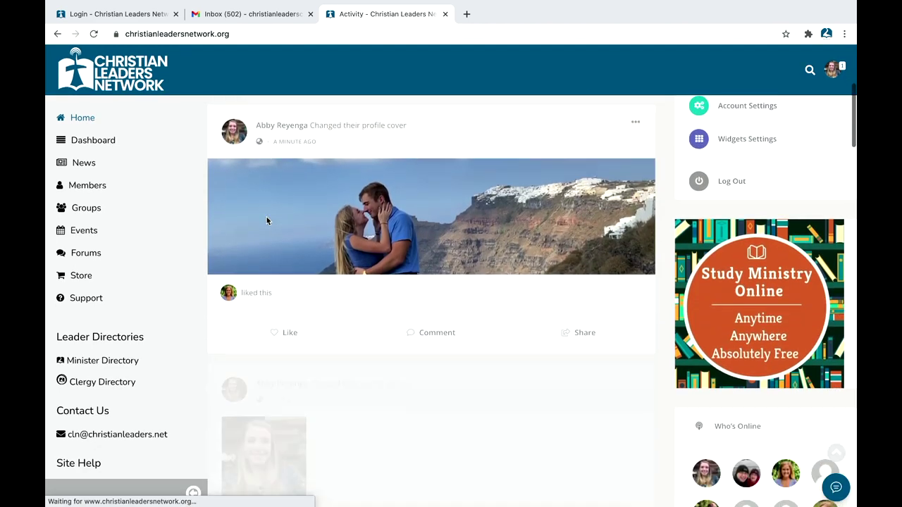
{"action": "scroll", "coordinate": [266, 217], "scroll_direction": "down", "scroll_amount": 6}
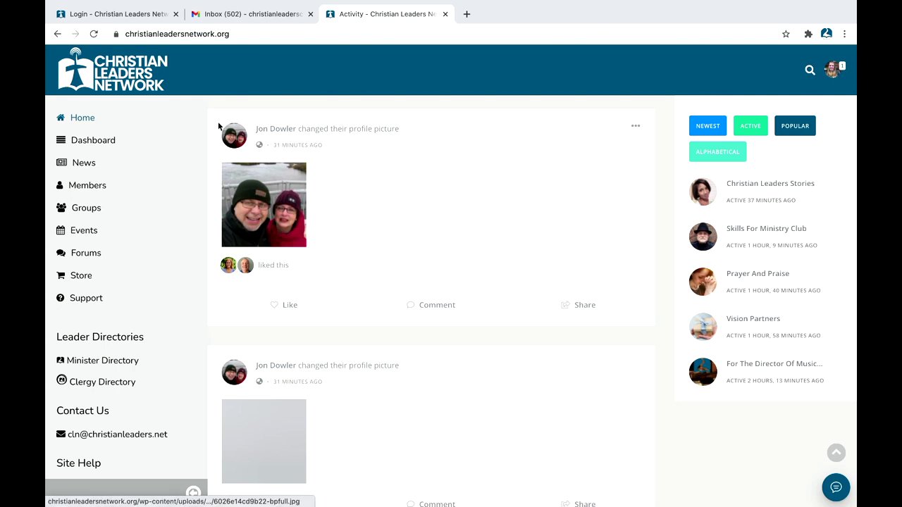
{"action": "scroll", "coordinate": [277, 222], "scroll_direction": "down", "scroll_amount": 5}
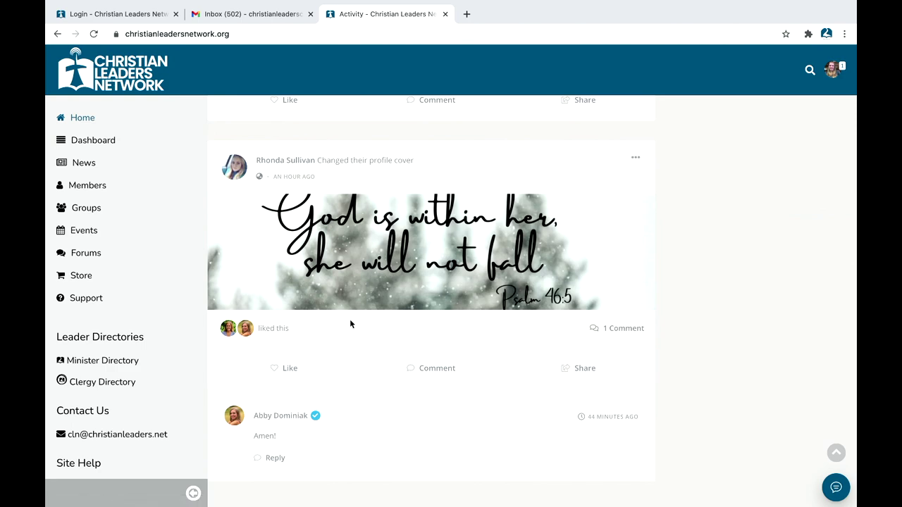
{"action": "scroll", "coordinate": [353, 320], "scroll_direction": "down", "scroll_amount": 4}
{"action": "scroll", "coordinate": [350, 323], "scroll_direction": "down", "scroll_amount": 12}
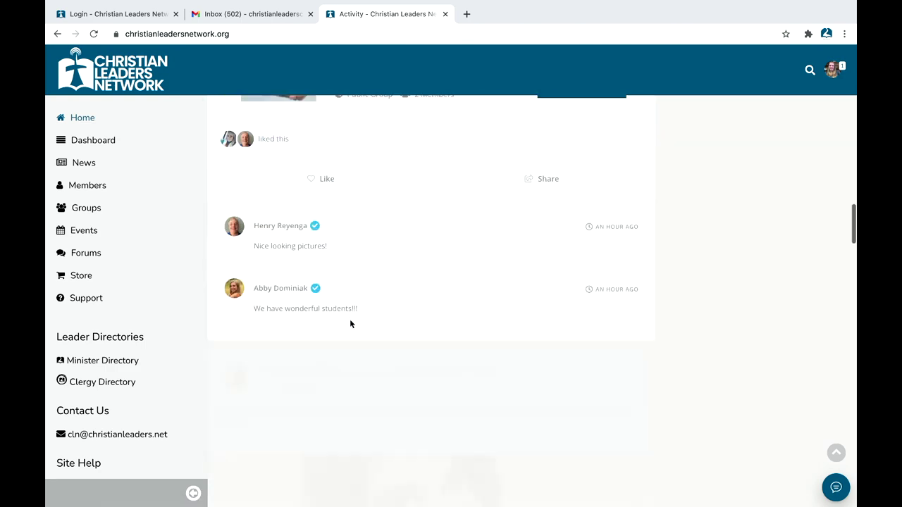
{"action": "scroll", "coordinate": [351, 323], "scroll_direction": "up", "scroll_amount": 11}
{"action": "scroll", "coordinate": [350, 322], "scroll_direction": "up", "scroll_amount": 10}
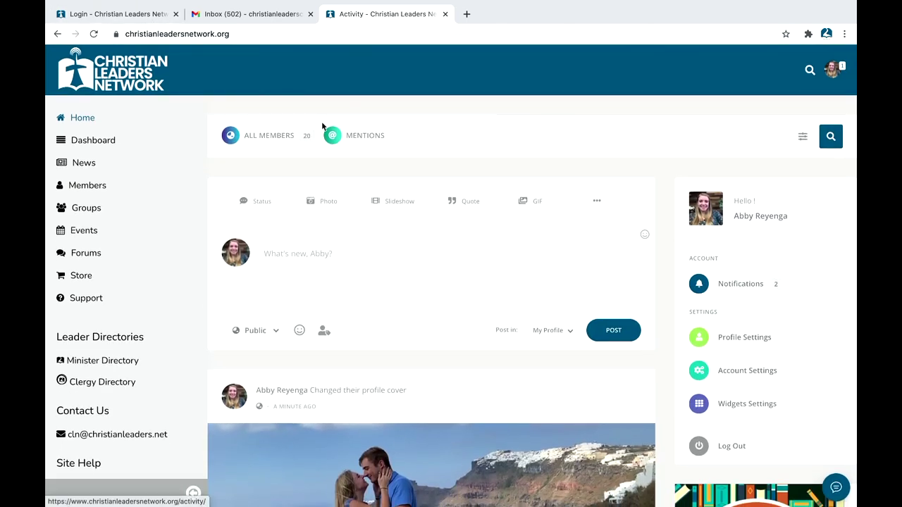
Step: Open the News archive with its three posts, headed by Christian Leaders Social Media
{"action": "left_click", "coordinate": [89, 145]}
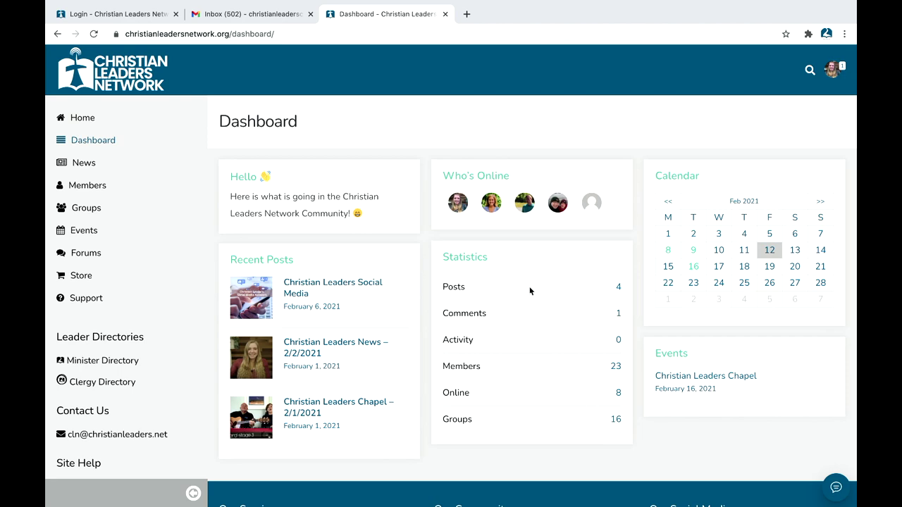
{"action": "left_click", "coordinate": [83, 162]}
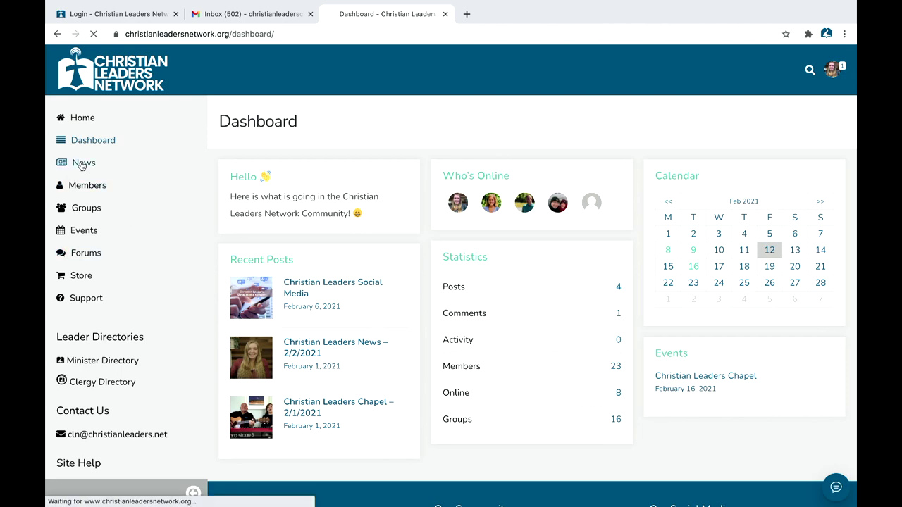
{"action": "scroll", "coordinate": [452, 148], "scroll_direction": "down", "scroll_amount": 1}
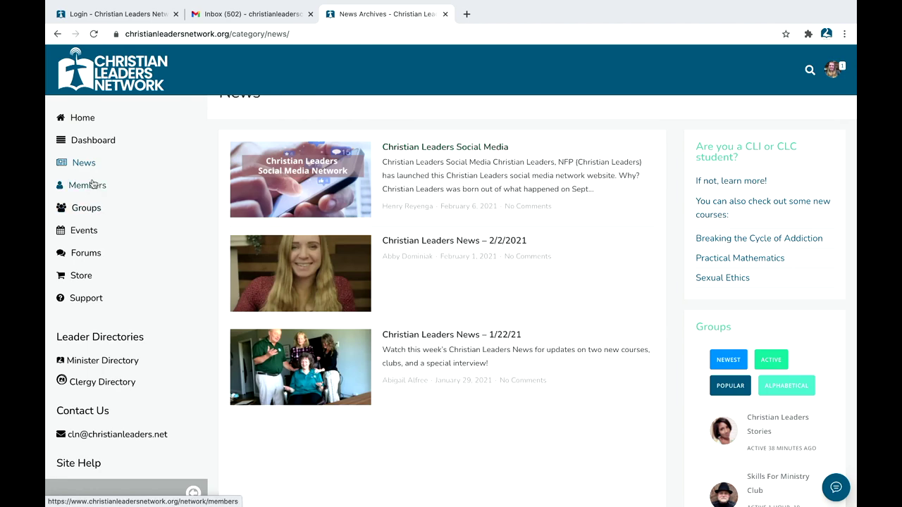
Step: In the Members directory, send friend requests to the mountain-lake and beach cover members
{"action": "left_click", "coordinate": [92, 184]}
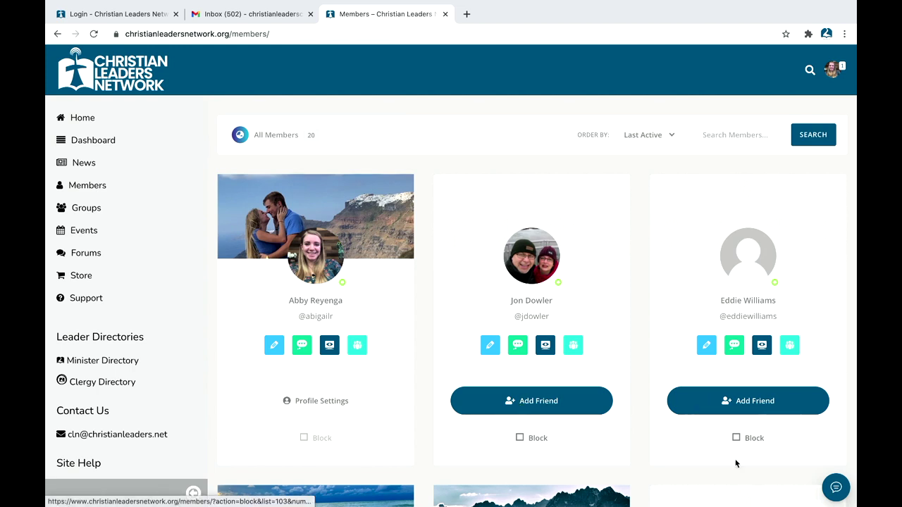
{"action": "scroll", "coordinate": [736, 463], "scroll_direction": "down", "scroll_amount": 2}
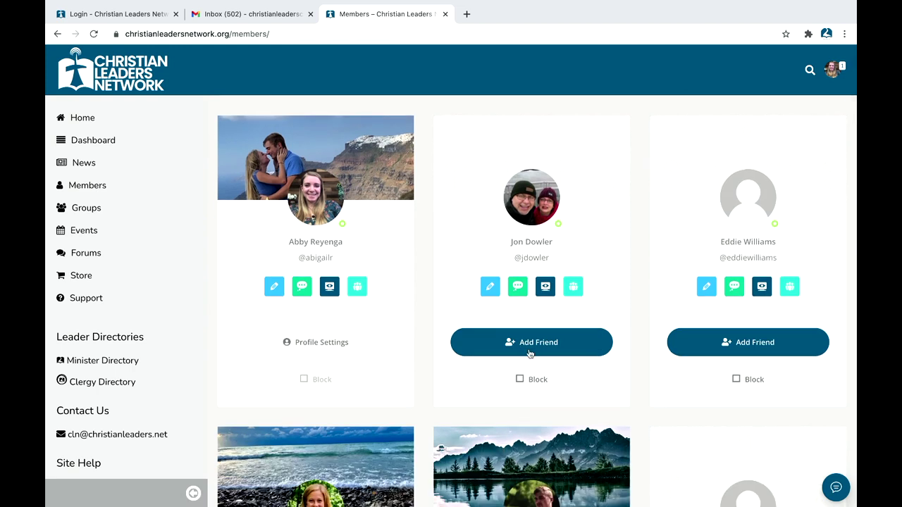
{"action": "scroll", "coordinate": [624, 352], "scroll_direction": "down", "scroll_amount": 2}
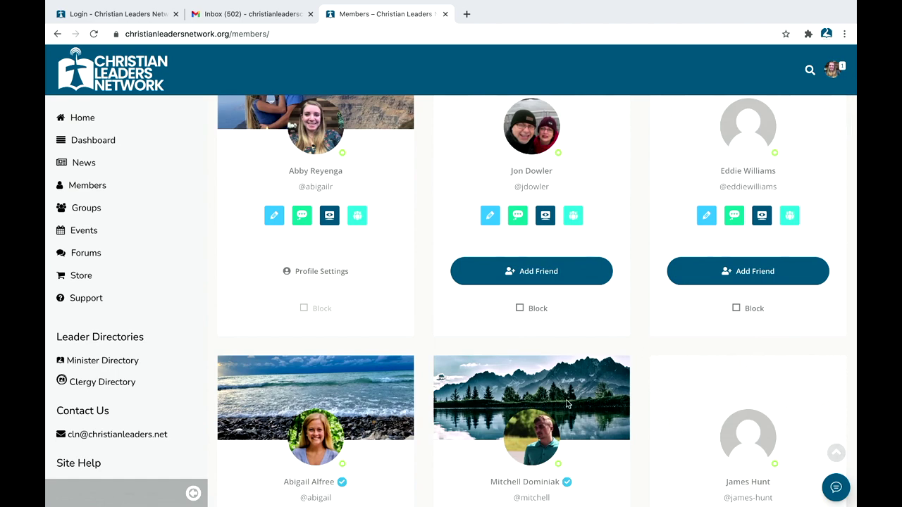
{"action": "scroll", "coordinate": [567, 404], "scroll_direction": "down", "scroll_amount": 5}
{"action": "left_click", "coordinate": [538, 410]}
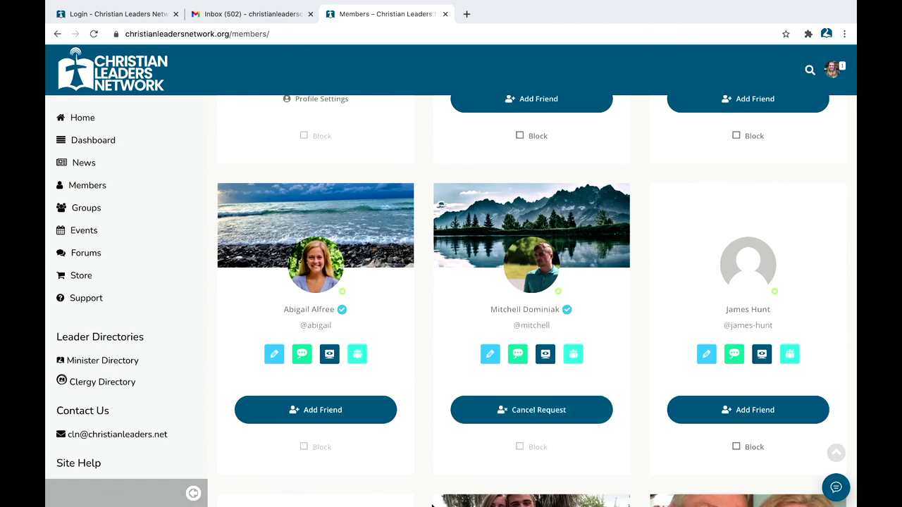
{"action": "left_click", "coordinate": [343, 410]}
{"action": "scroll", "coordinate": [592, 383], "scroll_direction": "down", "scroll_amount": 2}
{"action": "scroll", "coordinate": [632, 336], "scroll_direction": "up", "scroll_amount": 5}
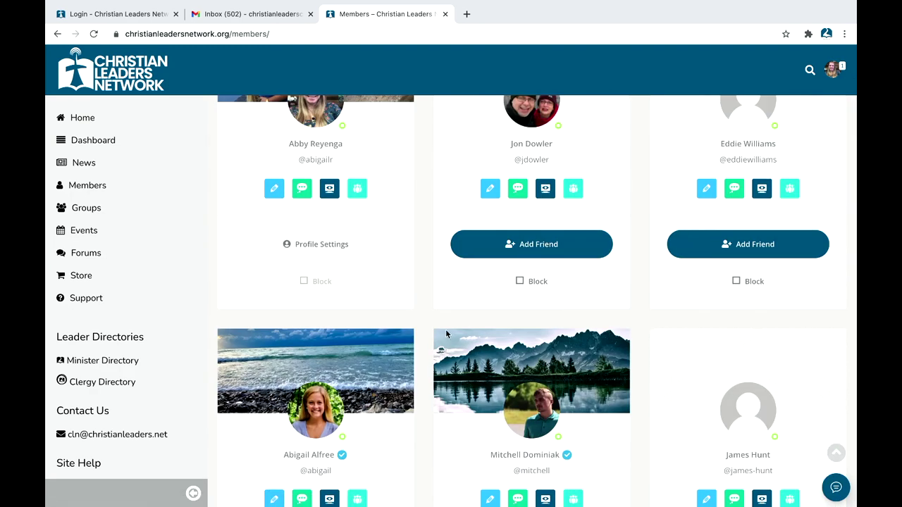
{"action": "scroll", "coordinate": [445, 334], "scroll_direction": "down", "scroll_amount": 5}
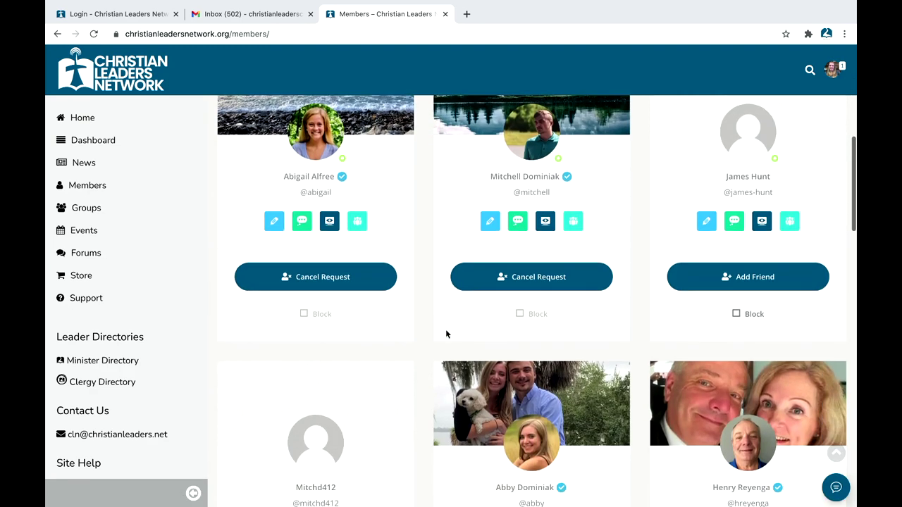
{"action": "scroll", "coordinate": [605, 284], "scroll_direction": "down", "scroll_amount": 2}
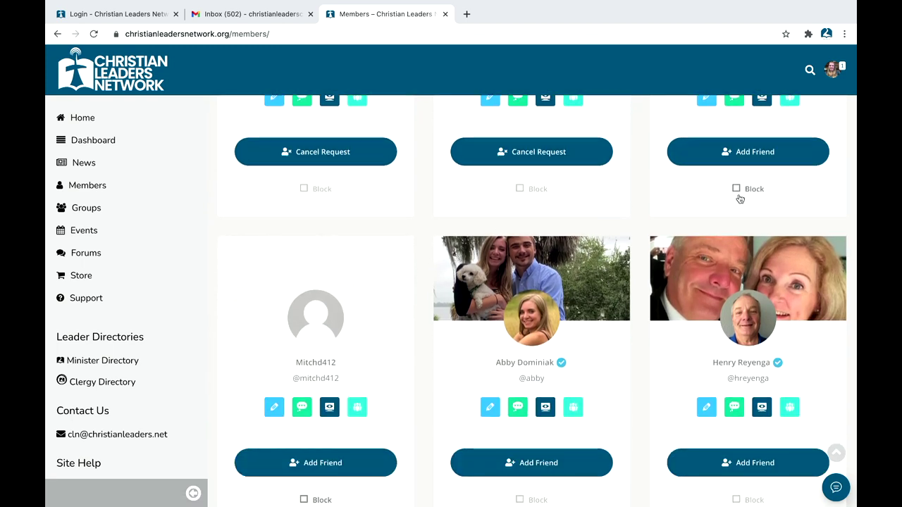
{"action": "scroll", "coordinate": [440, 379], "scroll_direction": "down", "scroll_amount": 1}
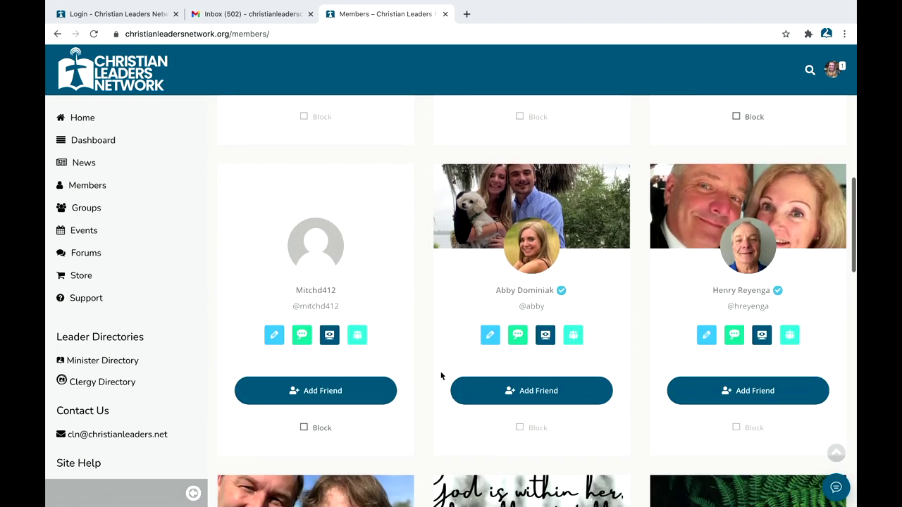
{"action": "left_click", "coordinate": [526, 293]}
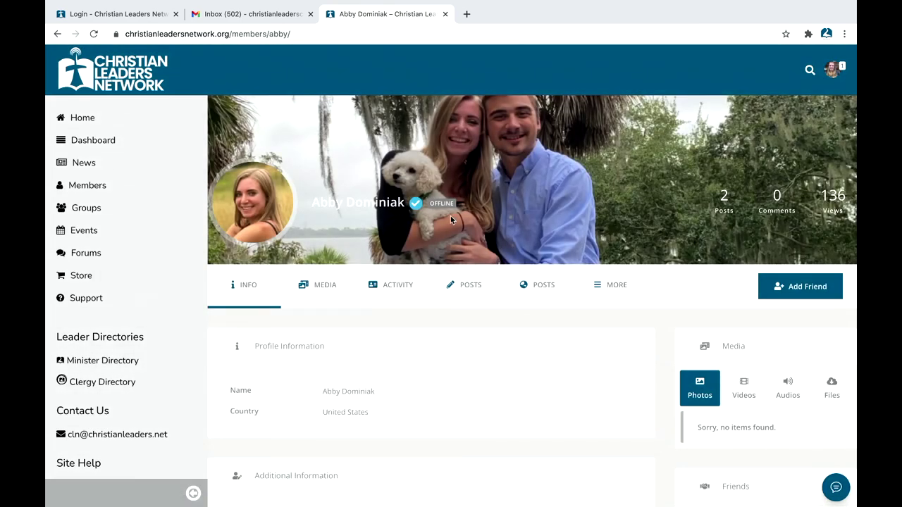
{"action": "scroll", "coordinate": [450, 285], "scroll_direction": "down", "scroll_amount": 3}
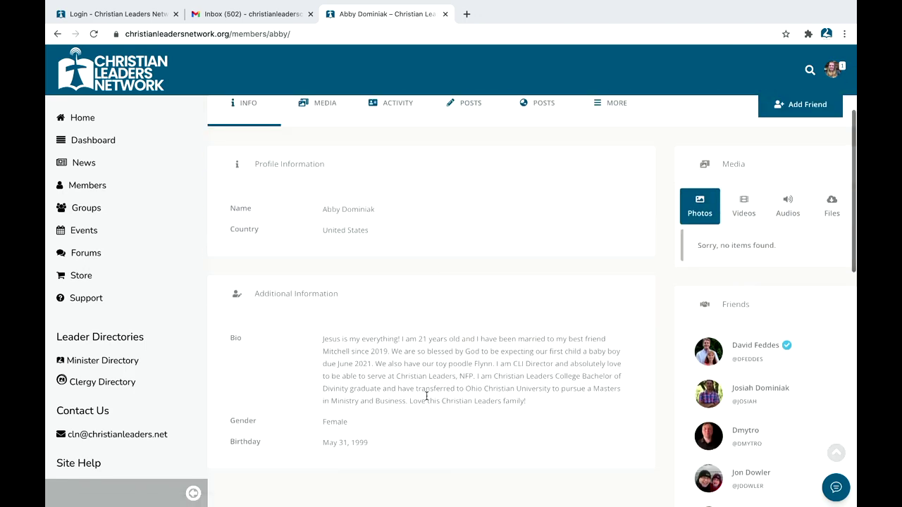
{"action": "scroll", "coordinate": [369, 440], "scroll_direction": "up", "scroll_amount": 1}
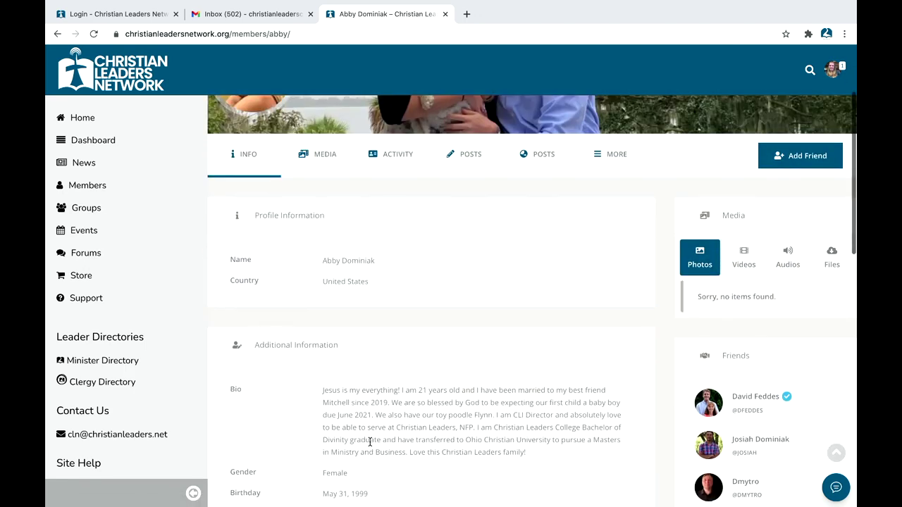
{"action": "scroll", "coordinate": [486, 396], "scroll_direction": "down", "scroll_amount": 2}
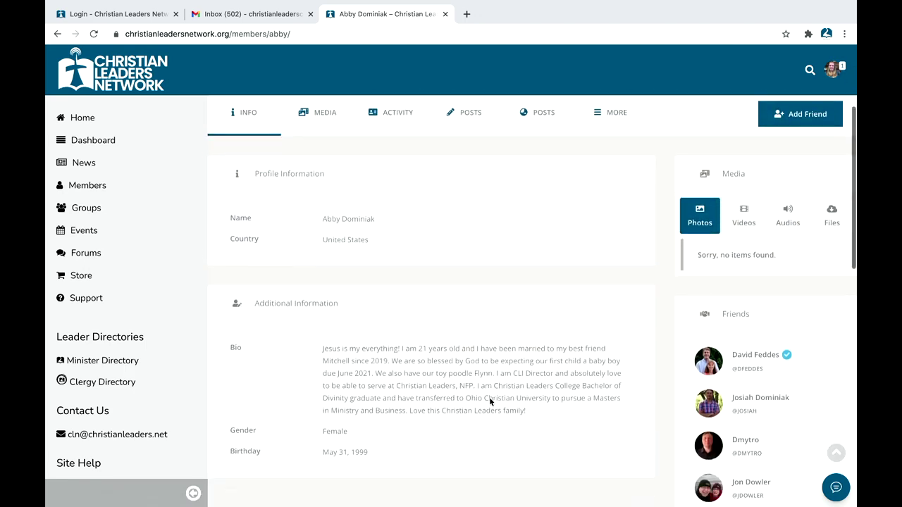
{"action": "scroll", "coordinate": [489, 401], "scroll_direction": "up", "scroll_amount": 4}
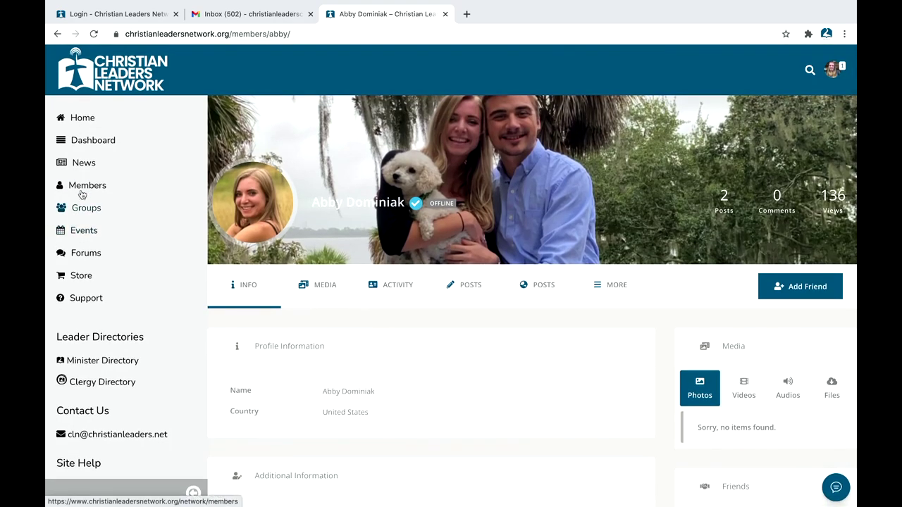
{"action": "left_click", "coordinate": [79, 187]}
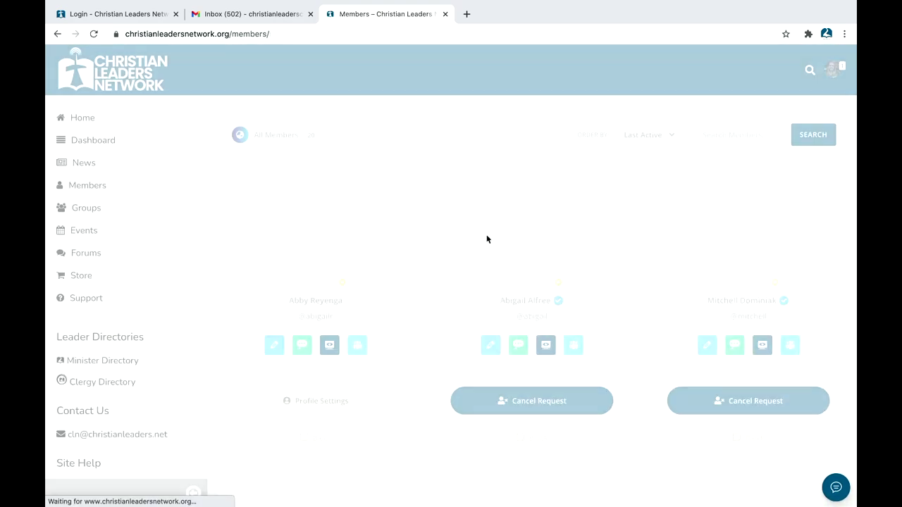
{"action": "scroll", "coordinate": [487, 238], "scroll_direction": "down", "scroll_amount": 10}
{"action": "scroll", "coordinate": [588, 195], "scroll_direction": "down", "scroll_amount": 4}
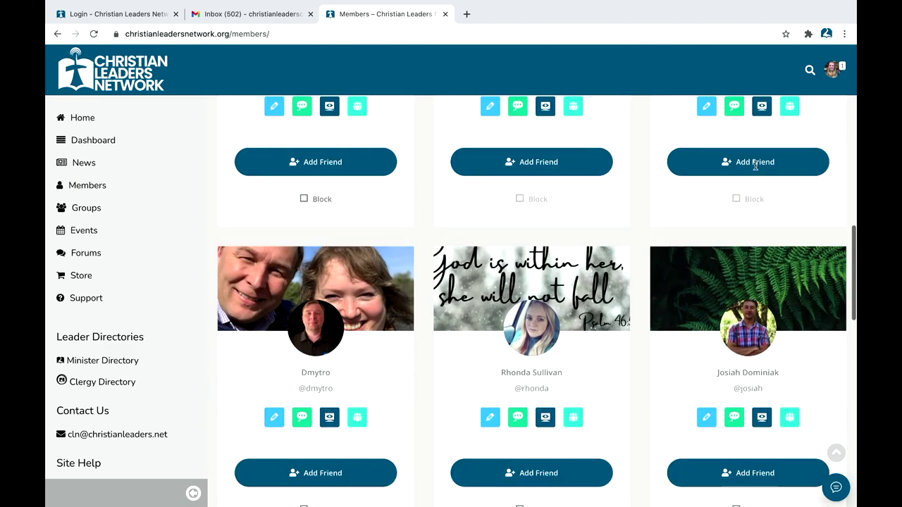
{"action": "scroll", "coordinate": [627, 307], "scroll_direction": "down", "scroll_amount": 2}
{"action": "scroll", "coordinate": [627, 306], "scroll_direction": "down", "scroll_amount": 6}
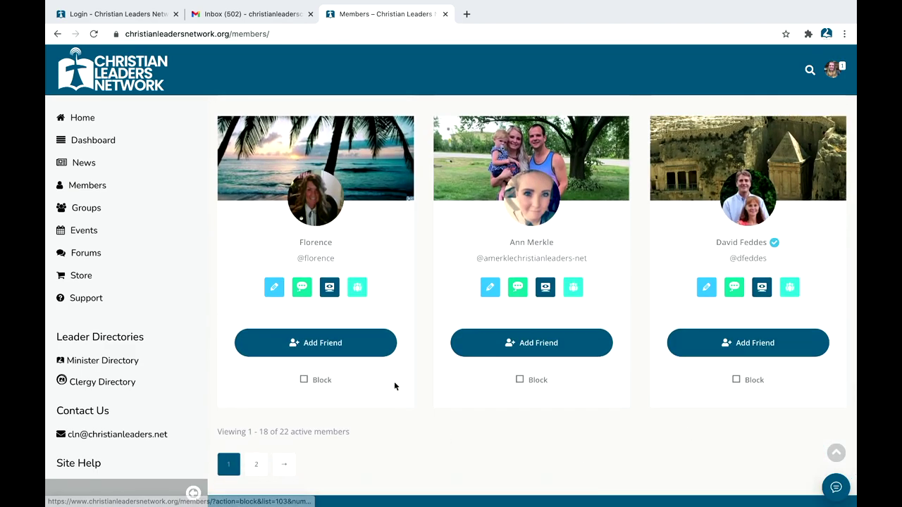
{"action": "scroll", "coordinate": [268, 298], "scroll_direction": "up", "scroll_amount": 11}
{"action": "scroll", "coordinate": [267, 304], "scroll_direction": "up", "scroll_amount": 2}
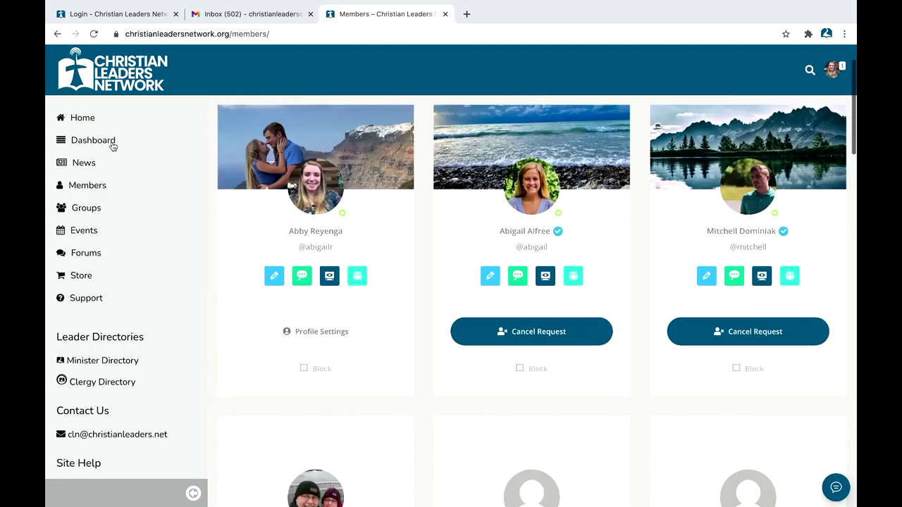
Step: Browse the 16 group cards and open the Christian Leaders College Students group
{"action": "left_click", "coordinate": [85, 212]}
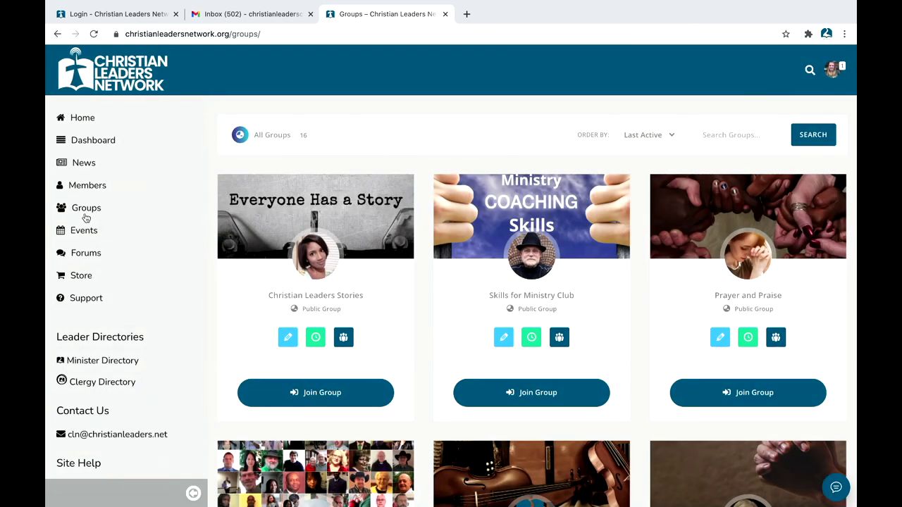
{"action": "scroll", "coordinate": [413, 396], "scroll_direction": "down", "scroll_amount": 2}
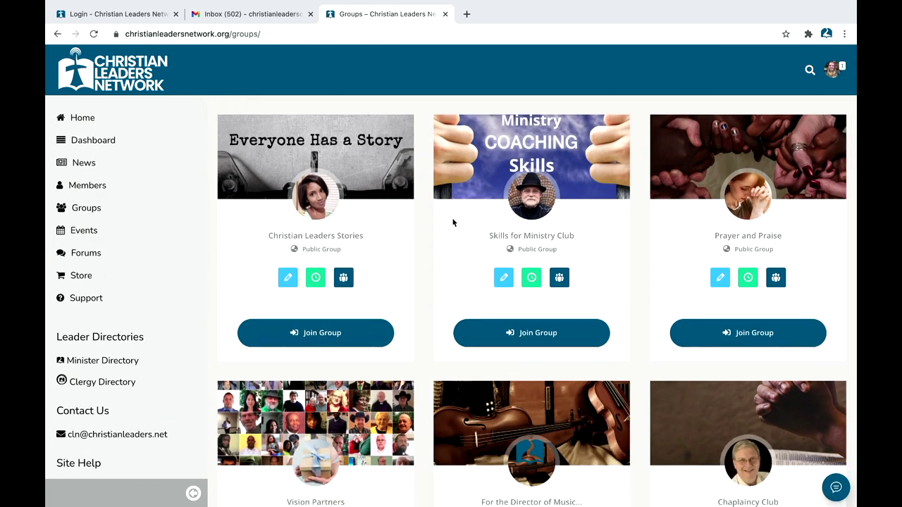
{"action": "scroll", "coordinate": [512, 231], "scroll_direction": "down", "scroll_amount": 1}
{"action": "scroll", "coordinate": [638, 236], "scroll_direction": "down", "scroll_amount": 4}
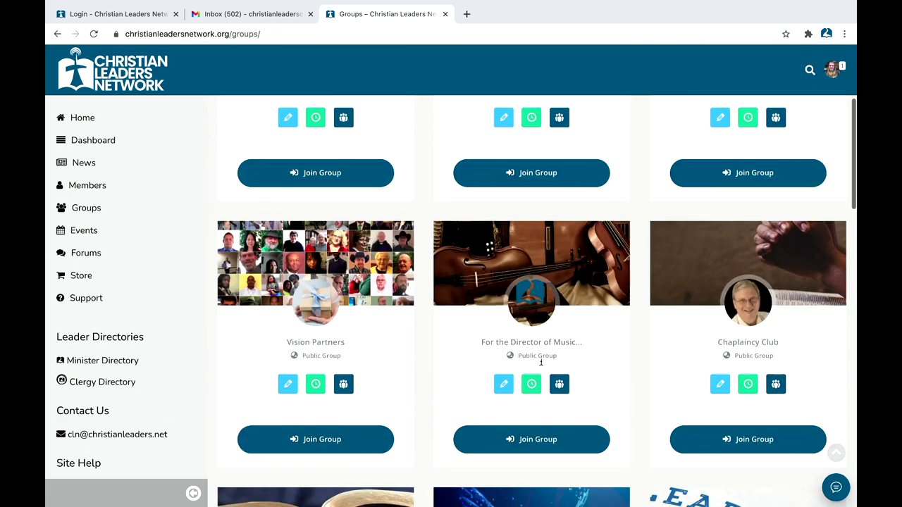
{"action": "scroll", "coordinate": [528, 352], "scroll_direction": "down", "scroll_amount": 2}
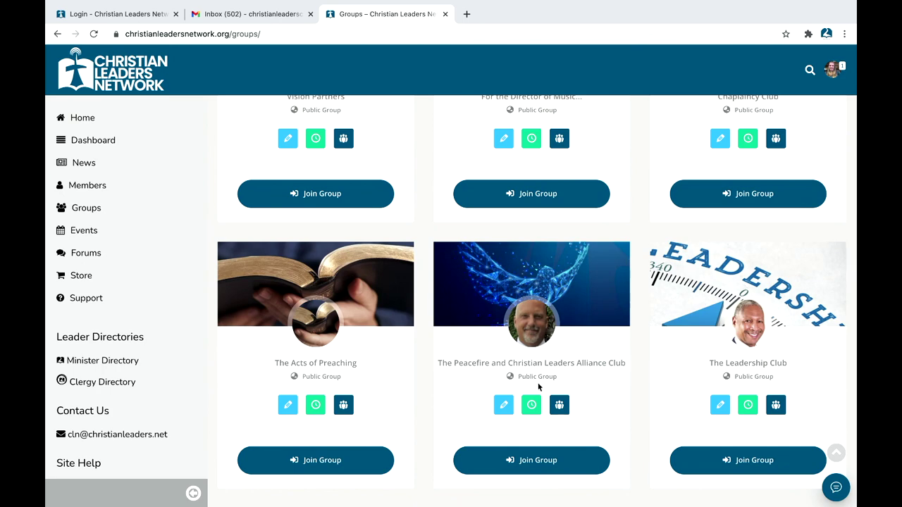
{"action": "scroll", "coordinate": [539, 386], "scroll_direction": "down", "scroll_amount": 1}
{"action": "scroll", "coordinate": [539, 386], "scroll_direction": "down", "scroll_amount": 2}
{"action": "scroll", "coordinate": [539, 386], "scroll_direction": "down", "scroll_amount": 2}
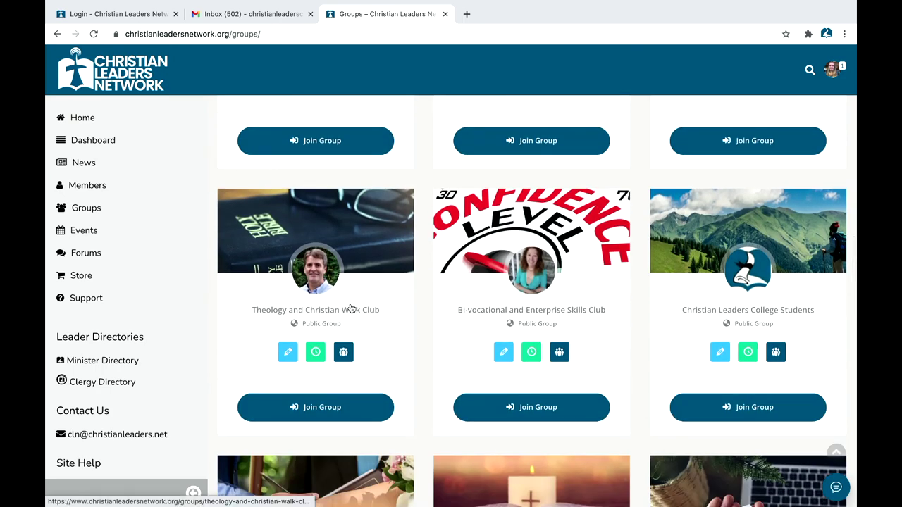
{"action": "scroll", "coordinate": [556, 242], "scroll_direction": "down", "scroll_amount": 3}
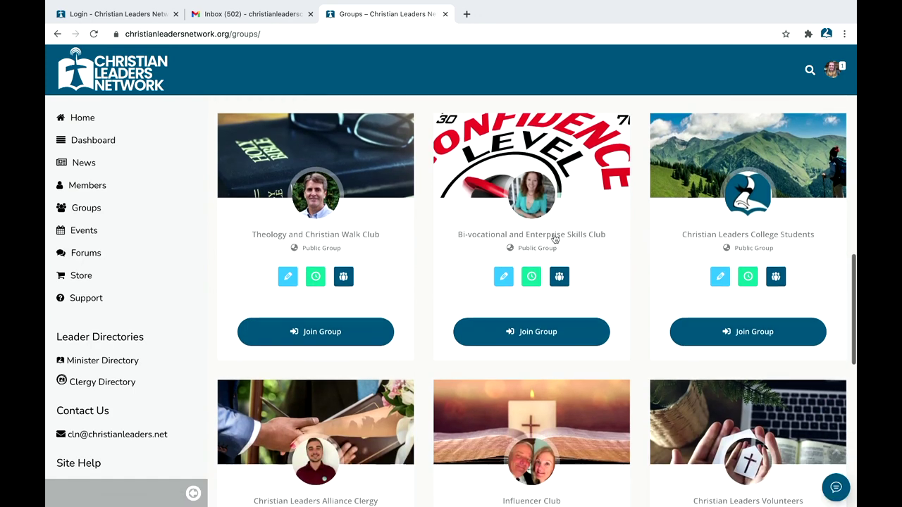
{"action": "scroll", "coordinate": [567, 268], "scroll_direction": "down", "scroll_amount": 3}
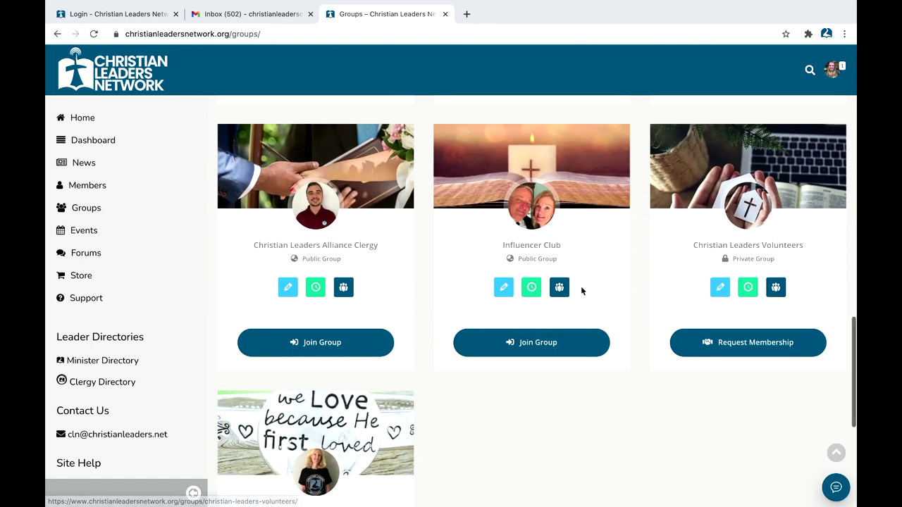
{"action": "scroll", "coordinate": [310, 269], "scroll_direction": "up", "scroll_amount": 5}
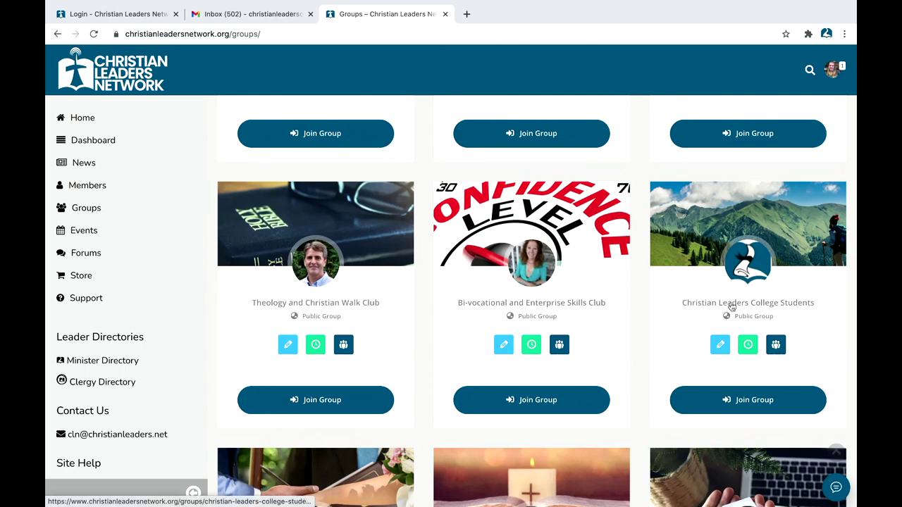
{"action": "left_click", "coordinate": [732, 307]}
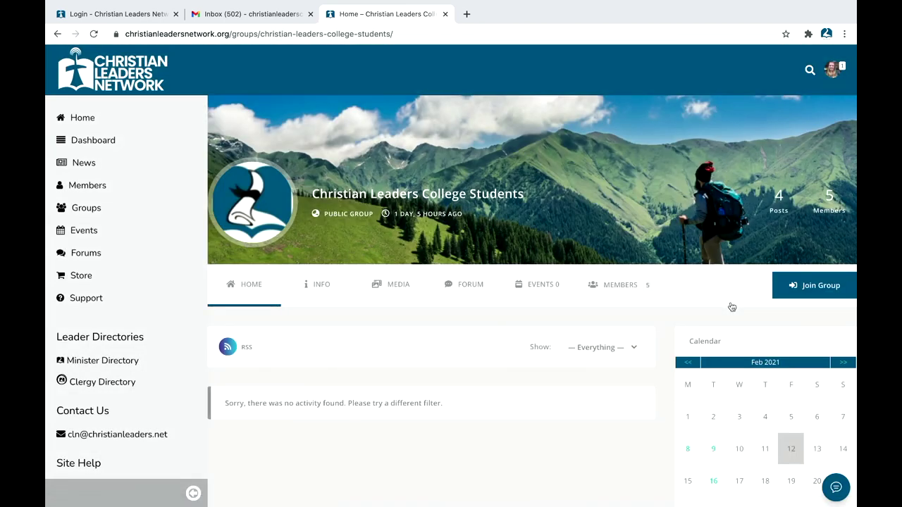
Step: Join Christian Leaders College Students and confirm the 'You joined the group!' notice
{"action": "left_click", "coordinate": [799, 293]}
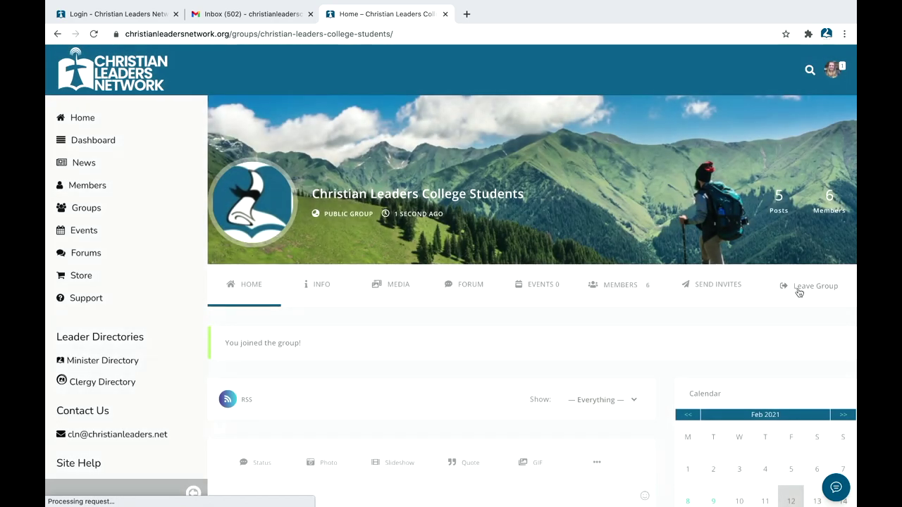
{"action": "scroll", "coordinate": [528, 422], "scroll_direction": "down", "scroll_amount": 5}
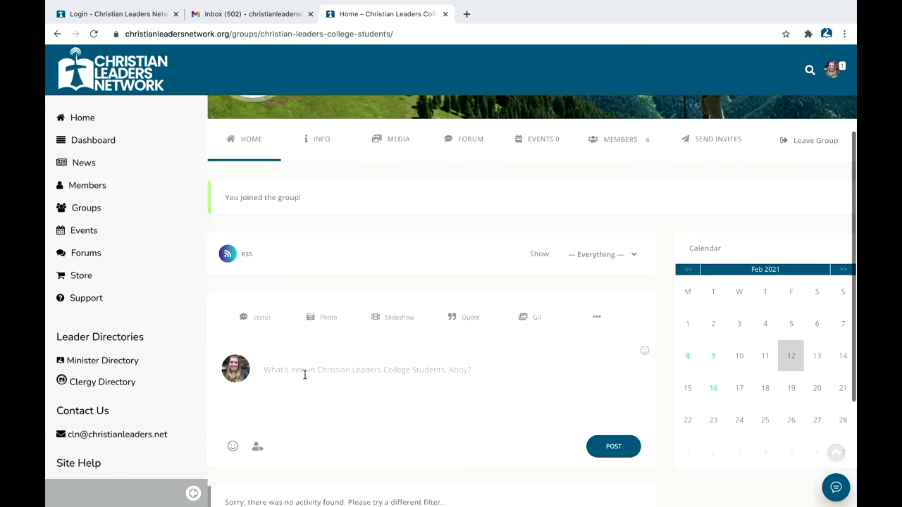
{"action": "scroll", "coordinate": [289, 261], "scroll_direction": "up", "scroll_amount": 5}
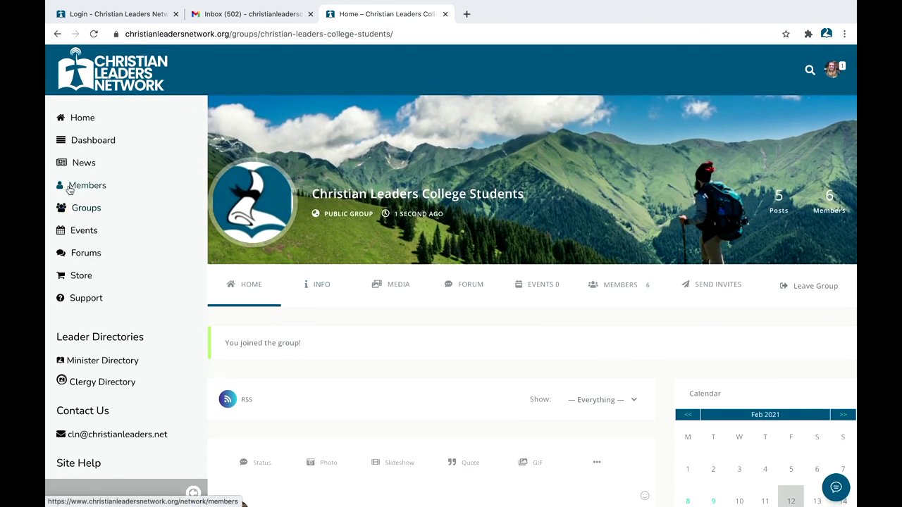
{"action": "mouse_move", "coordinate": [833, 78]}
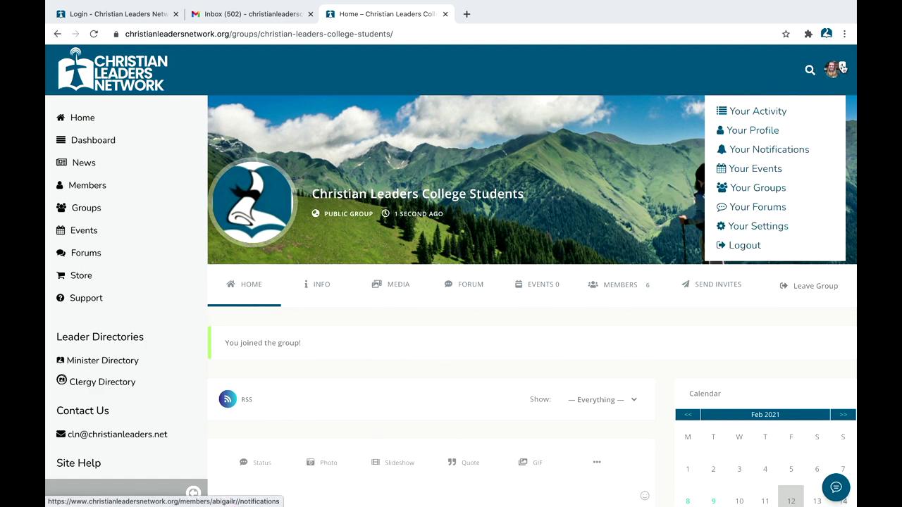
Step: Open your notifications page and show the read notifications
{"action": "left_click", "coordinate": [98, 120]}
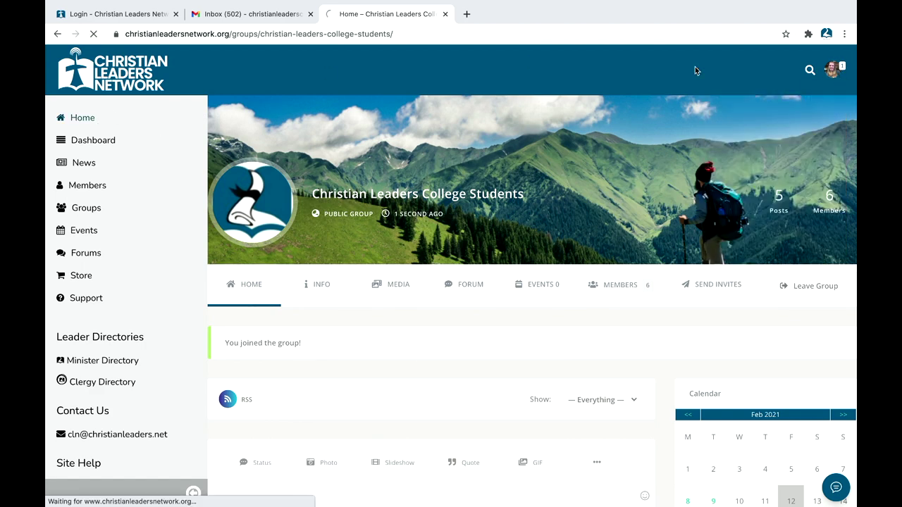
{"action": "mouse_move", "coordinate": [832, 71]}
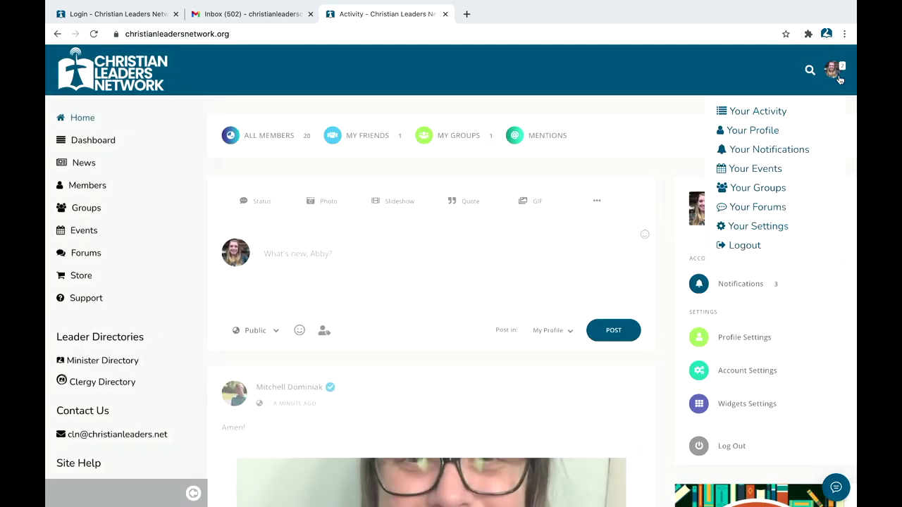
{"action": "left_click", "coordinate": [775, 150]}
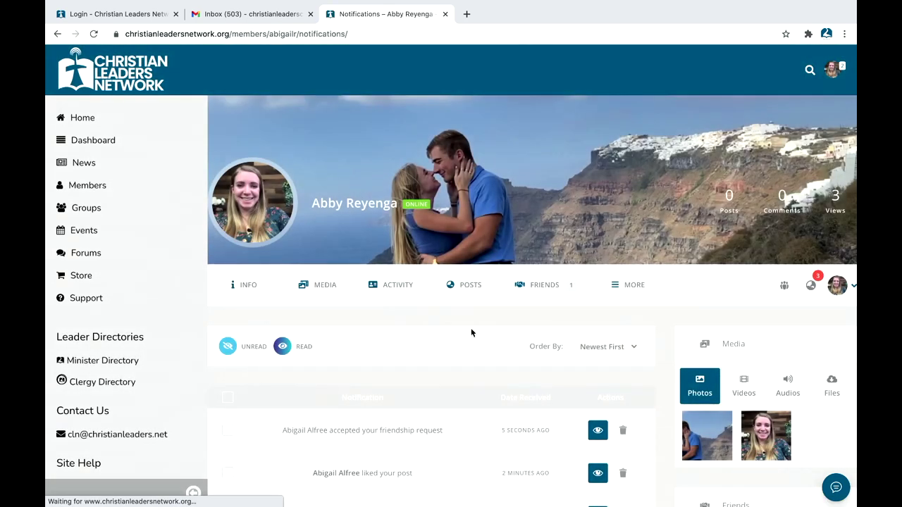
{"action": "scroll", "coordinate": [471, 333], "scroll_direction": "down", "scroll_amount": 2}
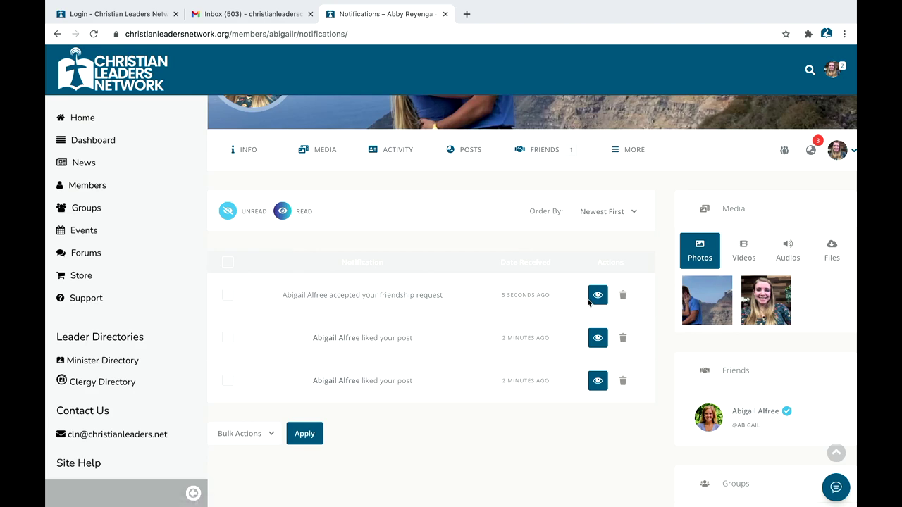
{"action": "left_click", "coordinate": [285, 212]}
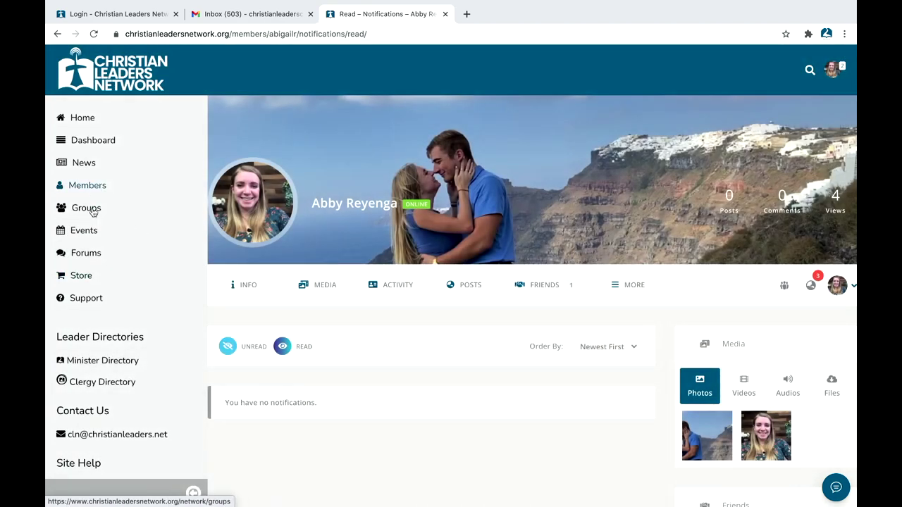
Step: Open your Friends list and view the new friend's profile
{"action": "left_click", "coordinate": [553, 294]}
{"action": "scroll", "coordinate": [368, 340], "scroll_direction": "down", "scroll_amount": 3}
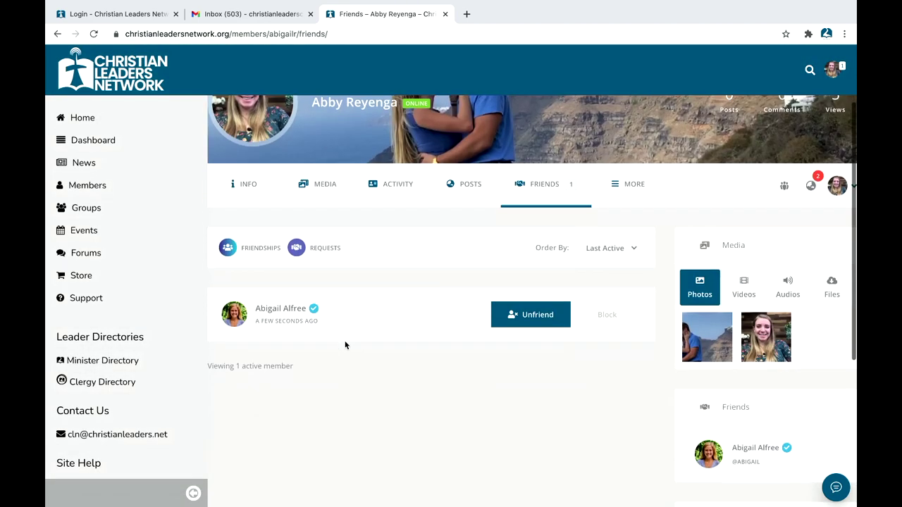
{"action": "left_click", "coordinate": [271, 299]}
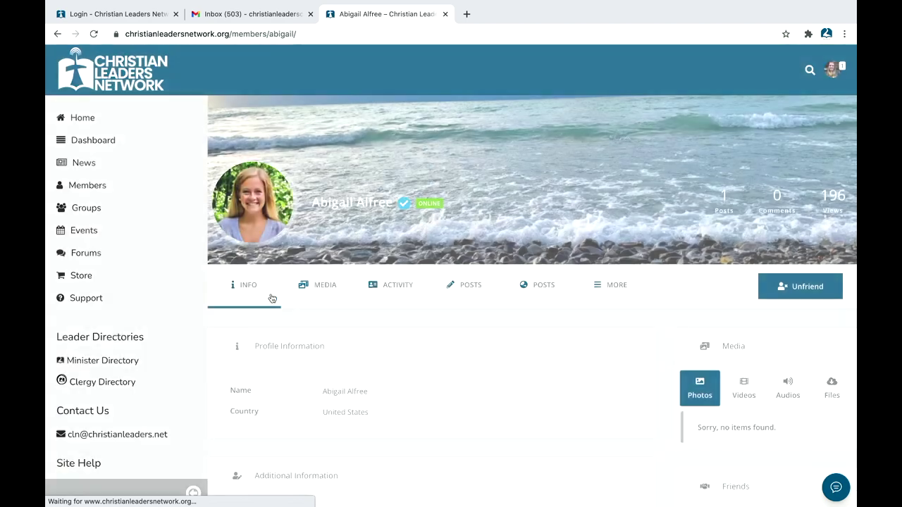
{"action": "scroll", "coordinate": [302, 313], "scroll_direction": "down", "scroll_amount": 3}
{"action": "scroll", "coordinate": [365, 300], "scroll_direction": "up", "scroll_amount": 3}
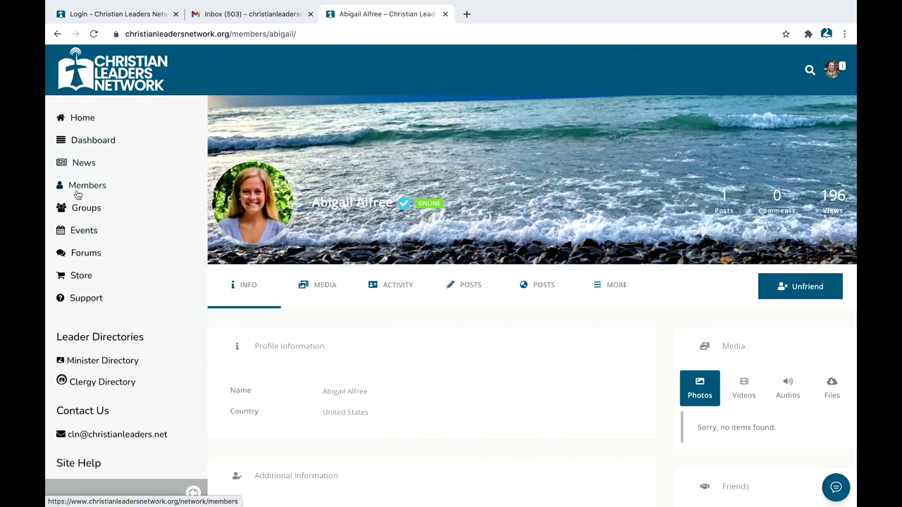
Step: Return to the Home activity feed and scroll through it
{"action": "left_click", "coordinate": [78, 121]}
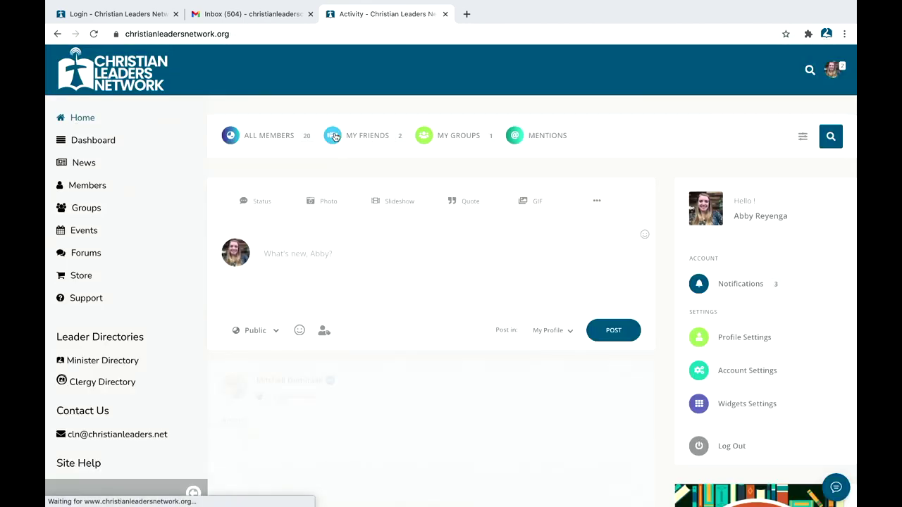
{"action": "scroll", "coordinate": [292, 258], "scroll_direction": "down", "scroll_amount": 2}
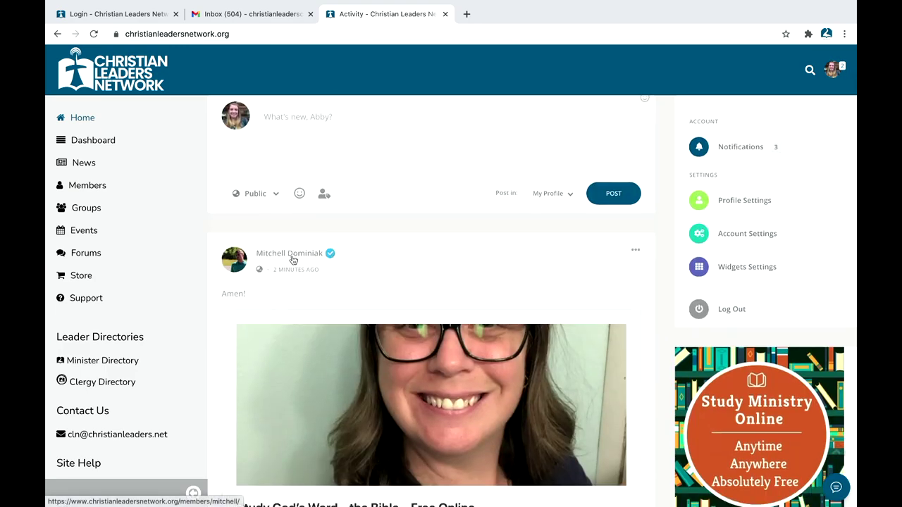
{"action": "scroll", "coordinate": [292, 258], "scroll_direction": "down", "scroll_amount": 7}
{"action": "scroll", "coordinate": [291, 257], "scroll_direction": "down", "scroll_amount": 10}
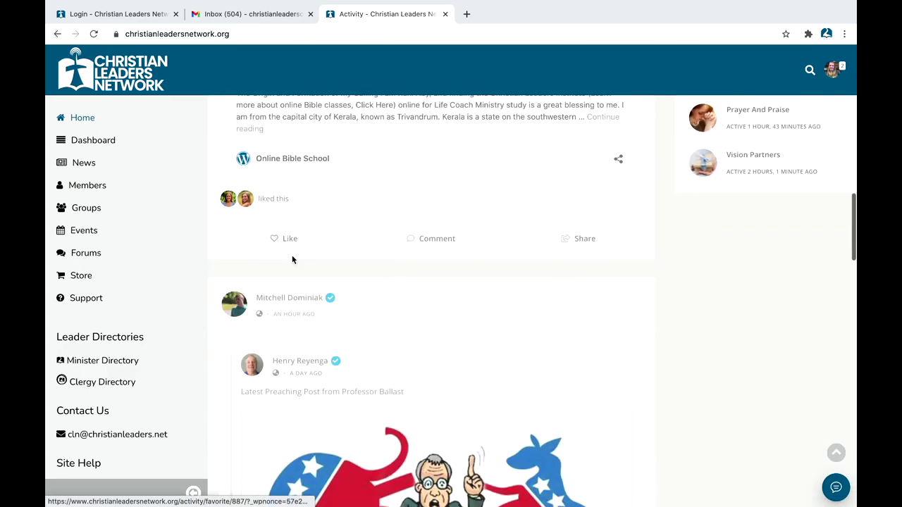
{"action": "scroll", "coordinate": [292, 258], "scroll_direction": "up", "scroll_amount": 20}
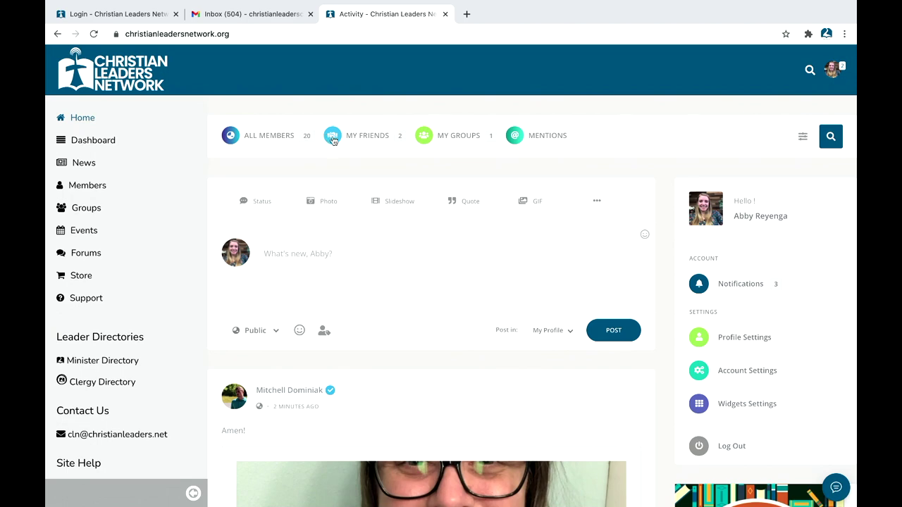
{"action": "scroll", "coordinate": [324, 310], "scroll_direction": "down", "scroll_amount": 5}
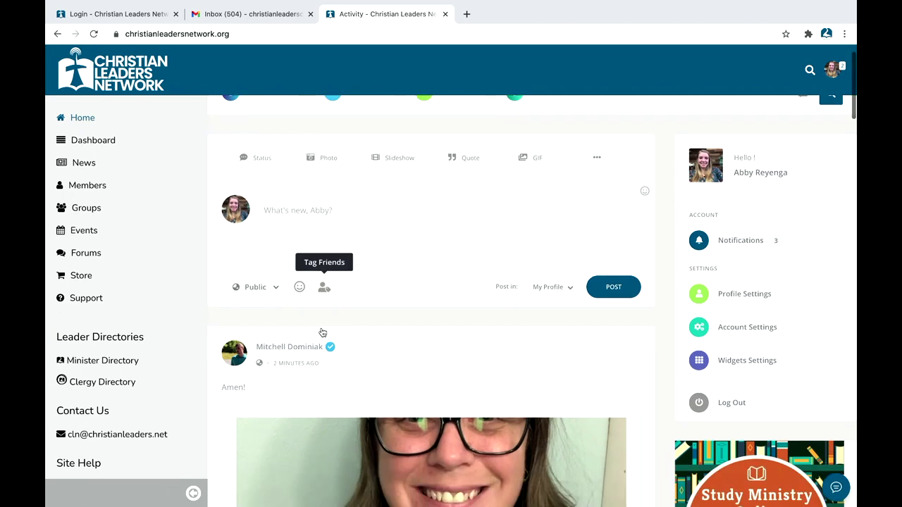
{"action": "scroll", "coordinate": [322, 332], "scroll_direction": "up", "scroll_amount": 6}
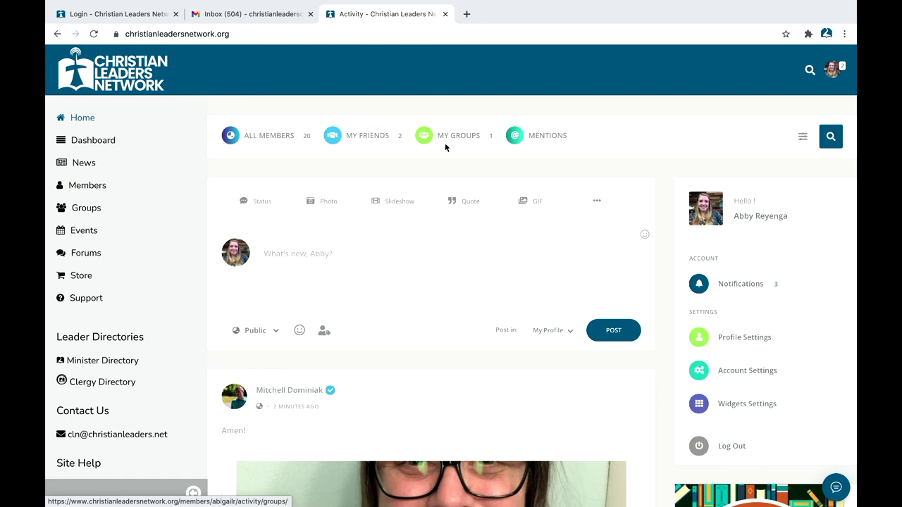
Step: Filter the feed by My Groups, then by My Friends
{"action": "left_click", "coordinate": [449, 137]}
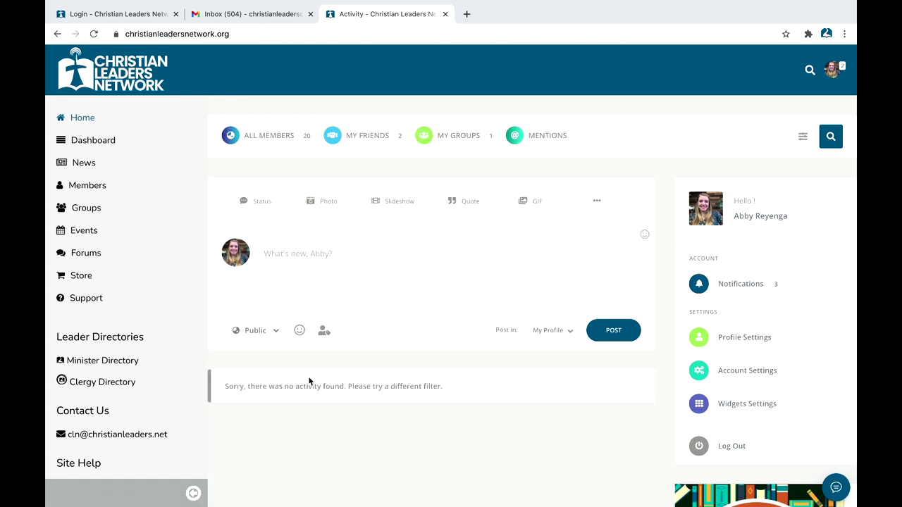
{"action": "left_click", "coordinate": [350, 136]}
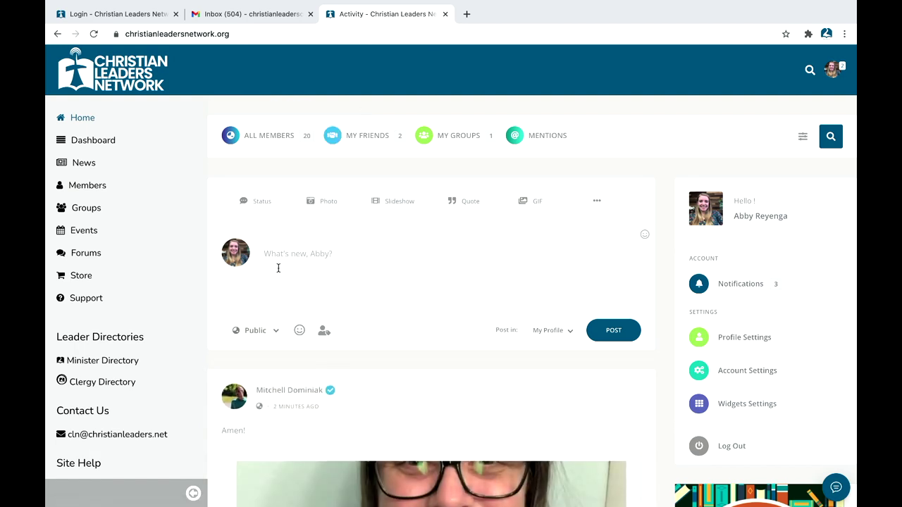
{"action": "scroll", "coordinate": [278, 271], "scroll_direction": "down", "scroll_amount": 3}
{"action": "scroll", "coordinate": [277, 266], "scroll_direction": "down", "scroll_amount": 4}
{"action": "scroll", "coordinate": [282, 211], "scroll_direction": "up", "scroll_amount": 5}
Step: Show all members' activity and write the status 'Hey everyone! I am so excited to be on the network'
{"action": "left_click", "coordinate": [232, 137]}
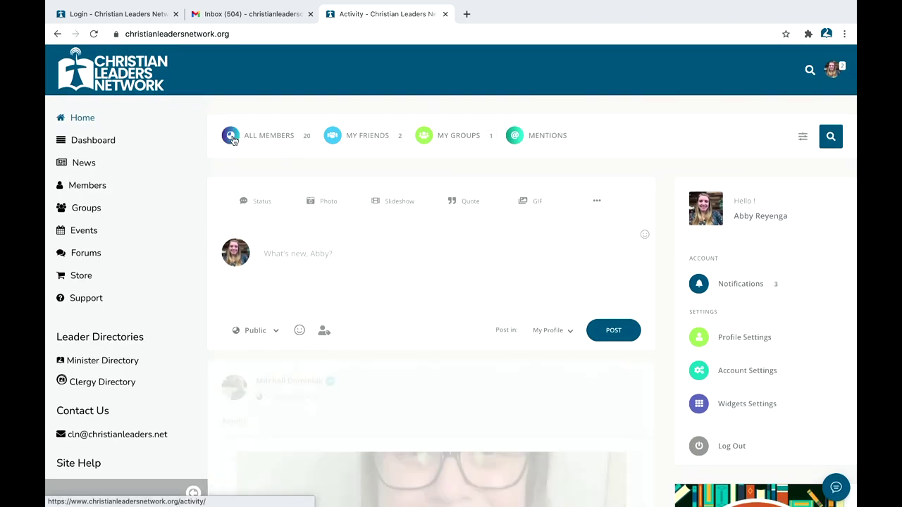
{"action": "left_click", "coordinate": [313, 272]}
{"action": "type", "text": "Hey"}
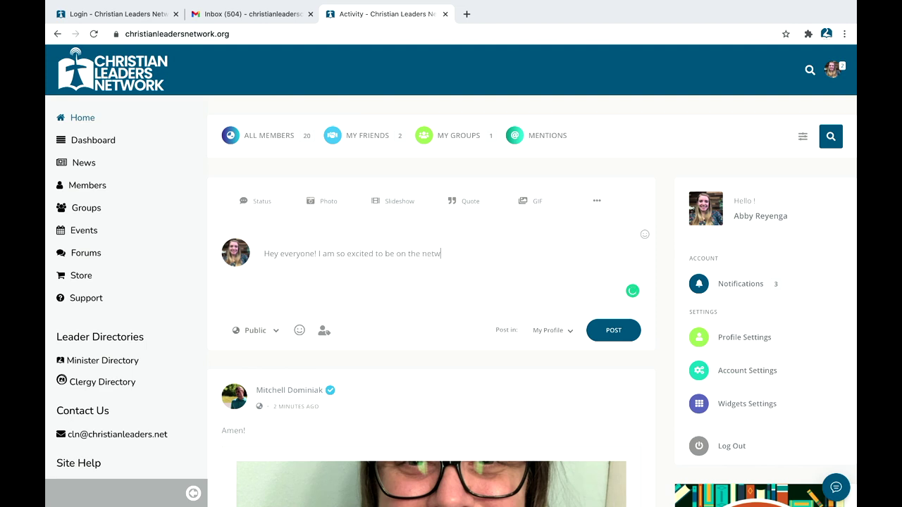
{"action": "type", "text": "ork!!"}
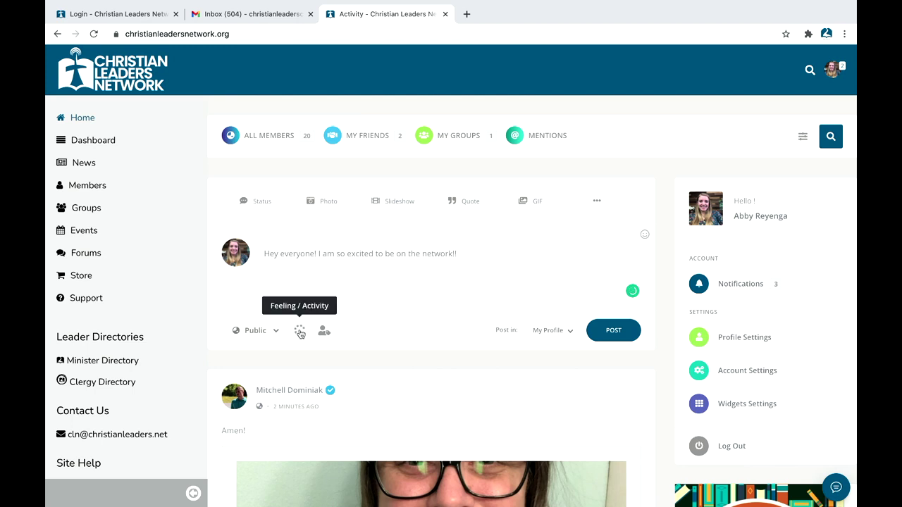
Step: Set the post's feeling to Excited and mention a suggested friend
{"action": "left_click", "coordinate": [299, 331]}
{"action": "left_click", "coordinate": [300, 381]}
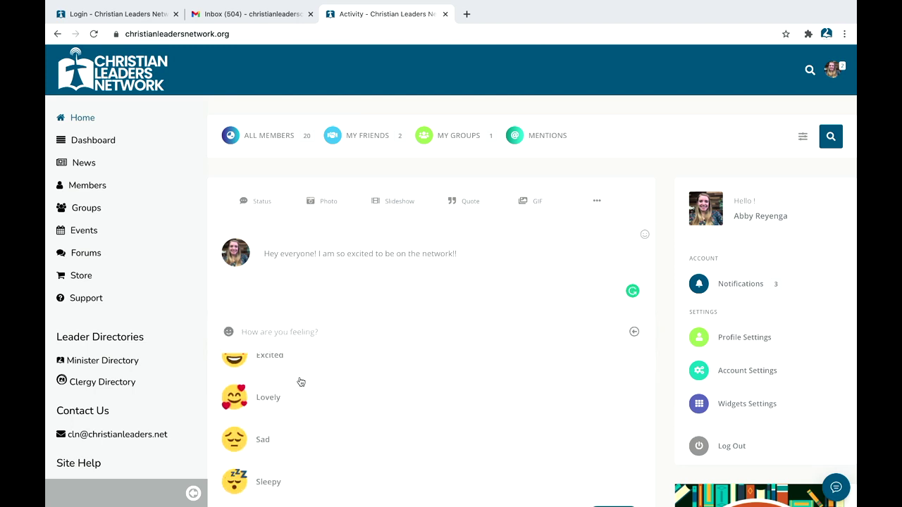
{"action": "left_click", "coordinate": [289, 368]}
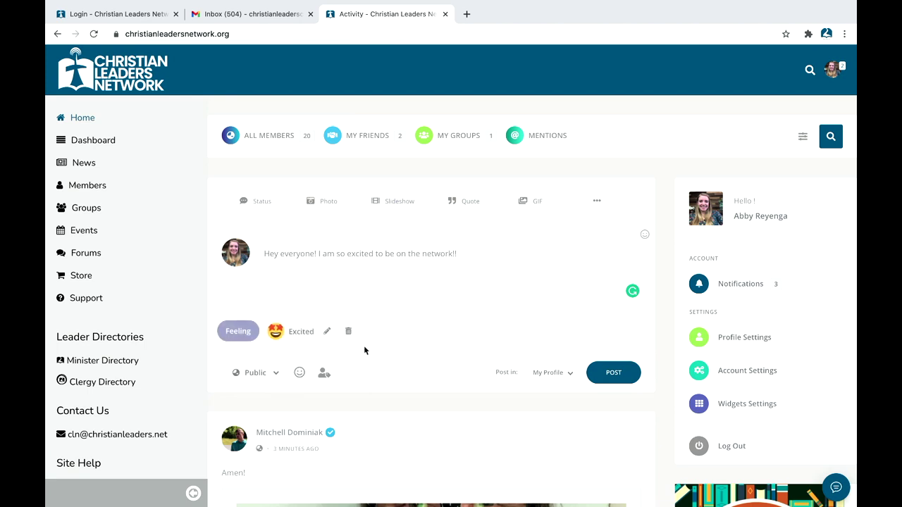
{"action": "left_click", "coordinate": [324, 372]}
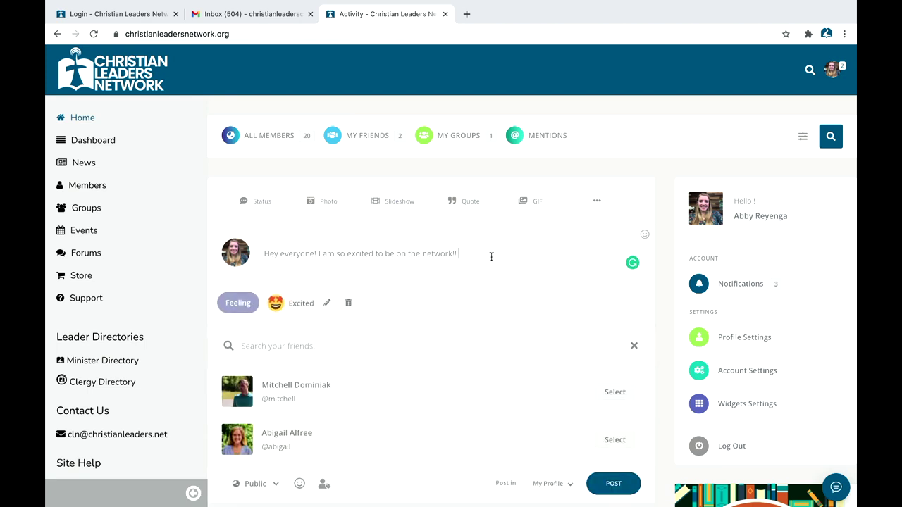
{"action": "type", "text": "@"}
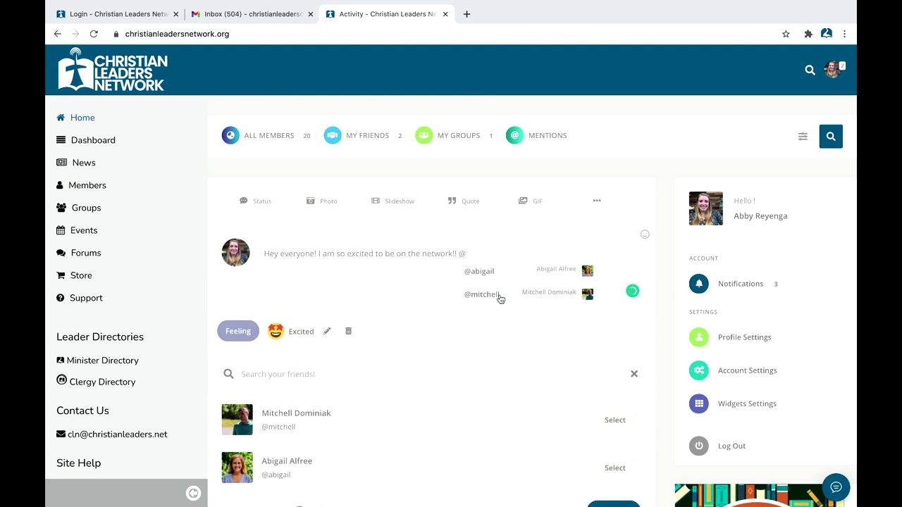
{"action": "left_click", "coordinate": [482, 295]}
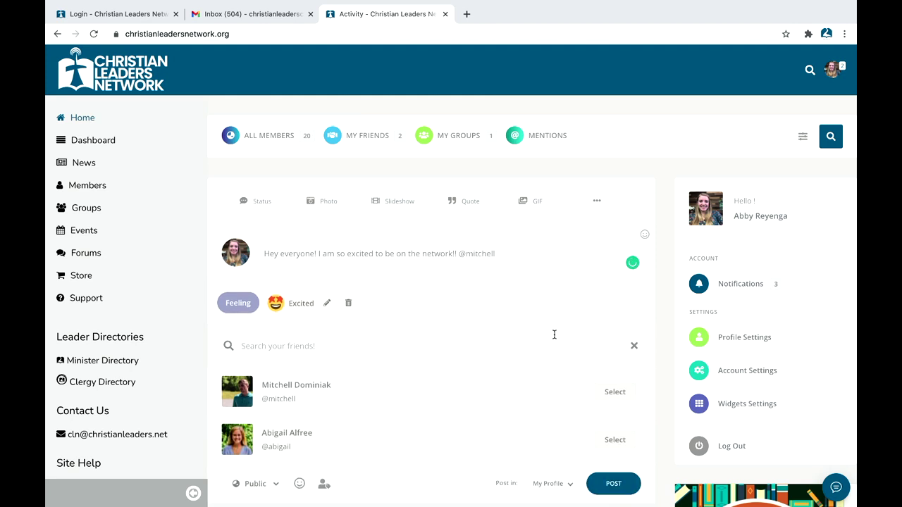
Step: Publish the status with Public visibility, posted in My Profile
{"action": "scroll", "coordinate": [549, 423], "scroll_direction": "down", "scroll_amount": 1}
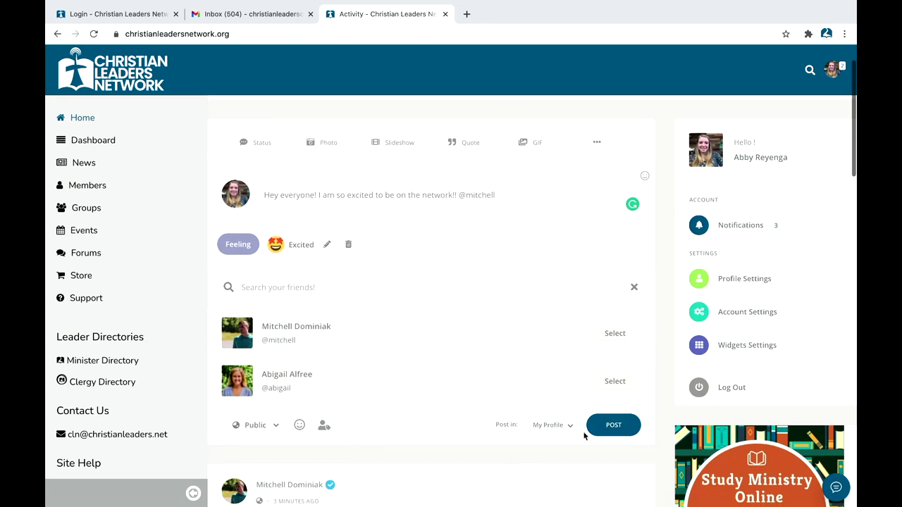
{"action": "left_click", "coordinate": [569, 427]}
{"action": "scroll", "coordinate": [556, 448], "scroll_direction": "down", "scroll_amount": 1}
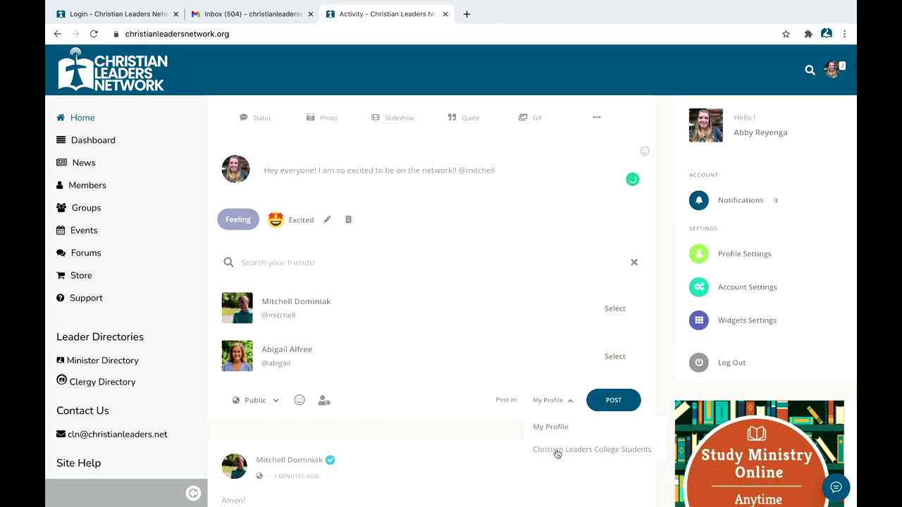
{"action": "left_click", "coordinate": [274, 403]}
{"action": "scroll", "coordinate": [255, 449], "scroll_direction": "down", "scroll_amount": 1}
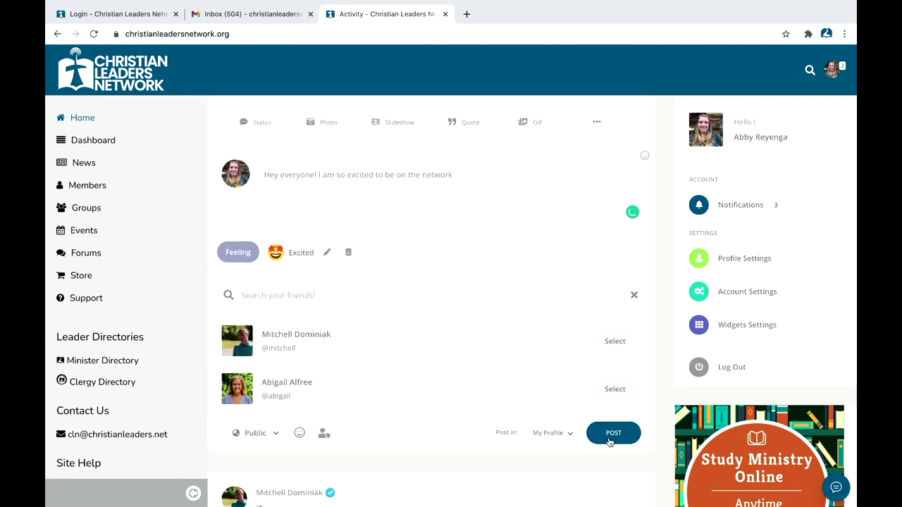
{"action": "left_click", "coordinate": [609, 441]}
{"action": "scroll", "coordinate": [455, 371], "scroll_direction": "down", "scroll_amount": 7}
{"action": "scroll", "coordinate": [430, 374], "scroll_direction": "up", "scroll_amount": 6}
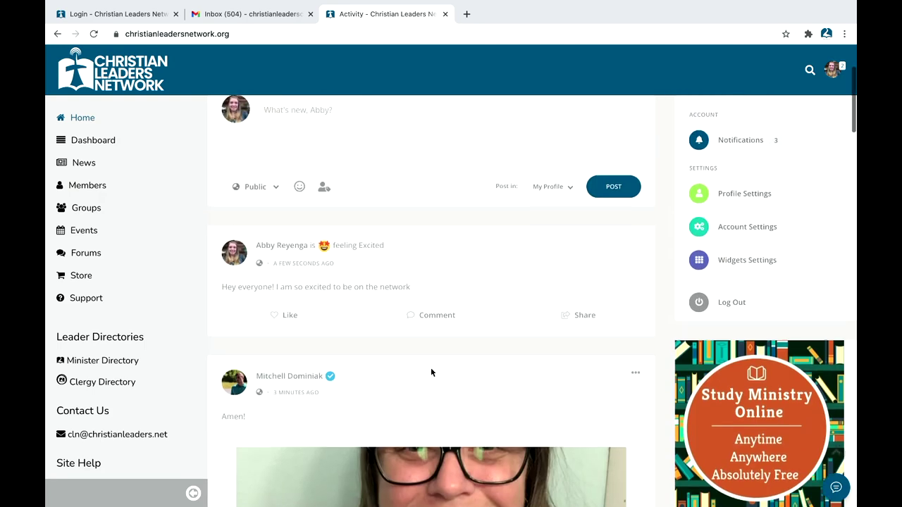
{"action": "scroll", "coordinate": [427, 363], "scroll_direction": "up", "scroll_amount": 1}
{"action": "left_click_drag", "start_coordinate": [370, 285], "coordinate": [248, 276]}
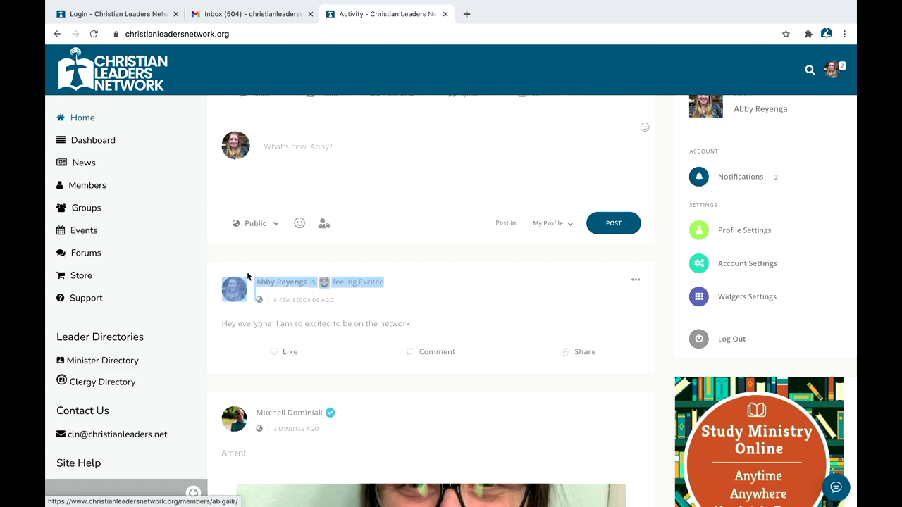
{"action": "left_click", "coordinate": [250, 281]}
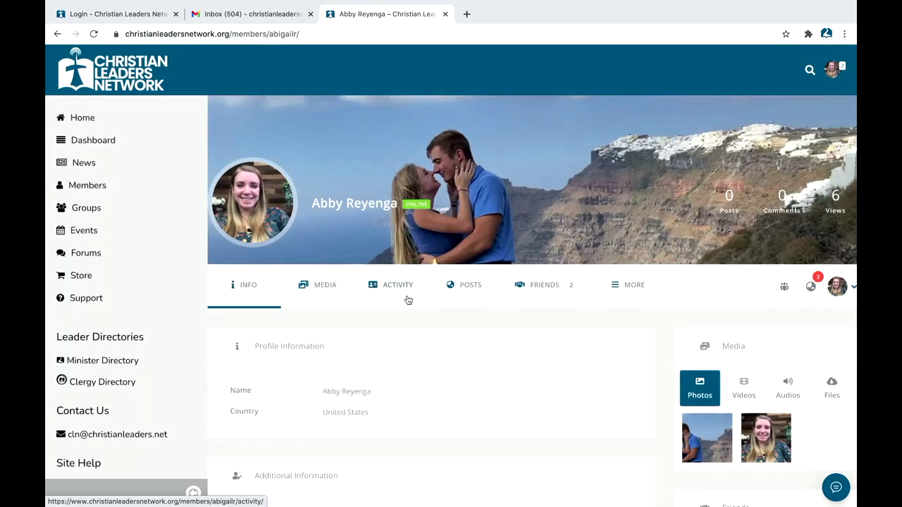
{"action": "scroll", "coordinate": [315, 285], "scroll_direction": "down", "scroll_amount": 4}
{"action": "scroll", "coordinate": [315, 285], "scroll_direction": "up", "scroll_amount": 3}
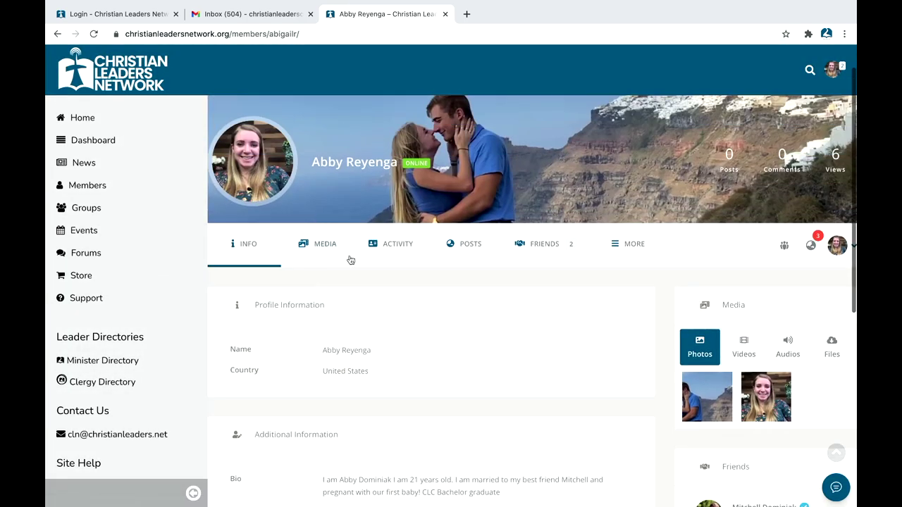
{"action": "left_click", "coordinate": [397, 244]}
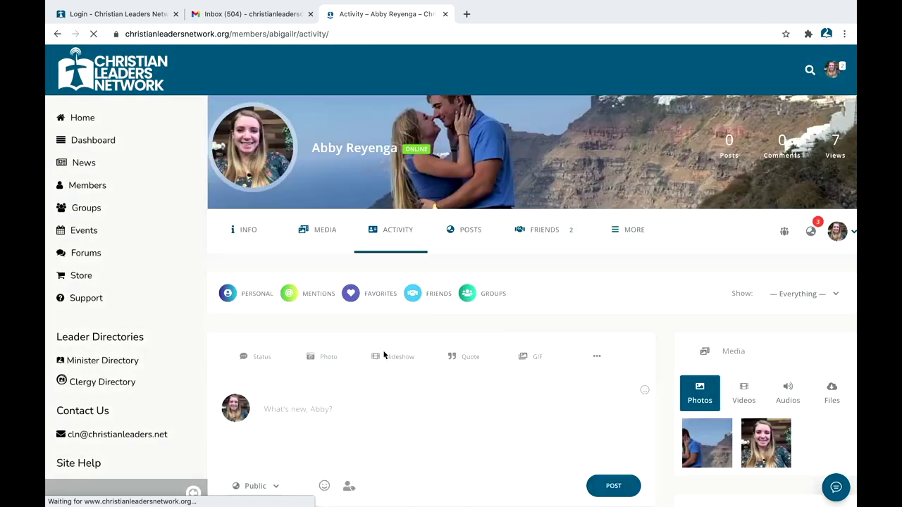
{"action": "scroll", "coordinate": [384, 354], "scroll_direction": "down", "scroll_amount": 5}
{"action": "scroll", "coordinate": [347, 332], "scroll_direction": "down", "scroll_amount": 6}
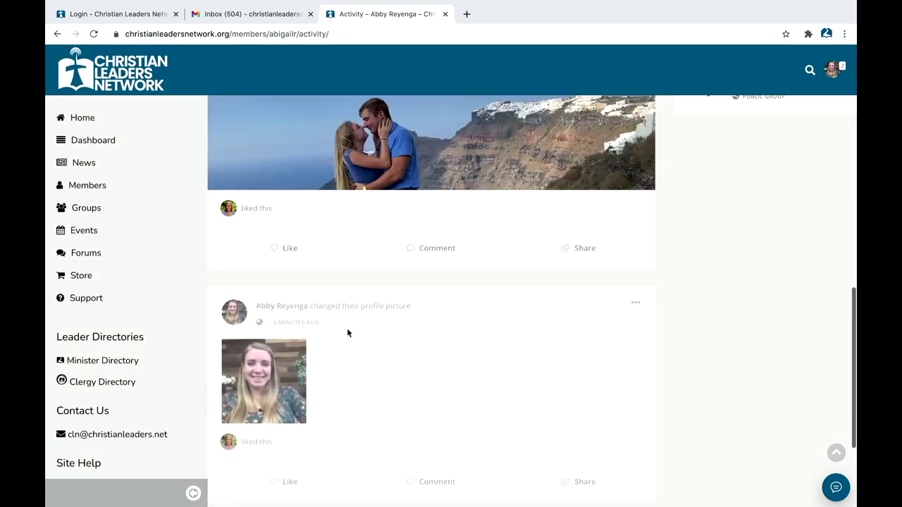
{"action": "scroll", "coordinate": [347, 333], "scroll_direction": "up", "scroll_amount": 10}
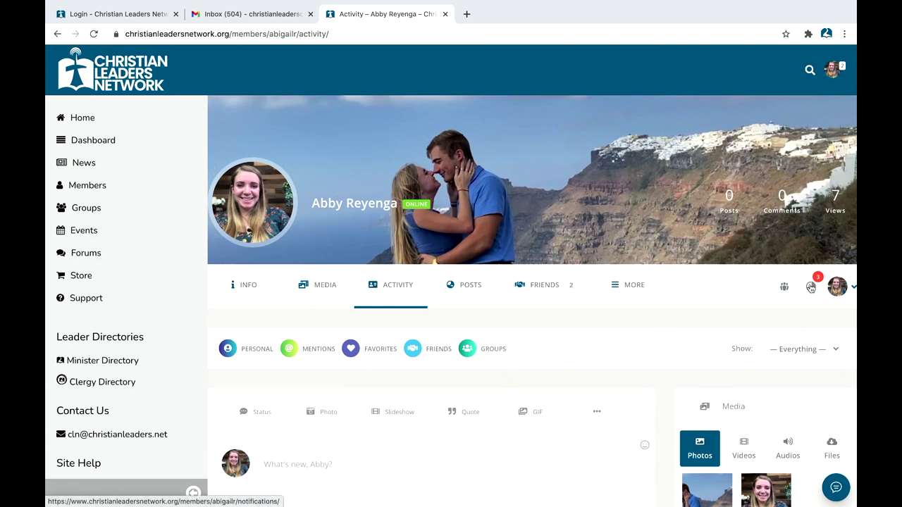
{"action": "left_click", "coordinate": [811, 287]}
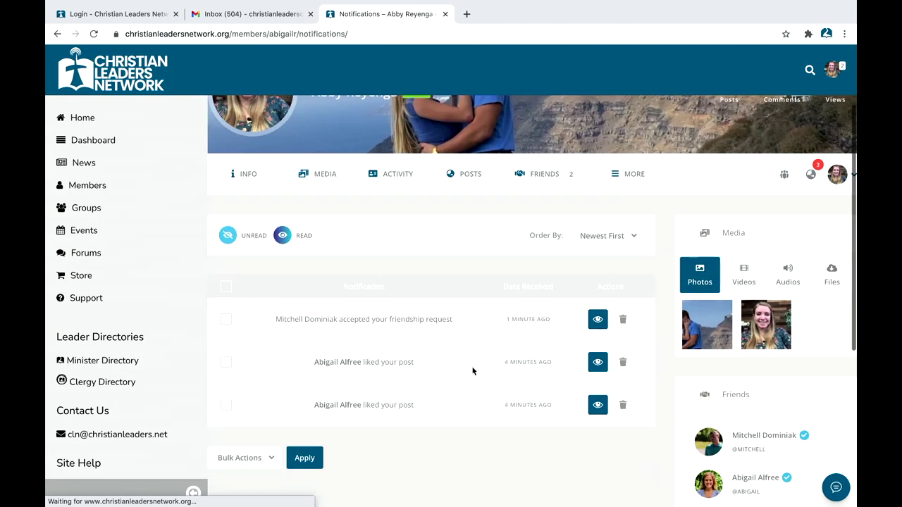
{"action": "scroll", "coordinate": [472, 371], "scroll_direction": "down", "scroll_amount": 1}
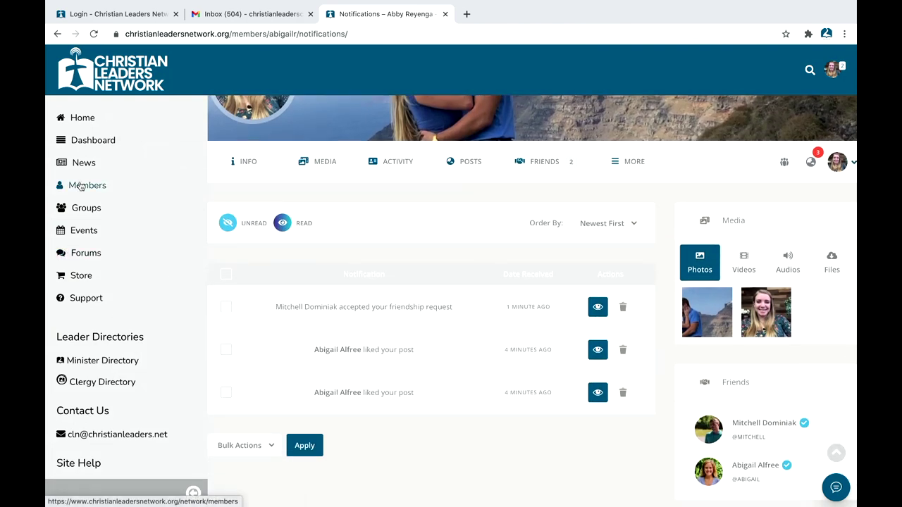
{"action": "left_click", "coordinate": [79, 118]}
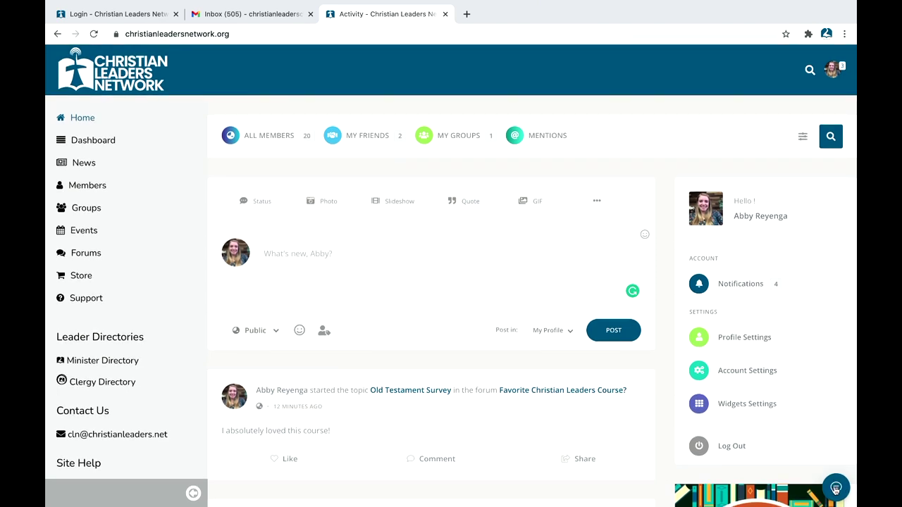
{"action": "left_click", "coordinate": [835, 488]}
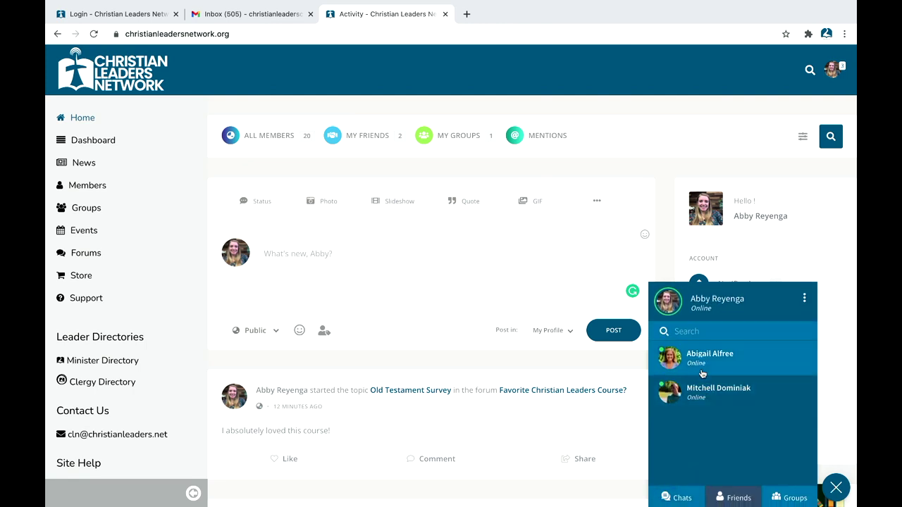
Step: Send a greeting to a friend in a private chat from the Friends list
{"action": "left_click", "coordinate": [675, 497]}
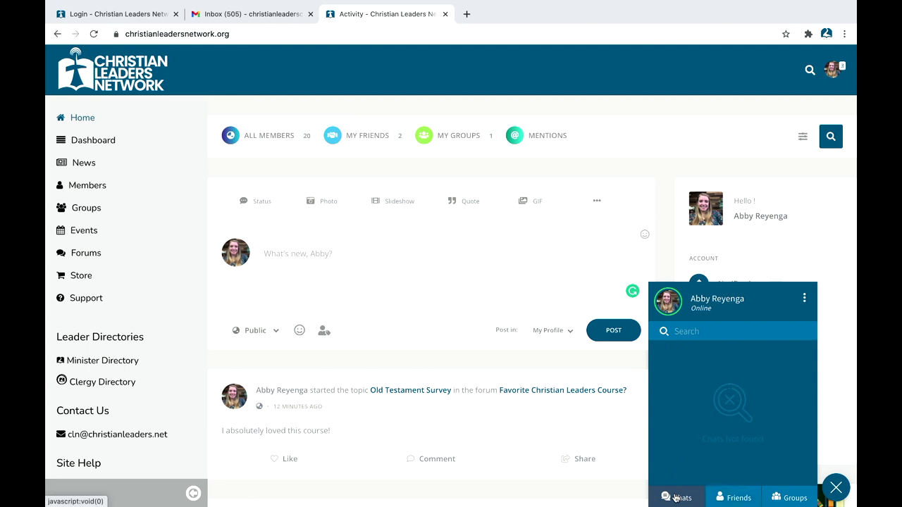
{"action": "left_click", "coordinate": [776, 498]}
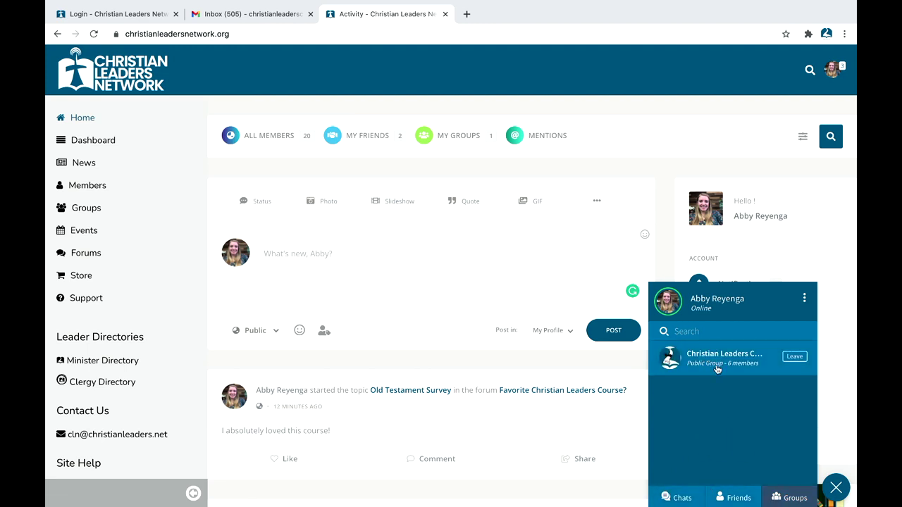
{"action": "left_click", "coordinate": [722, 493]}
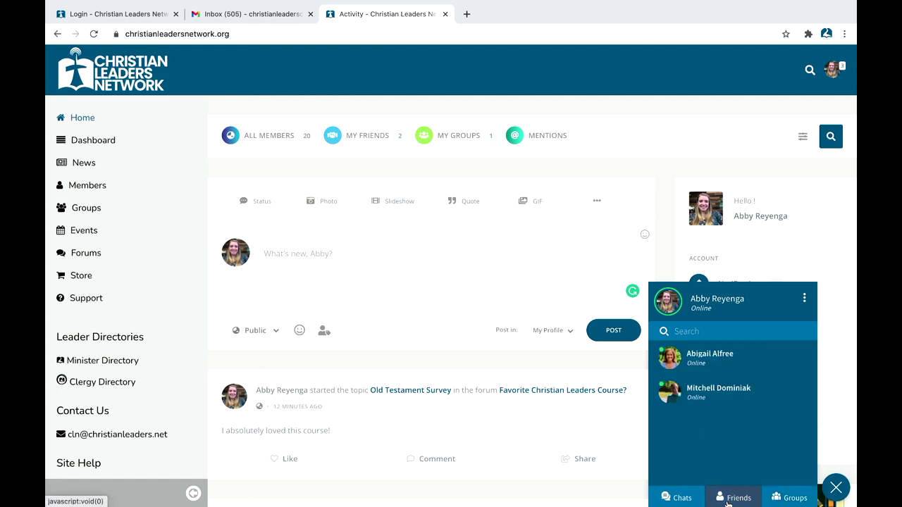
{"action": "left_click", "coordinate": [706, 388]}
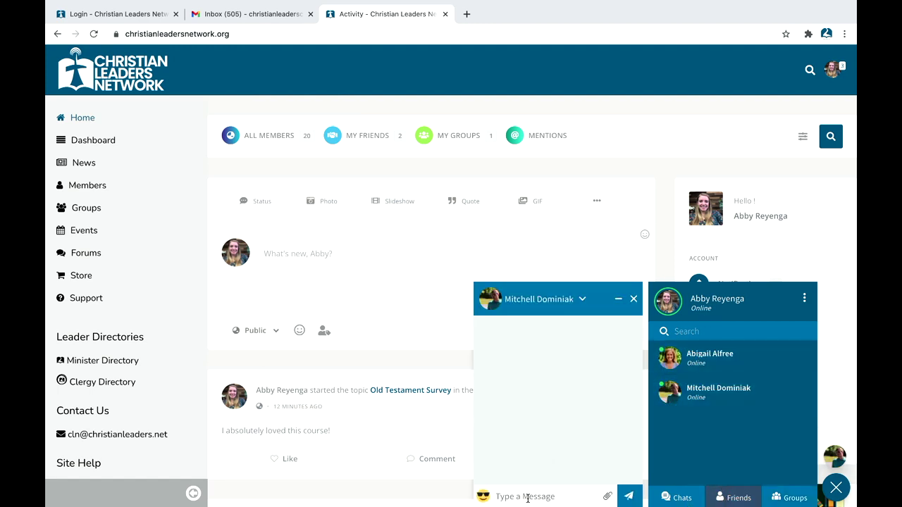
{"action": "type", "text": "Hey Mitchell!"}
{"action": "key", "text": "Return"}
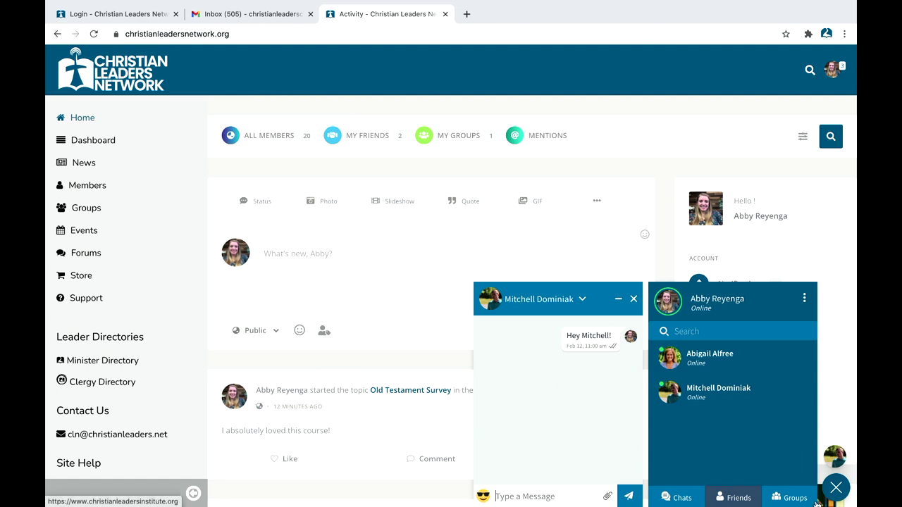
Step: Open a group chat, discard the drafted 'Hi fellw' message, and close the group chat
{"action": "left_click", "coordinate": [792, 498]}
{"action": "left_click", "coordinate": [739, 367]}
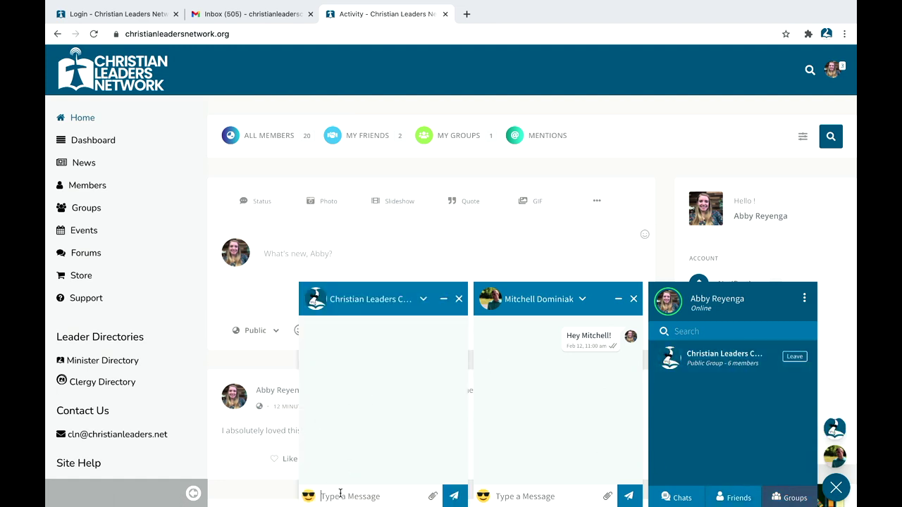
{"action": "type", "text": "Hi fellw"}
{"action": "key", "text": "BackSpace"}
{"action": "key", "text": "BackSpace"}
{"action": "left_click", "coordinate": [458, 298]}
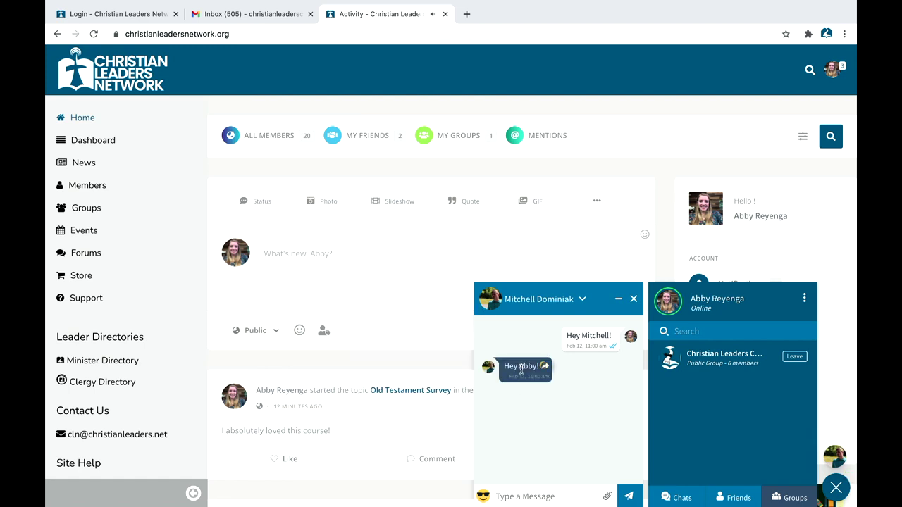
{"action": "mouse_move", "coordinate": [519, 372]}
{"action": "scroll", "coordinate": [565, 494], "scroll_direction": "down", "scroll_amount": 1}
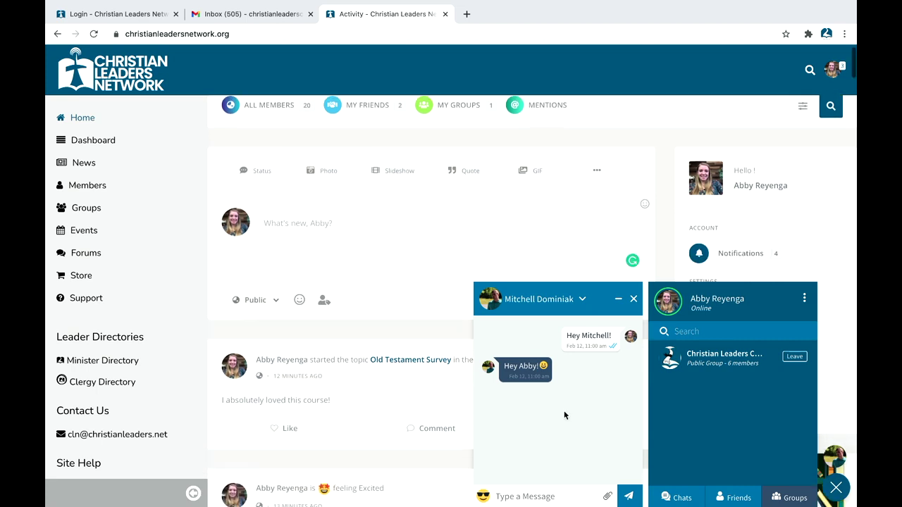
Step: Close the private chat and chat panel, then reopen the friend's conversation
{"action": "left_click", "coordinate": [618, 301]}
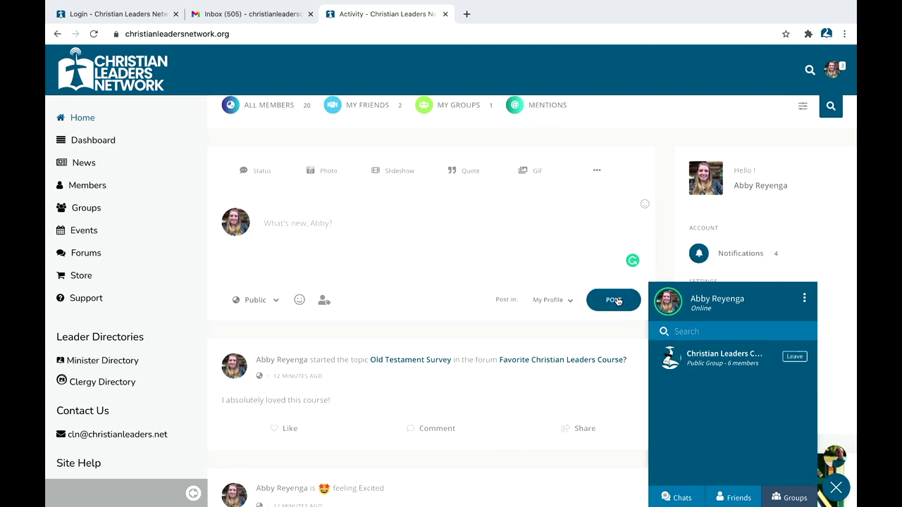
{"action": "left_click", "coordinate": [835, 488]}
{"action": "left_click", "coordinate": [836, 456]}
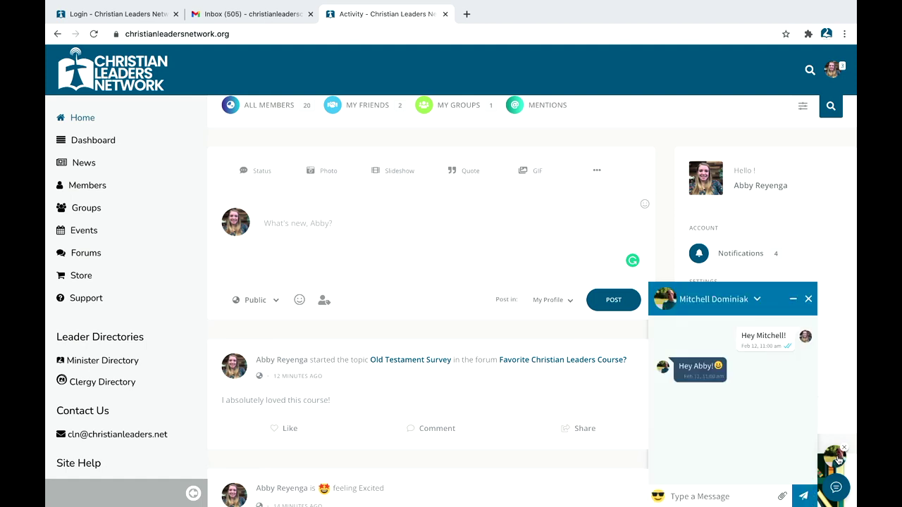
{"action": "left_click", "coordinate": [808, 299]}
{"action": "left_click", "coordinate": [836, 486]}
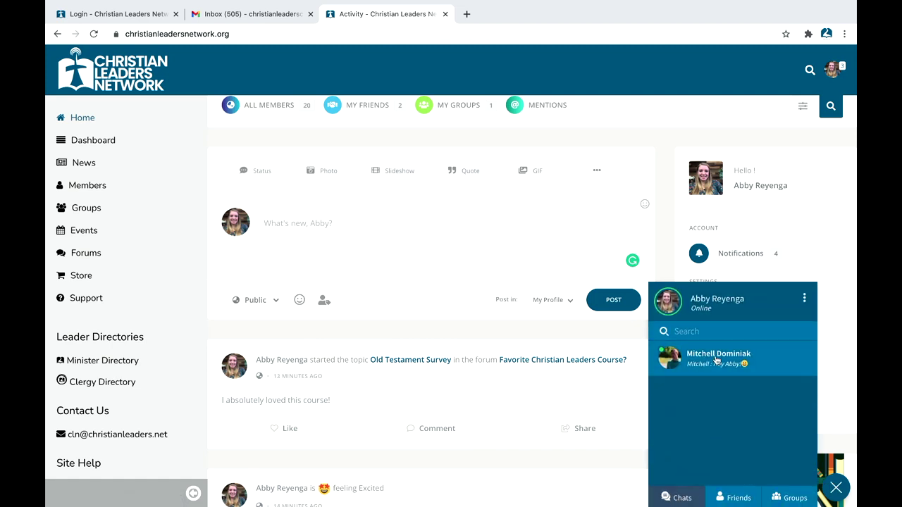
{"action": "left_click", "coordinate": [703, 367]}
Step: Browse the Friends and Groups chat lists, then close the private chat and chat panel
{"action": "left_click", "coordinate": [737, 497]}
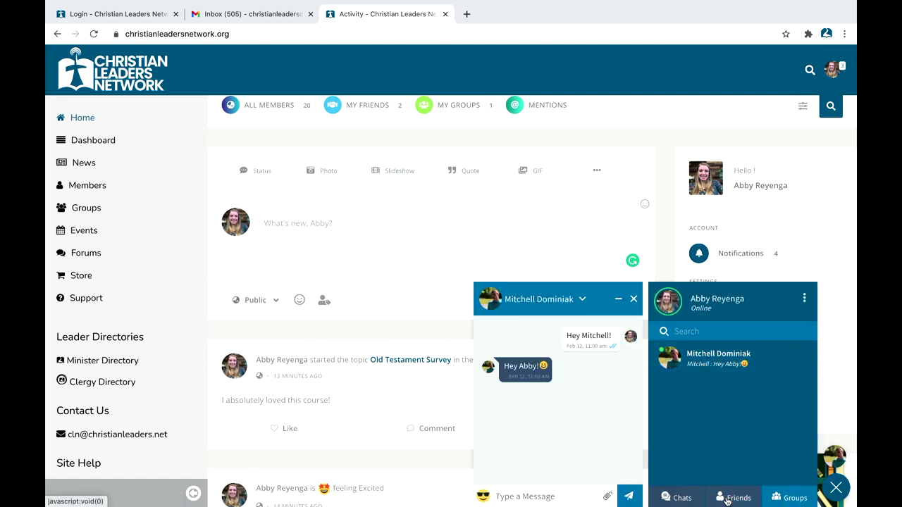
{"action": "left_click", "coordinate": [782, 496]}
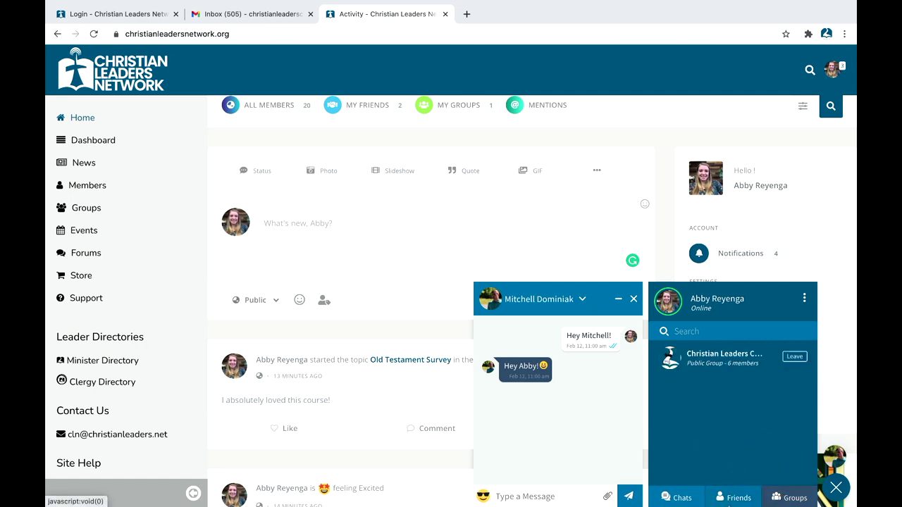
{"action": "left_click", "coordinate": [730, 498]}
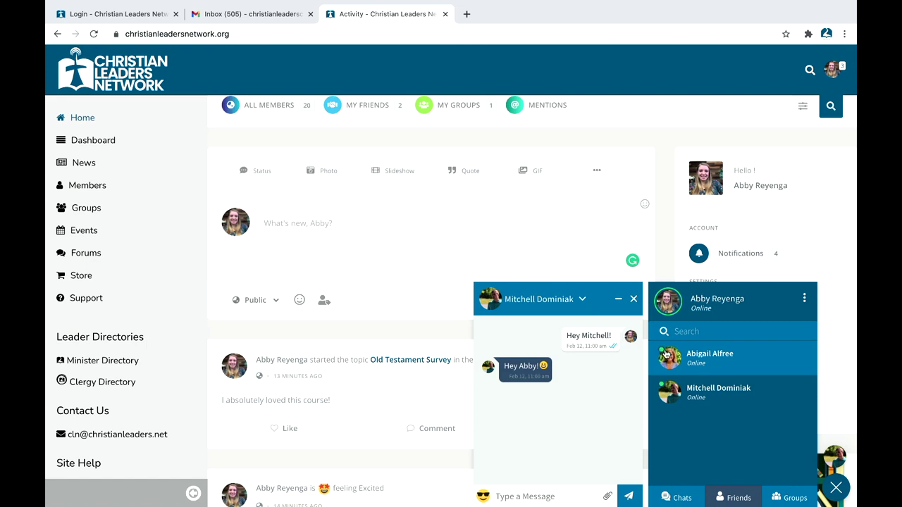
{"action": "left_click", "coordinate": [634, 299]}
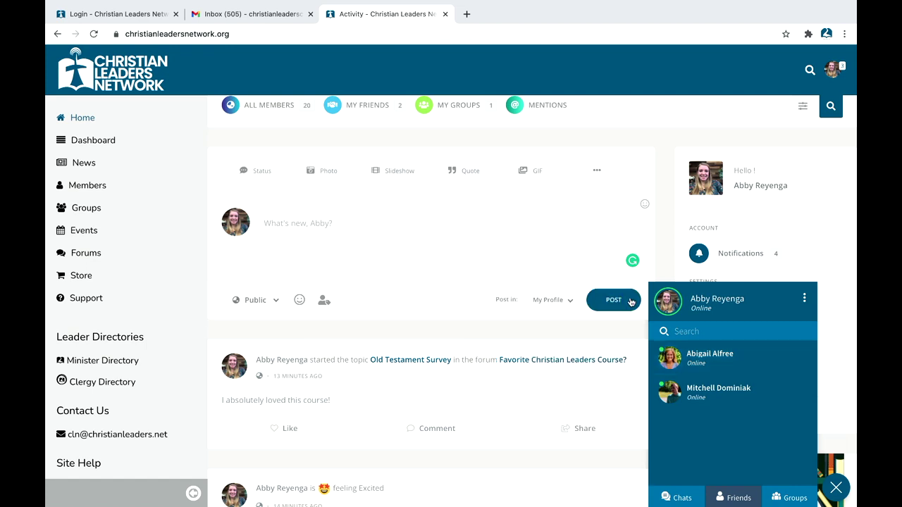
{"action": "left_click", "coordinate": [836, 489]}
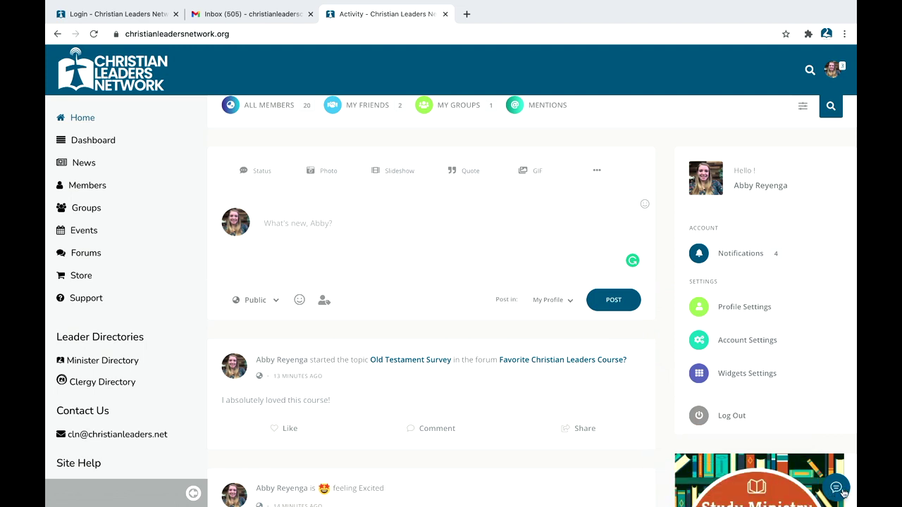
Step: View the Events calendar and the Christian Leaders Chapel event, then return to Events
{"action": "left_click", "coordinate": [740, 253]}
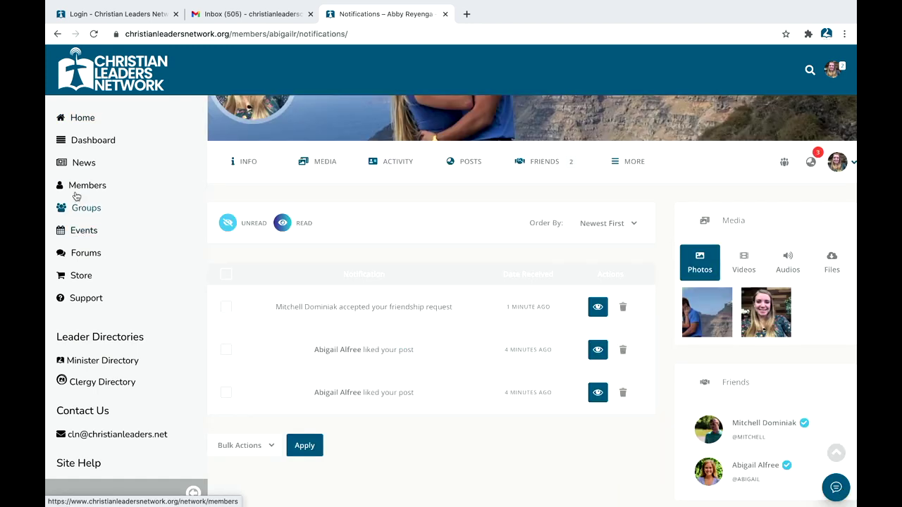
{"action": "left_click", "coordinate": [75, 232]}
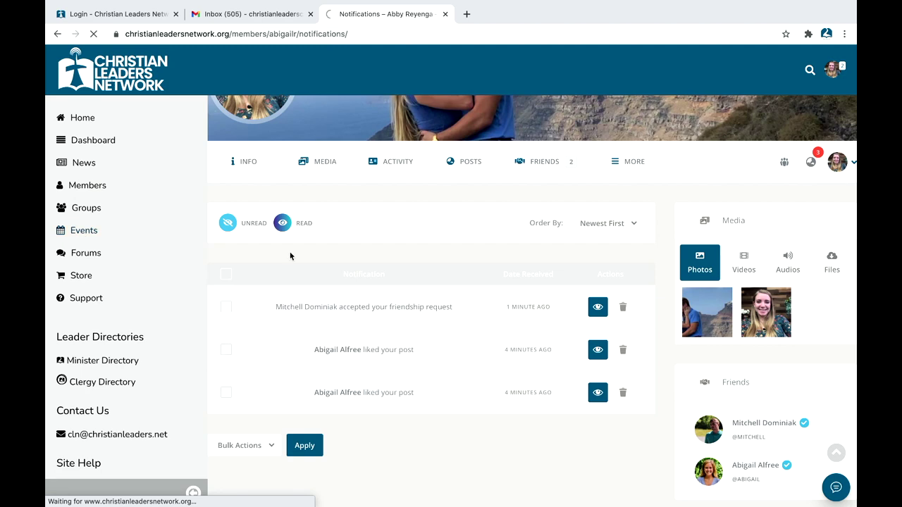
{"action": "scroll", "coordinate": [303, 264], "scroll_direction": "down", "scroll_amount": 1}
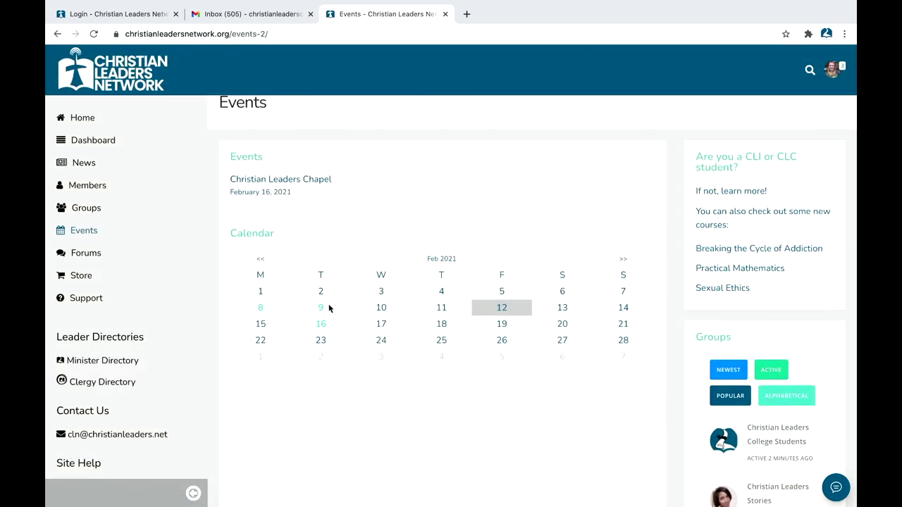
{"action": "left_click", "coordinate": [281, 180]}
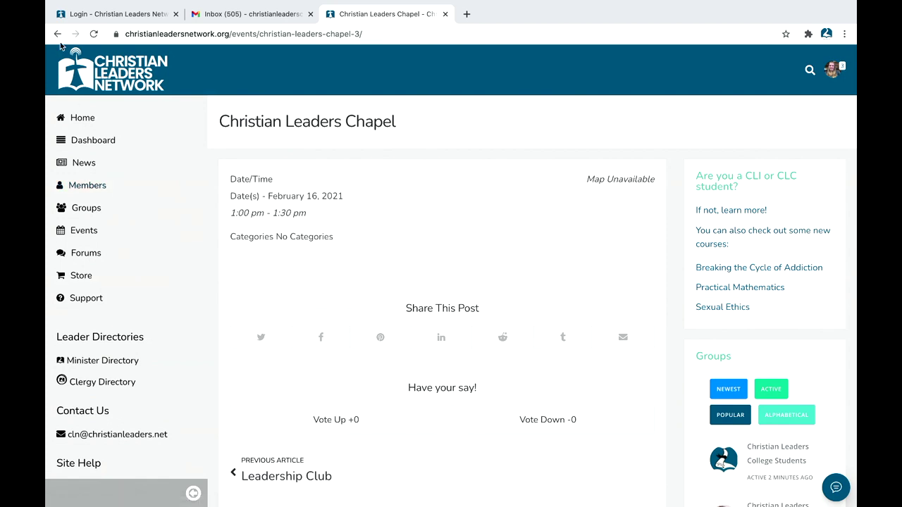
{"action": "left_click", "coordinate": [58, 34]}
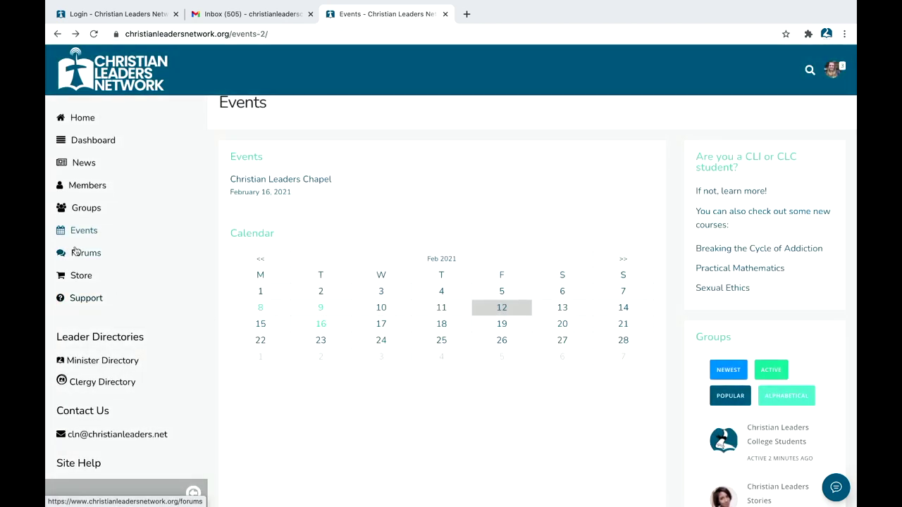
{"action": "left_click", "coordinate": [80, 256]}
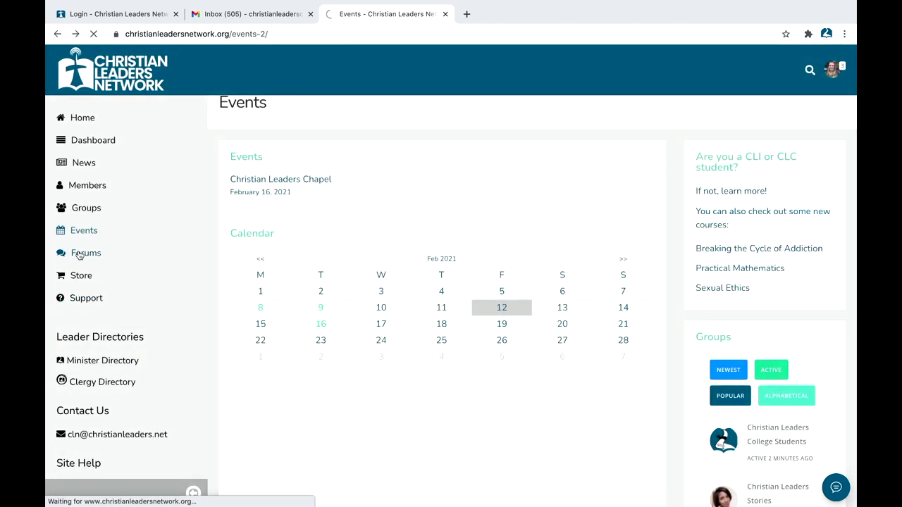
Step: Post 'Old Testament Survey' with 'I absolutely loved this course!' in Favorite Christian Leaders Course?, notifications off
{"action": "scroll", "coordinate": [270, 259], "scroll_direction": "down", "scroll_amount": 1}
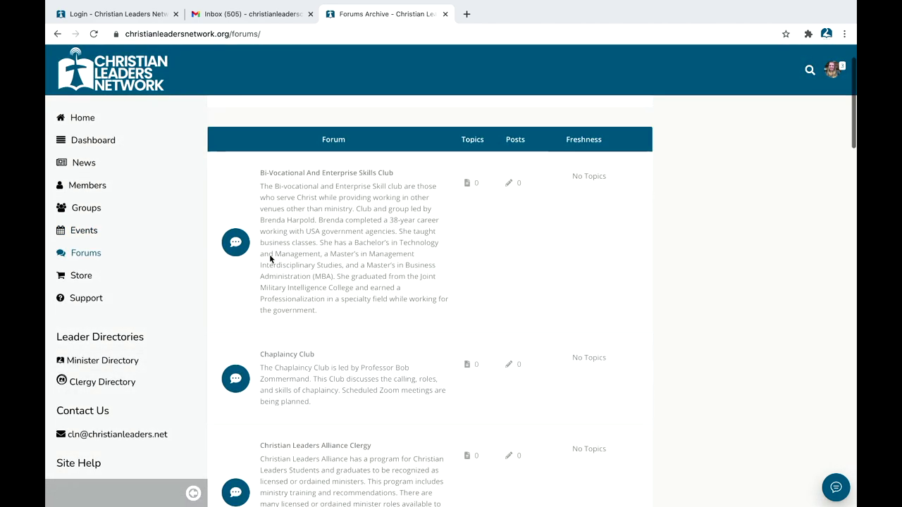
{"action": "scroll", "coordinate": [352, 248], "scroll_direction": "down", "scroll_amount": 7}
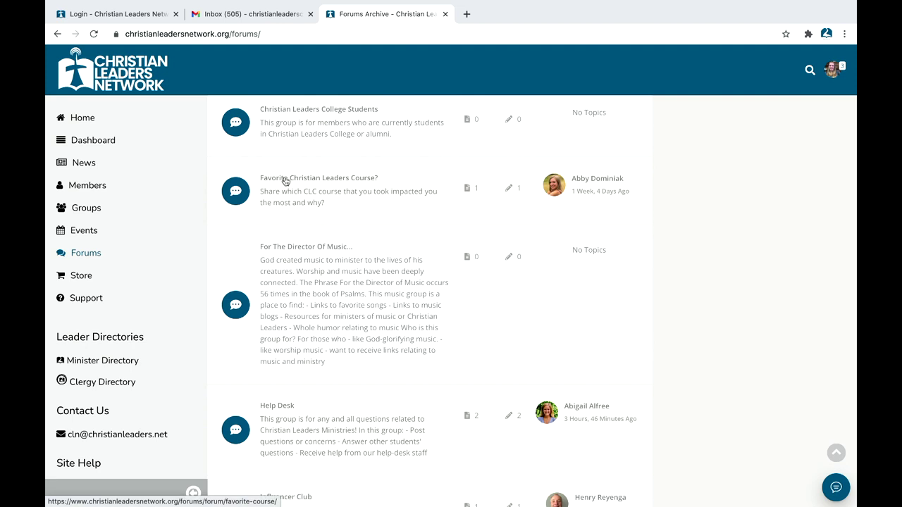
{"action": "left_click", "coordinate": [305, 181]}
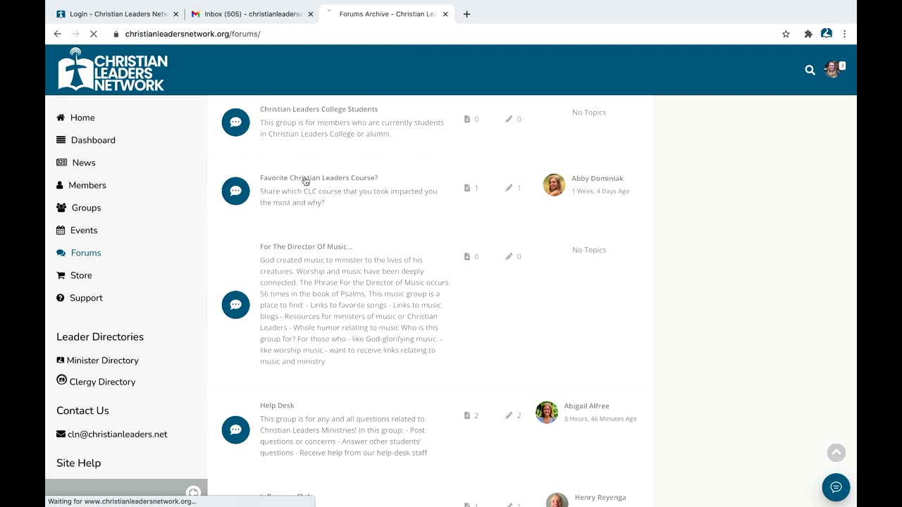
{"action": "scroll", "coordinate": [314, 292], "scroll_direction": "down", "scroll_amount": 3}
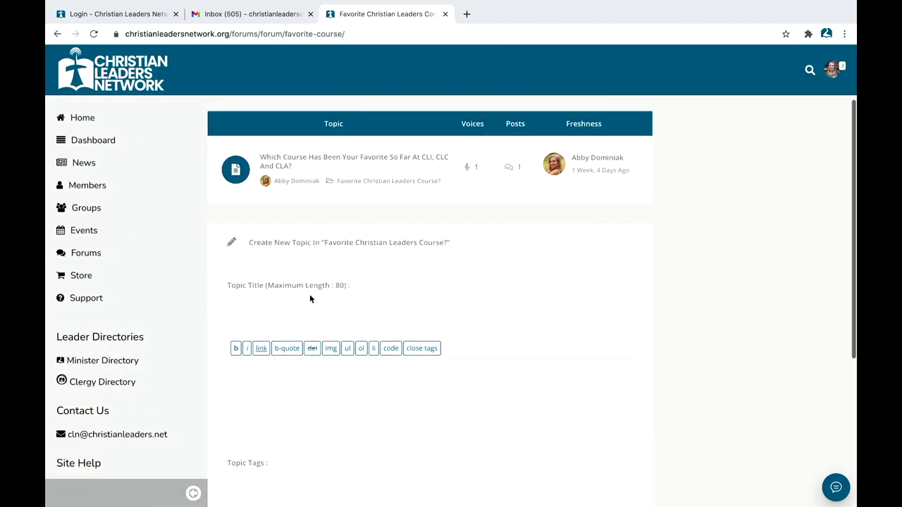
{"action": "left_click", "coordinate": [299, 310]}
{"action": "scroll", "coordinate": [268, 254], "scroll_direction": "down", "scroll_amount": 3}
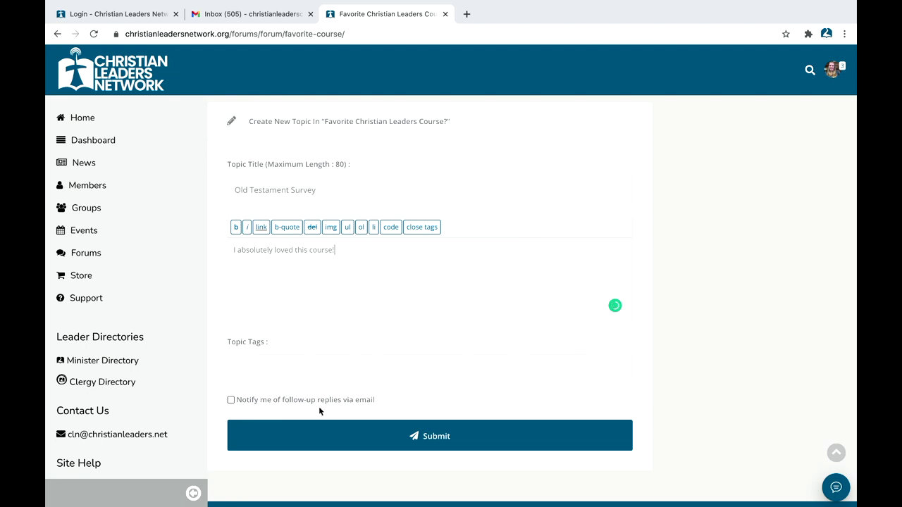
{"action": "left_click", "coordinate": [231, 400]}
{"action": "left_click", "coordinate": [288, 441]}
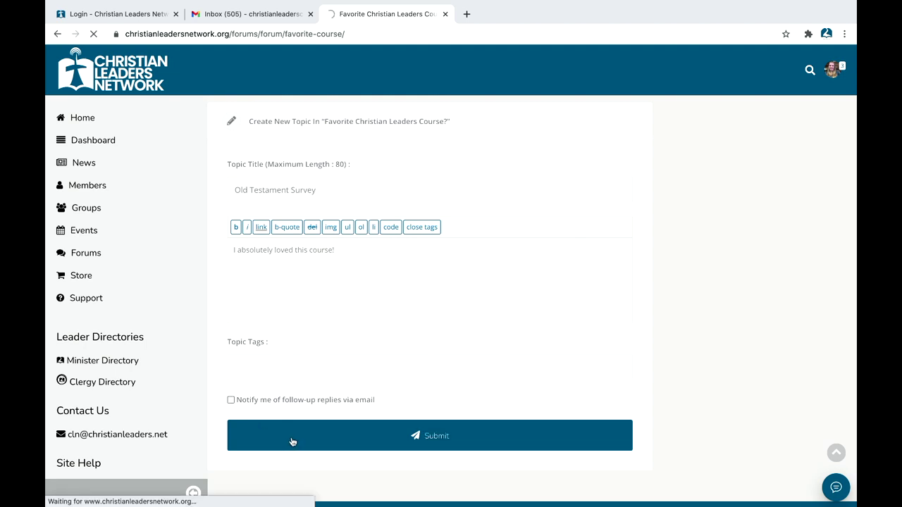
{"action": "scroll", "coordinate": [311, 343], "scroll_direction": "down", "scroll_amount": 2}
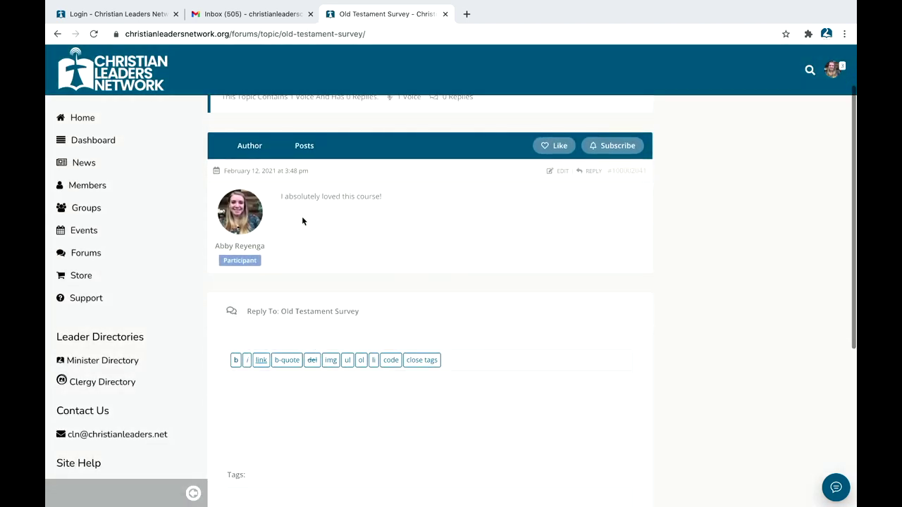
{"action": "scroll", "coordinate": [302, 221], "scroll_direction": "up", "scroll_amount": 1}
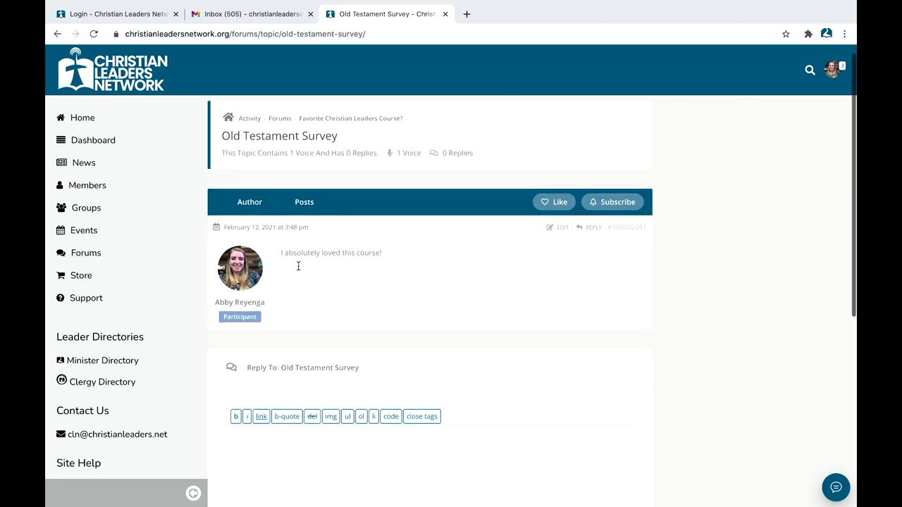
{"action": "scroll", "coordinate": [298, 266], "scroll_direction": "down", "scroll_amount": 2}
{"action": "scroll", "coordinate": [282, 246], "scroll_direction": "up", "scroll_amount": 2}
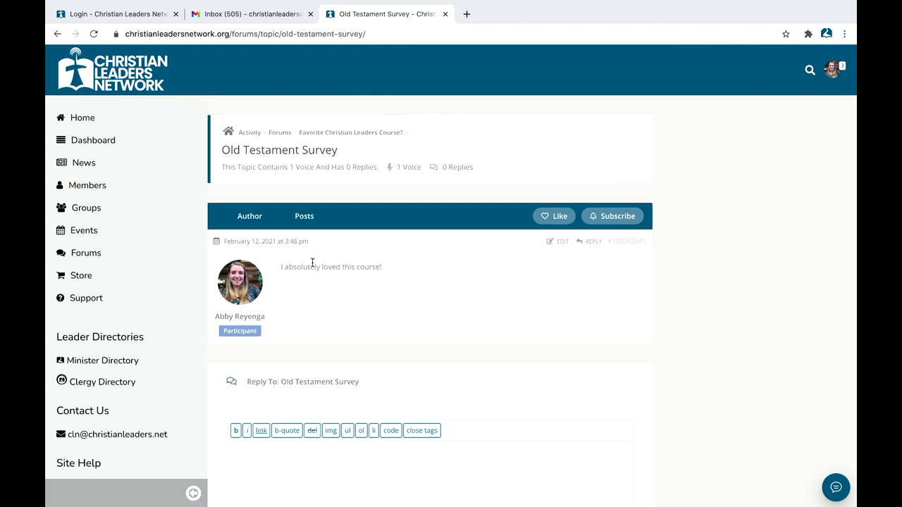
{"action": "scroll", "coordinate": [278, 199], "scroll_direction": "down", "scroll_amount": 3}
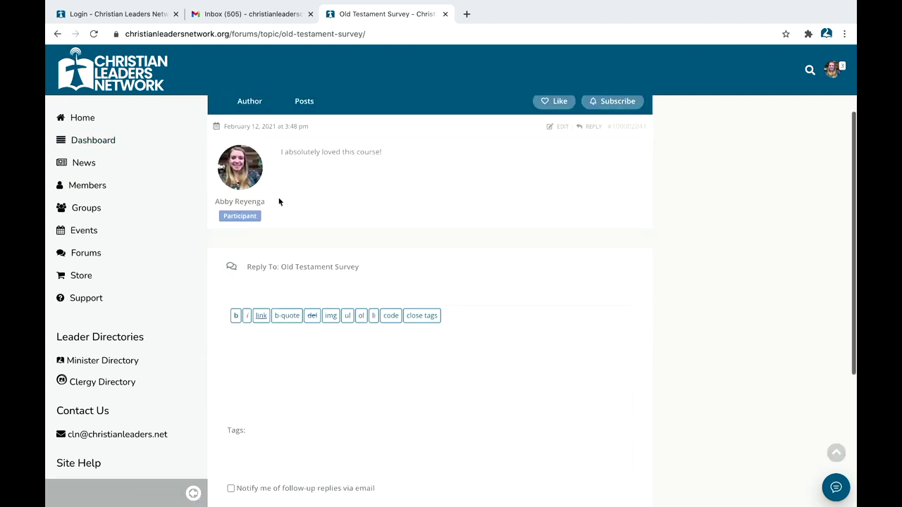
{"action": "scroll", "coordinate": [287, 154], "scroll_direction": "up", "scroll_amount": 3}
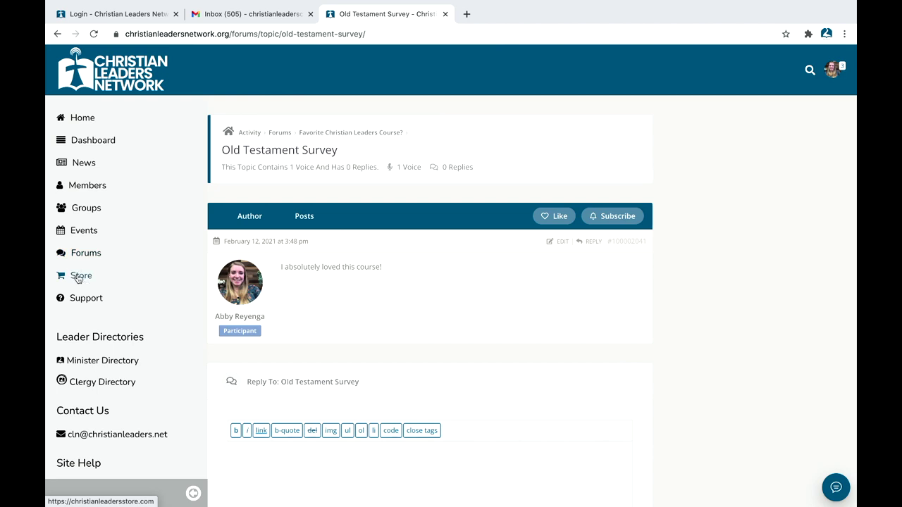
{"action": "left_click", "coordinate": [79, 278]}
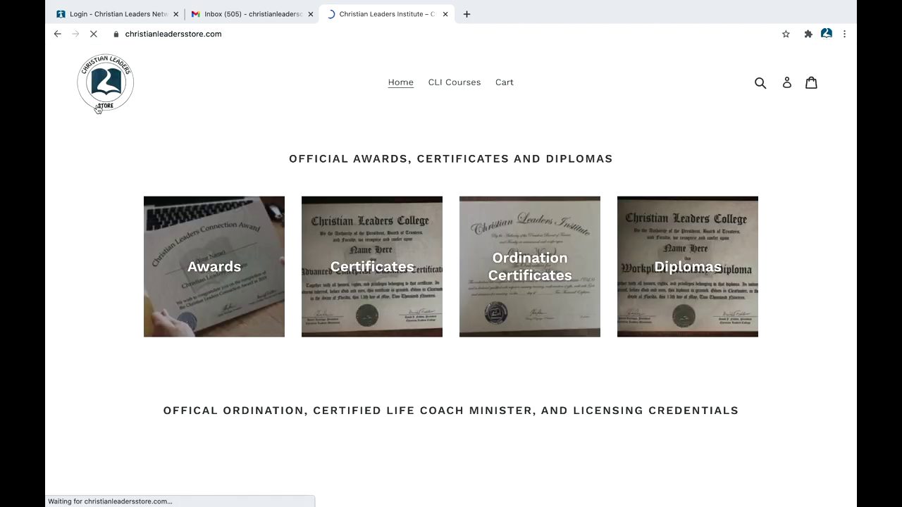
{"action": "scroll", "coordinate": [102, 147], "scroll_direction": "down", "scroll_amount": 2}
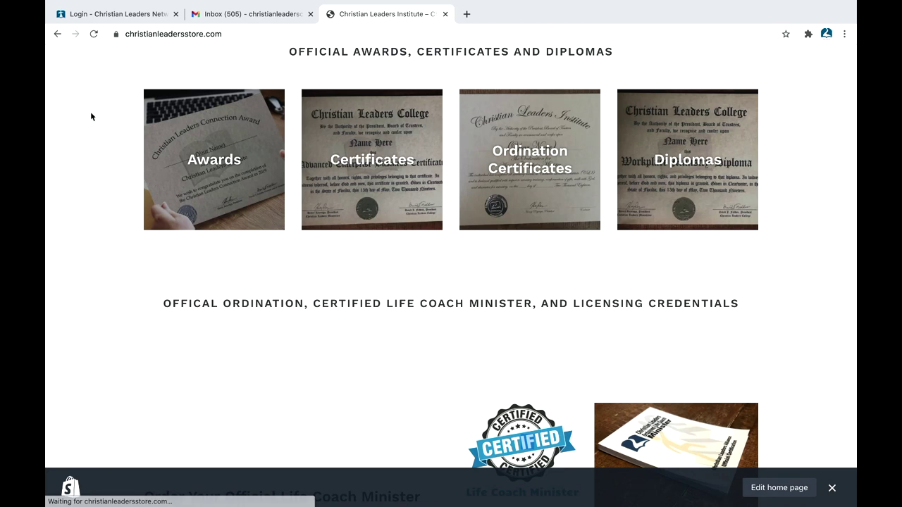
{"action": "scroll", "coordinate": [90, 114], "scroll_direction": "down", "scroll_amount": 5}
{"action": "left_click", "coordinate": [58, 34]}
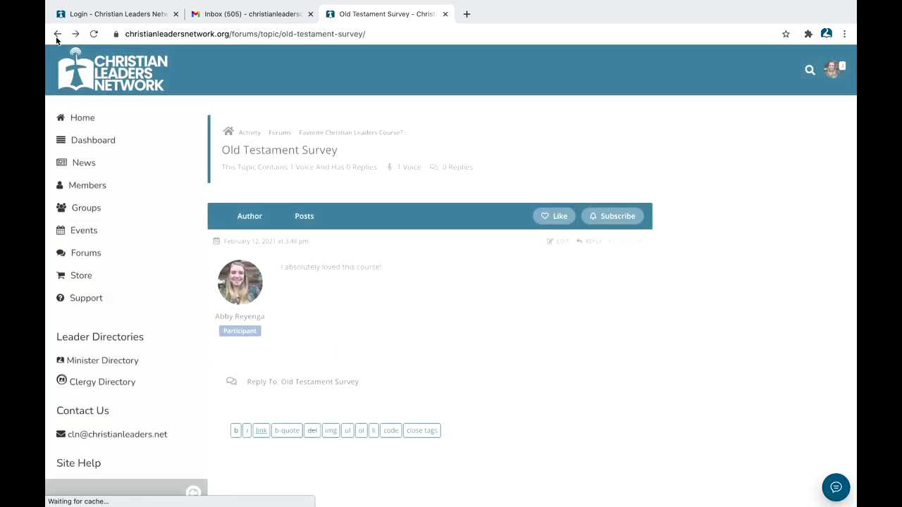
Step: Open the Support page and scroll through its help content, briefly selecting the contact email
{"action": "left_click", "coordinate": [85, 300]}
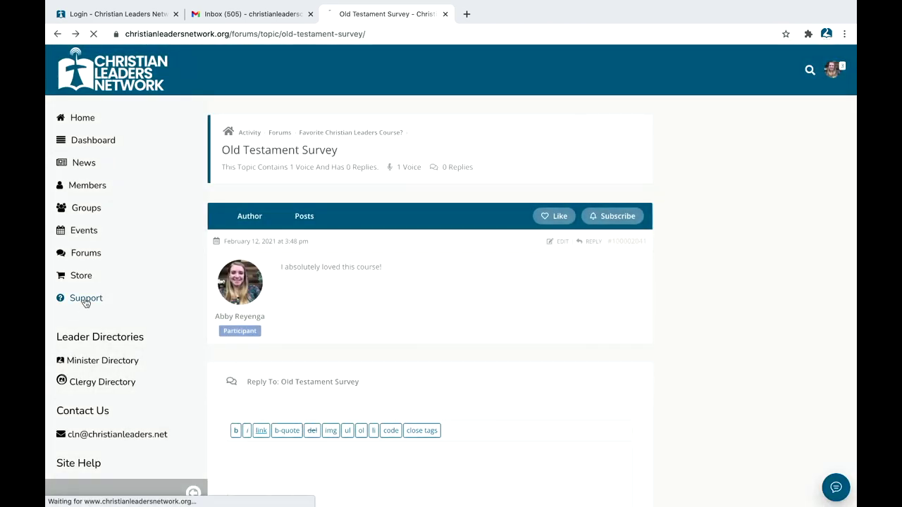
{"action": "scroll", "coordinate": [333, 237], "scroll_direction": "down", "scroll_amount": 1}
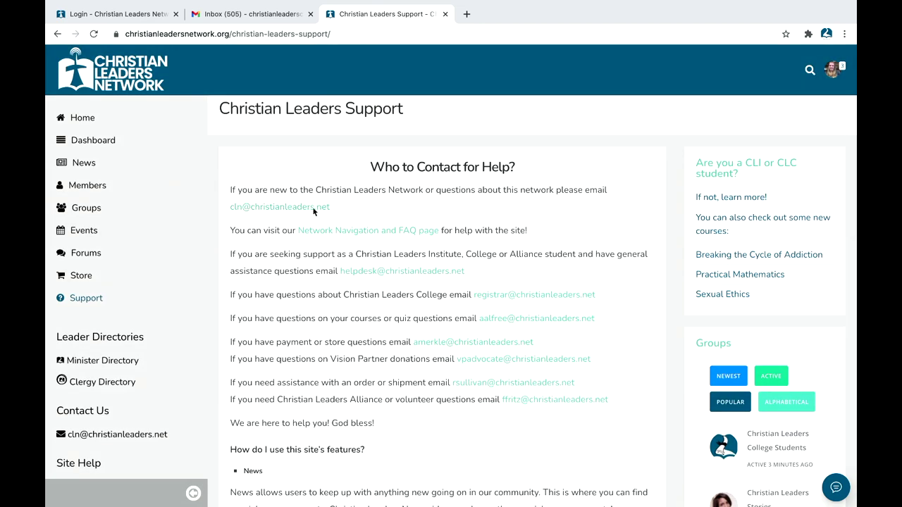
{"action": "left_click_drag", "start_coordinate": [342, 210], "coordinate": [223, 207]}
{"action": "left_click", "coordinate": [394, 223]}
{"action": "scroll", "coordinate": [423, 413], "scroll_direction": "down", "scroll_amount": 2}
{"action": "scroll", "coordinate": [296, 400], "scroll_direction": "down", "scroll_amount": 3}
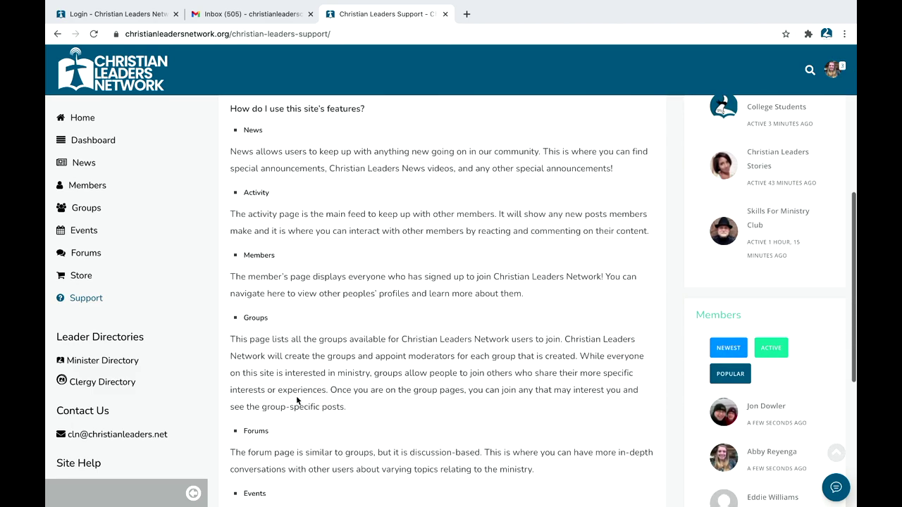
{"action": "scroll", "coordinate": [297, 400], "scroll_direction": "down", "scroll_amount": 5}
{"action": "scroll", "coordinate": [297, 396], "scroll_direction": "up", "scroll_amount": 10}
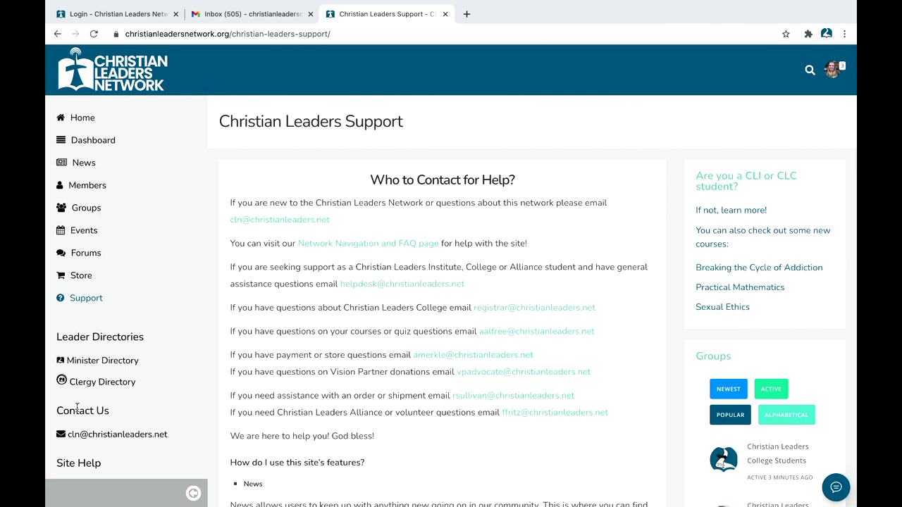
{"action": "scroll", "coordinate": [77, 408], "scroll_direction": "down", "scroll_amount": 1}
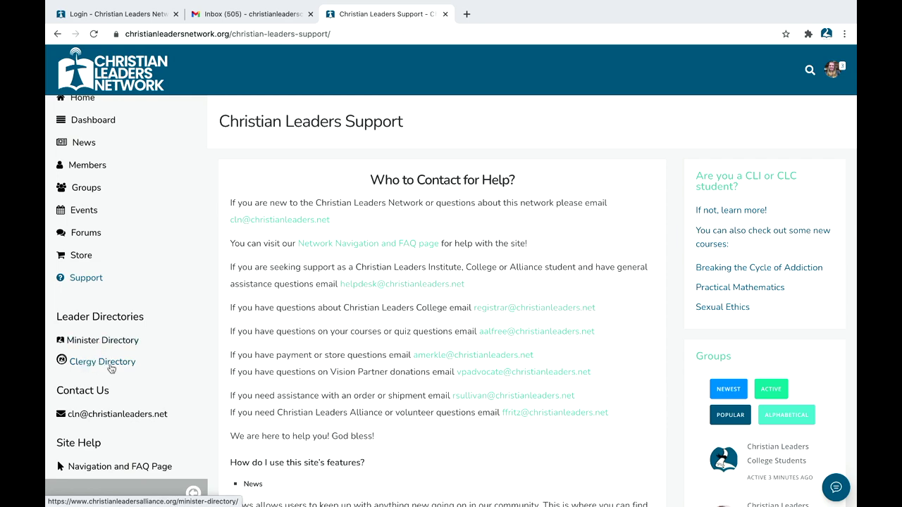
{"action": "scroll", "coordinate": [108, 363], "scroll_direction": "up", "scroll_amount": 1}
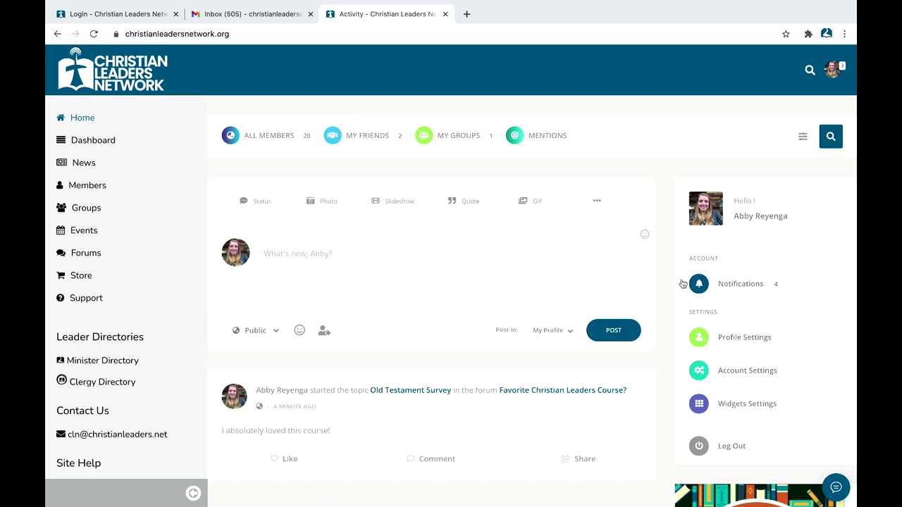
{"action": "scroll", "coordinate": [689, 310], "scroll_direction": "down", "scroll_amount": 5}
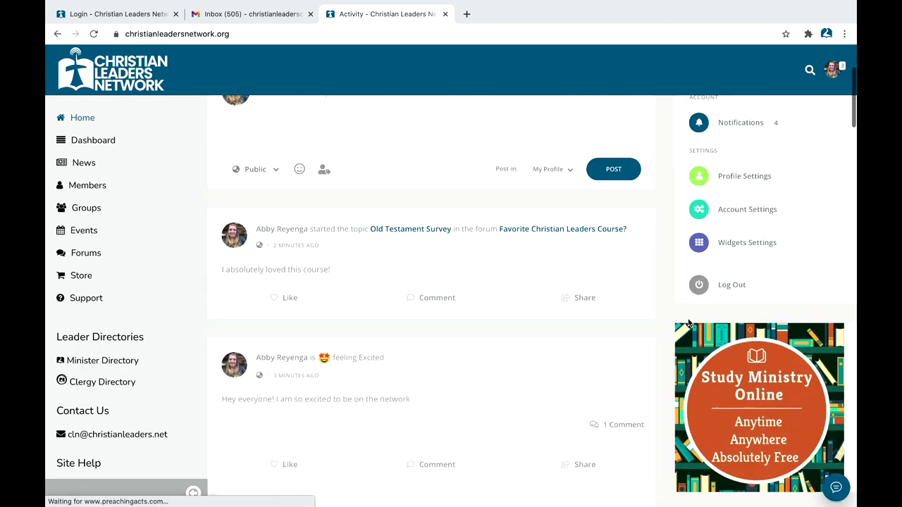
{"action": "scroll", "coordinate": [704, 388], "scroll_direction": "down", "scroll_amount": 15}
{"action": "scroll", "coordinate": [724, 459], "scroll_direction": "down", "scroll_amount": 20}
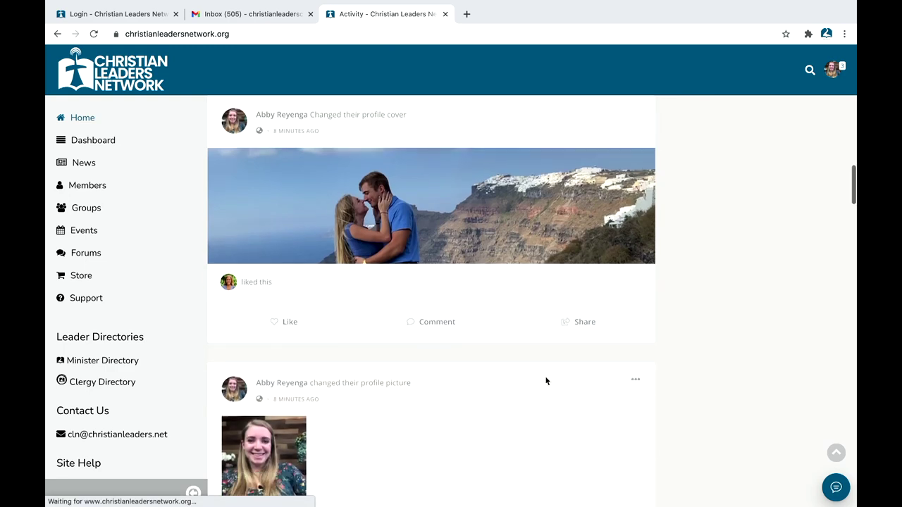
{"action": "scroll", "coordinate": [486, 253], "scroll_direction": "up", "scroll_amount": 20}
{"action": "scroll", "coordinate": [487, 252], "scroll_direction": "up", "scroll_amount": 5}
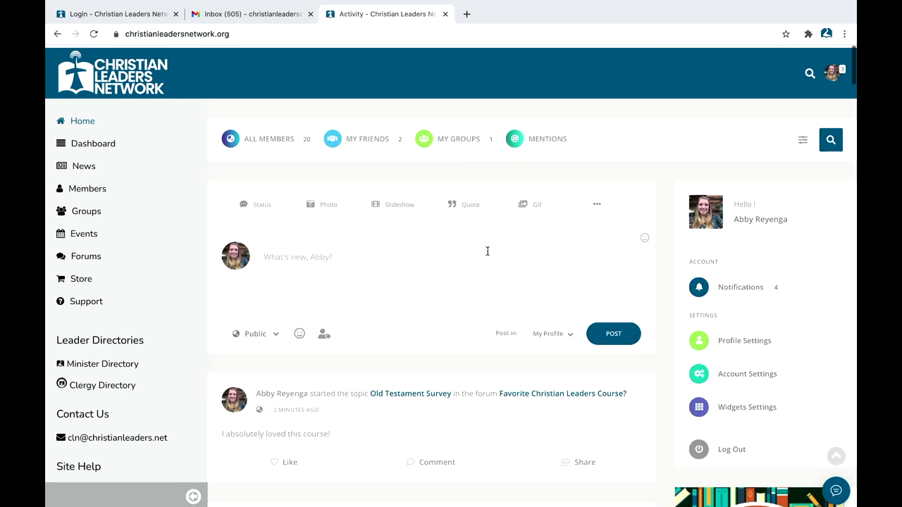